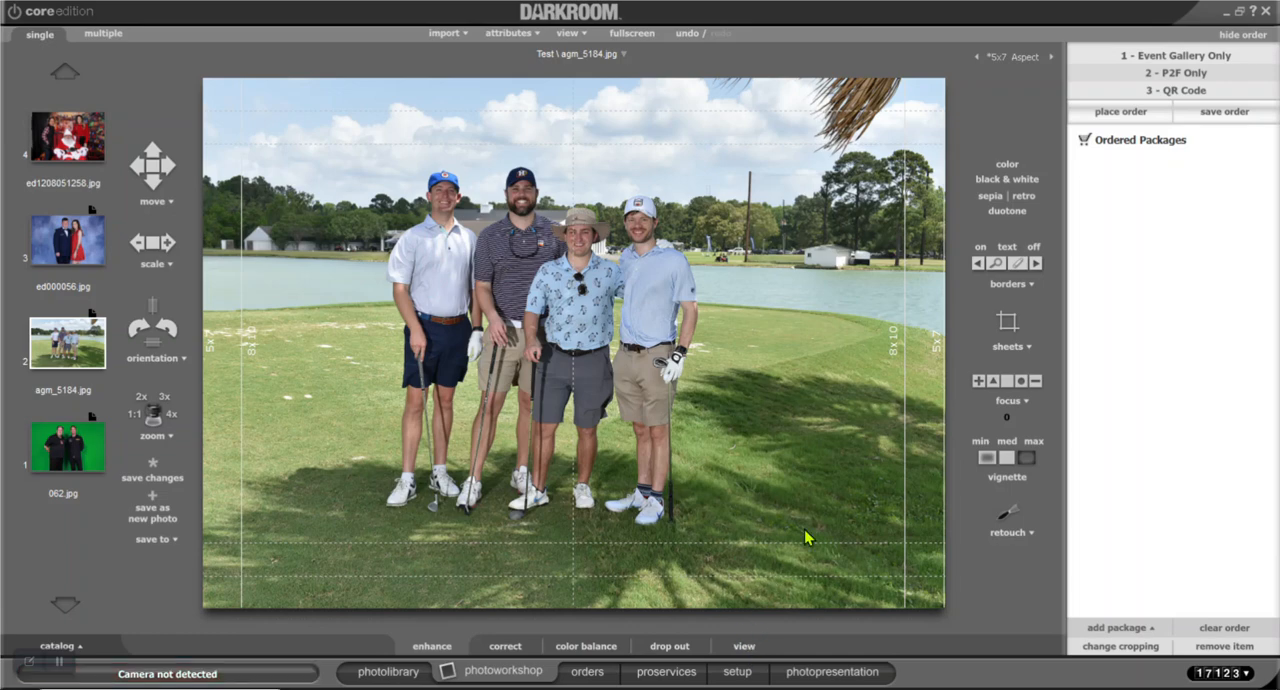
Start a new border in the QR Codes template group and enter "Video Training" as its description
left_click(735, 675)
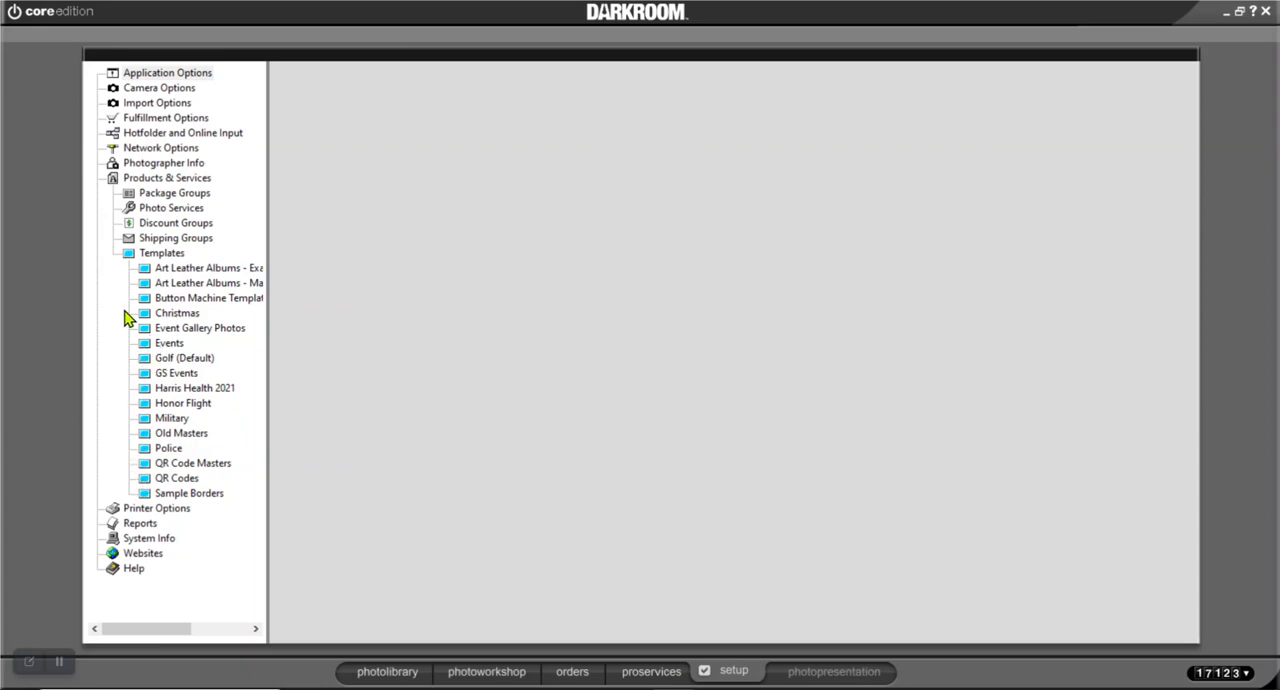
left_click(197, 465)
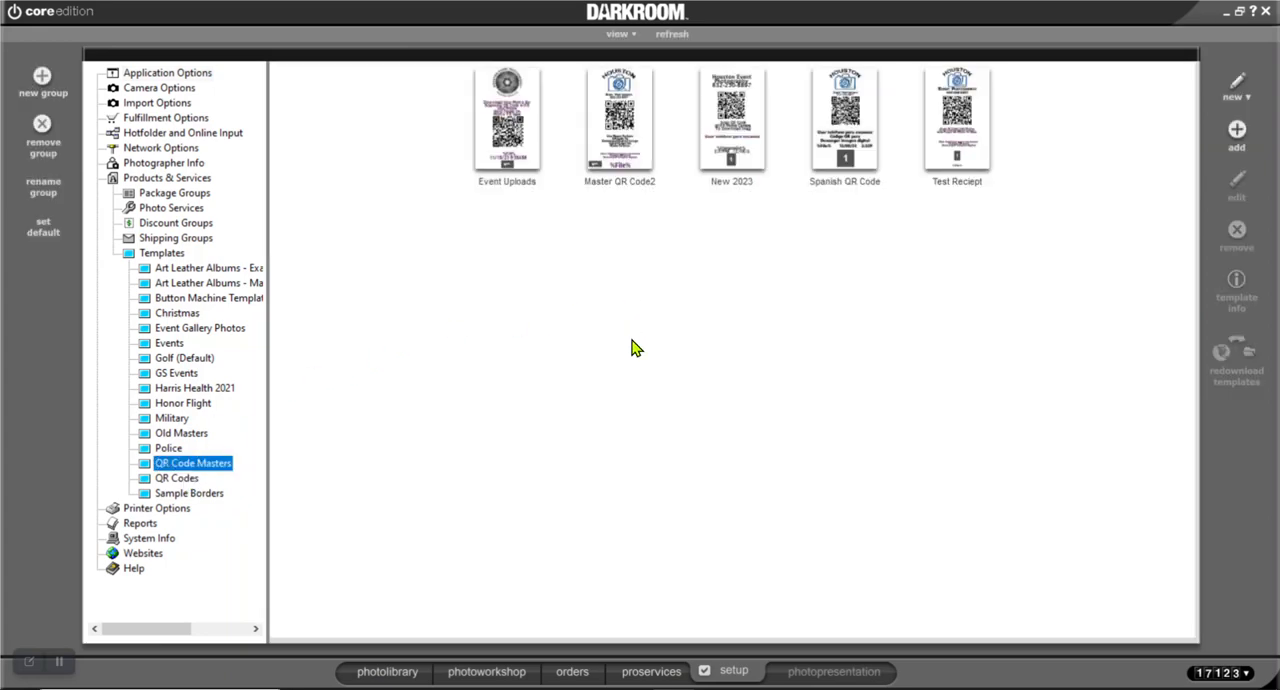
left_click(187, 483)
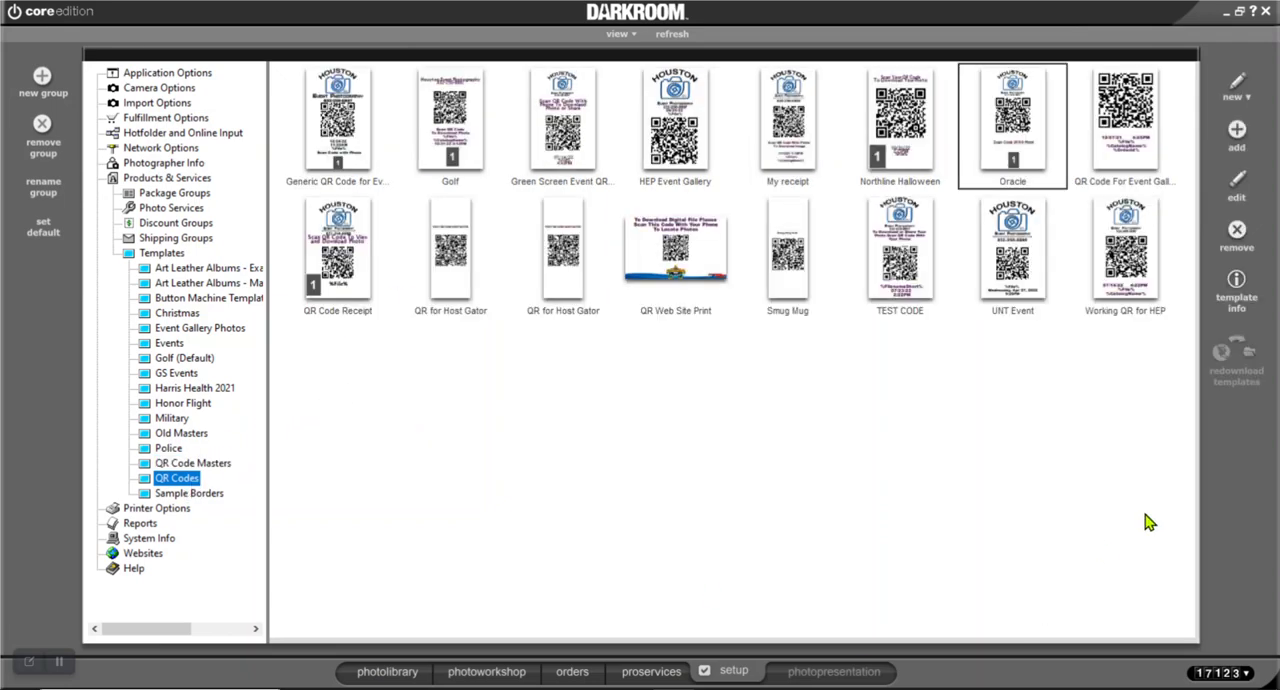
left_click(1236, 86)
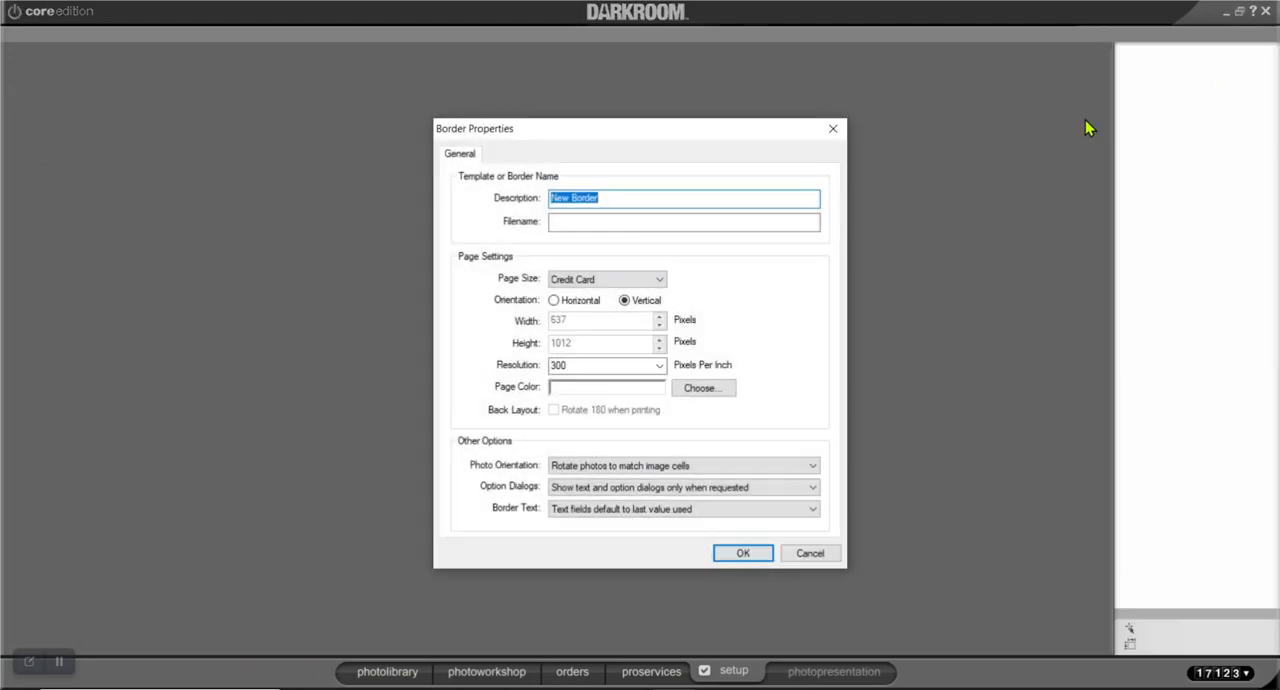
type("Video Training")
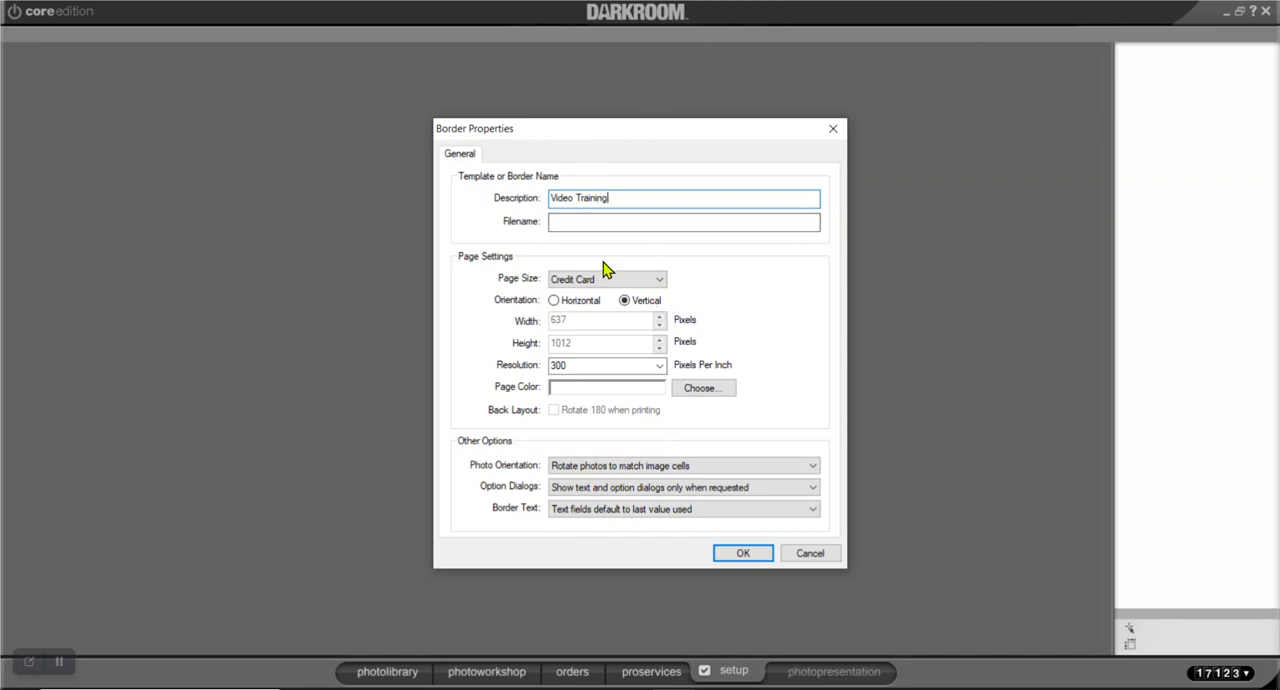
Try the 4x8.5 page size and change it back to Credit Card
left_click(664, 282)
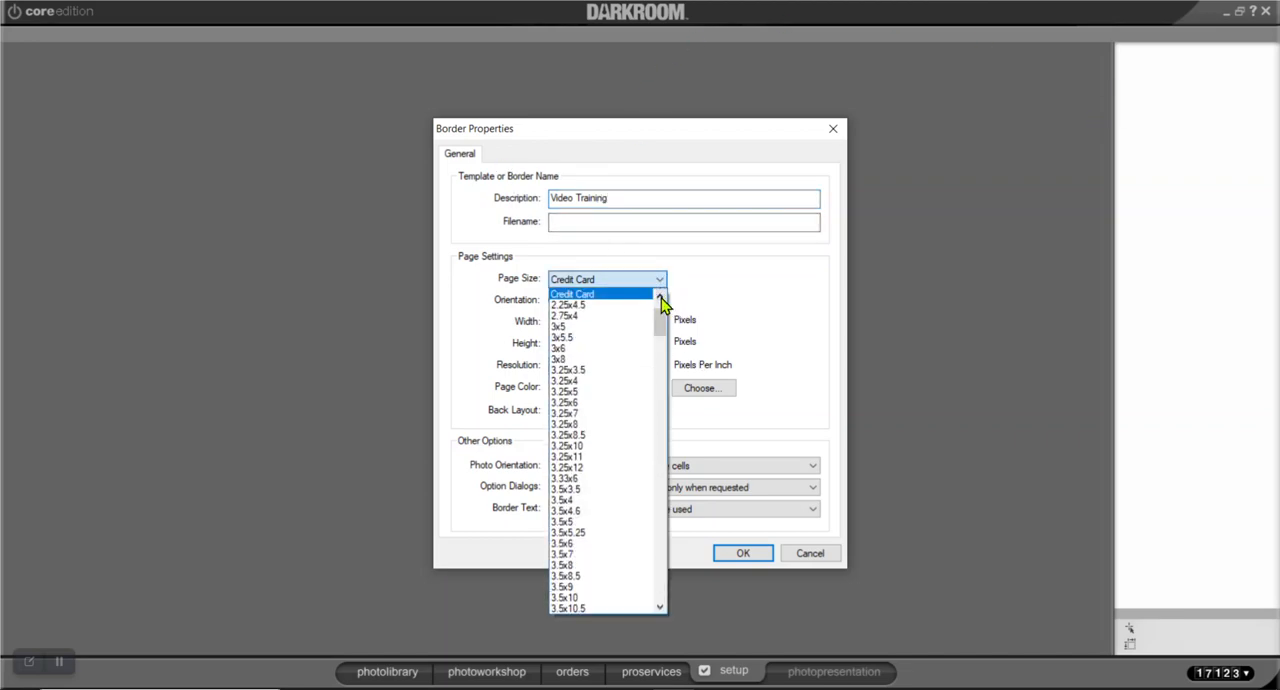
left_click_drag(666, 323, 668, 355)
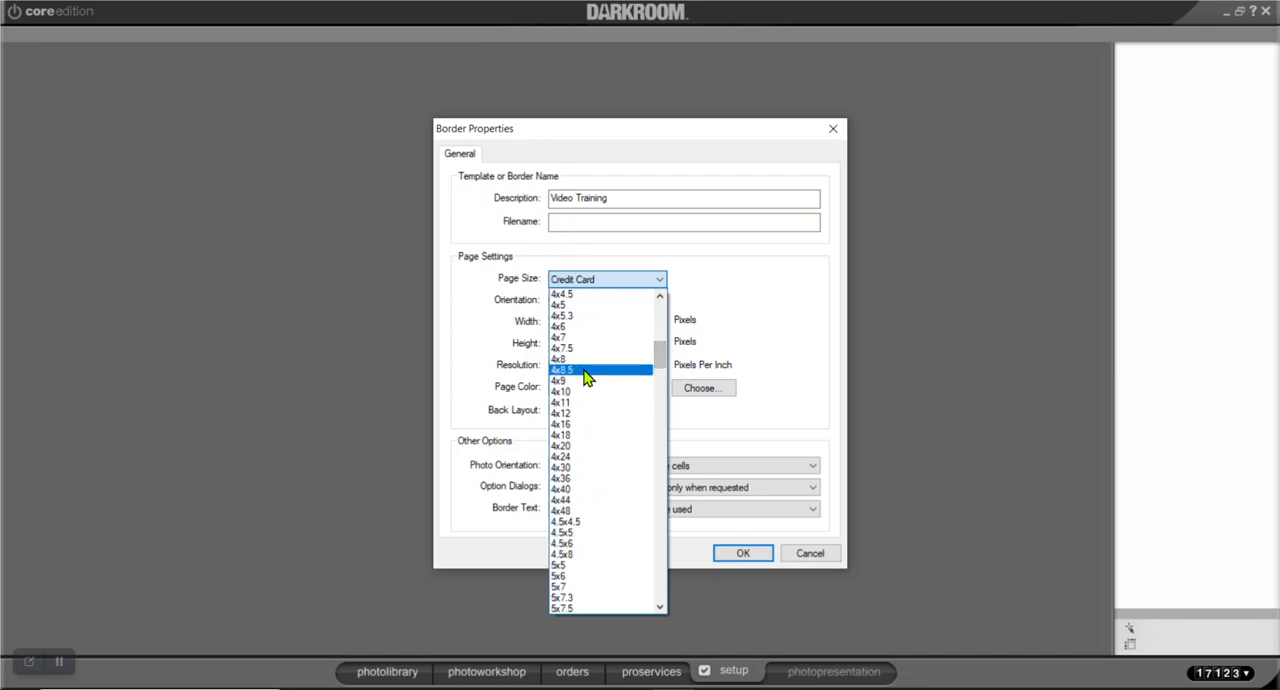
left_click(586, 377)
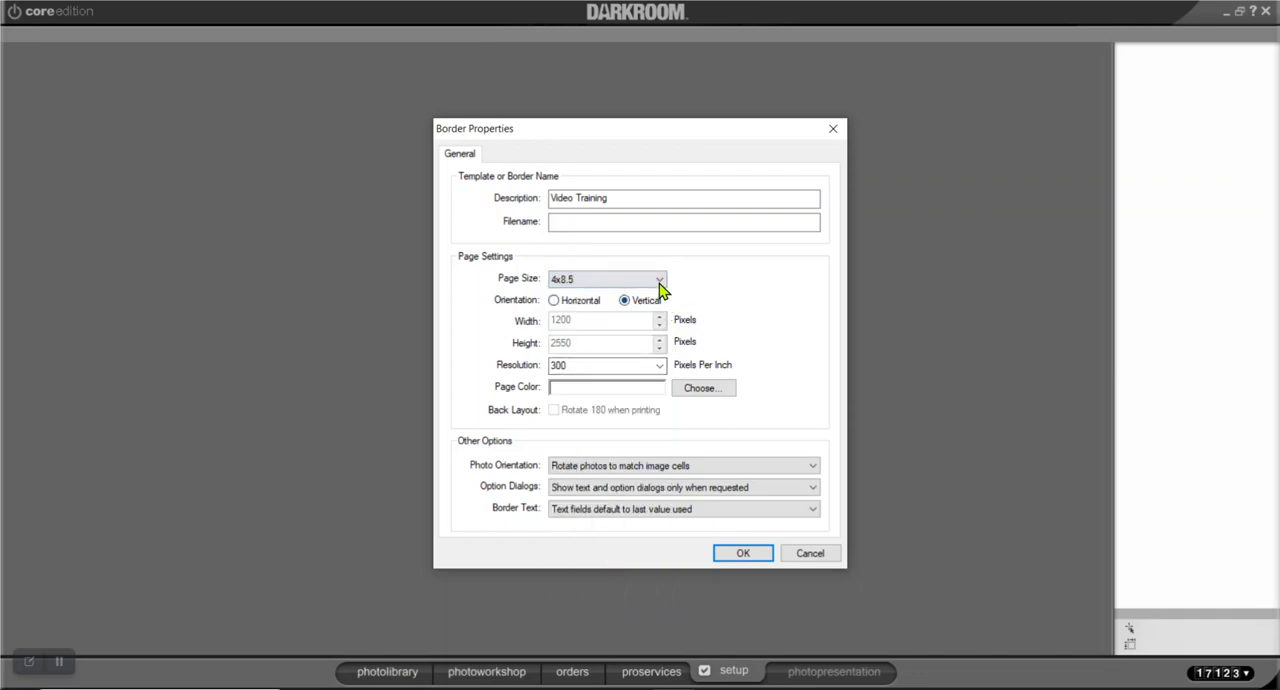
left_click(662, 283)
left_click_drag(660, 364, 661, 305)
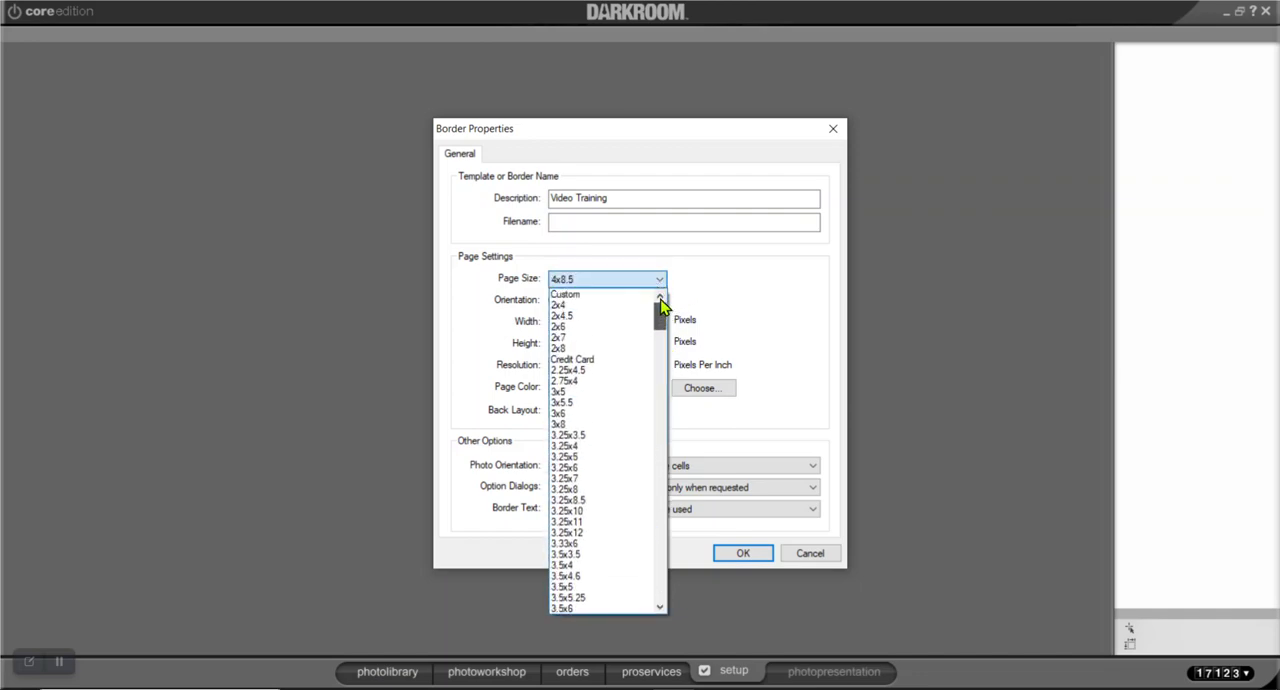
left_click(595, 359)
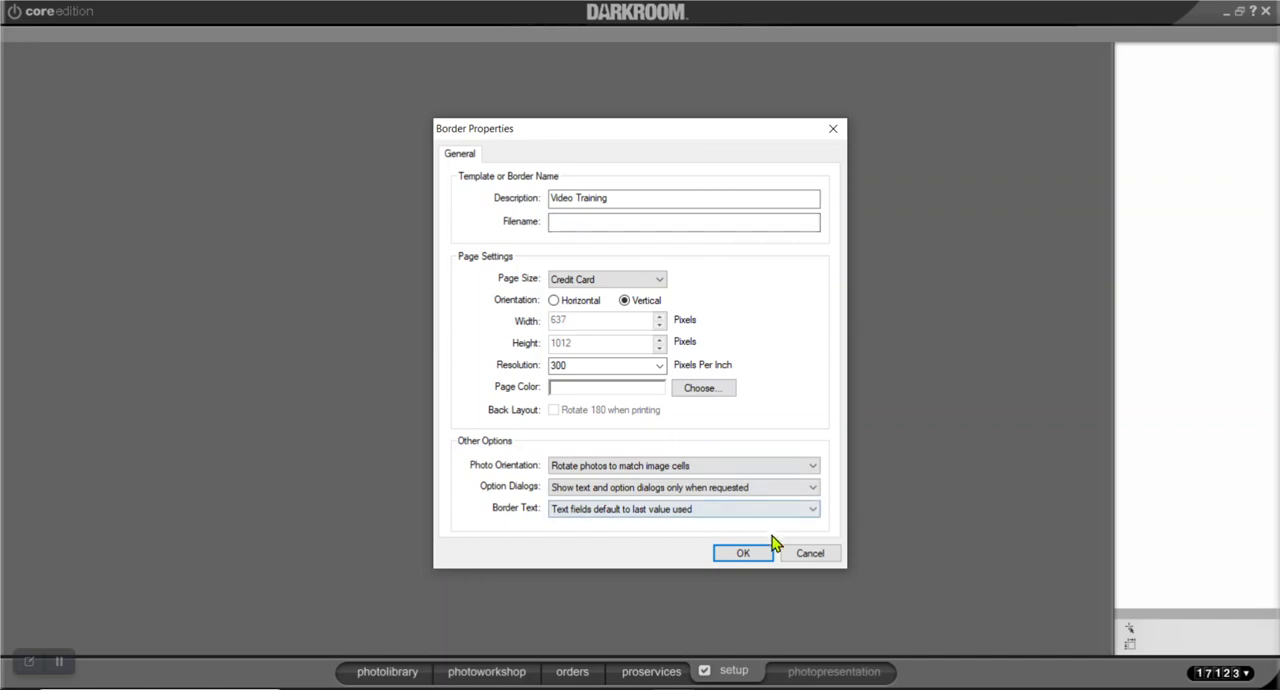
Accept the border properties and start adding a graphic, browsing to the Pictures library for its file
left_click(748, 556)
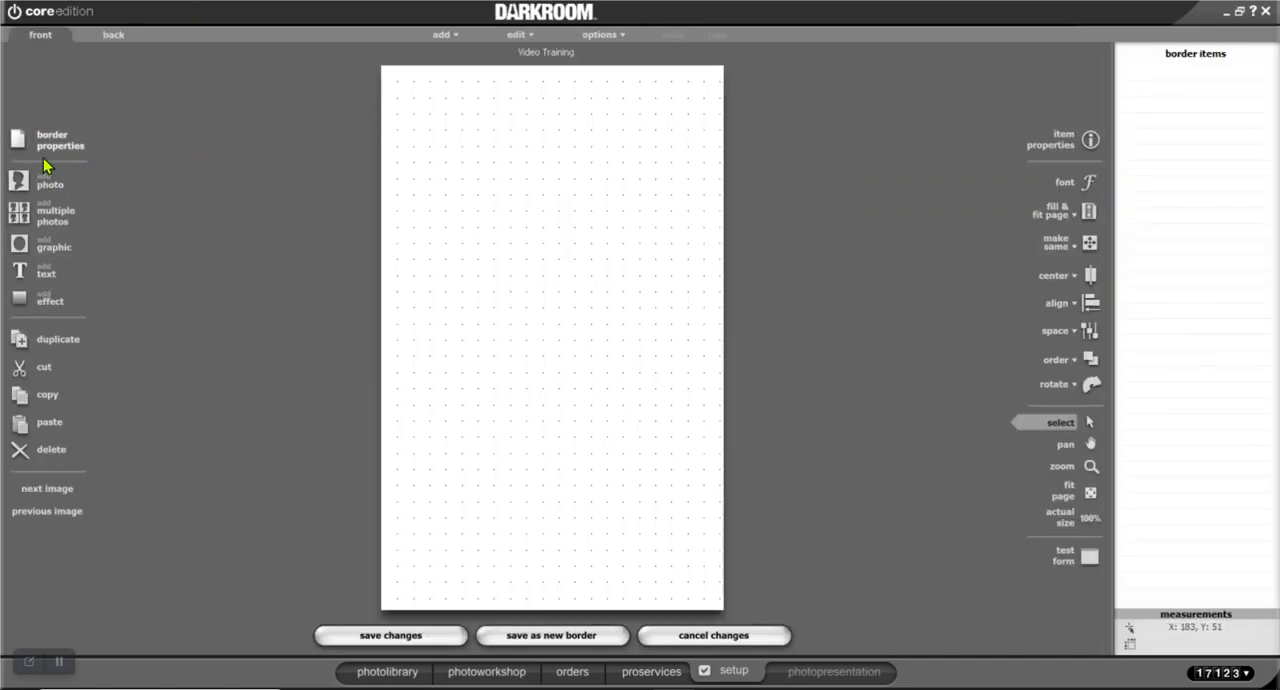
left_click(45, 250)
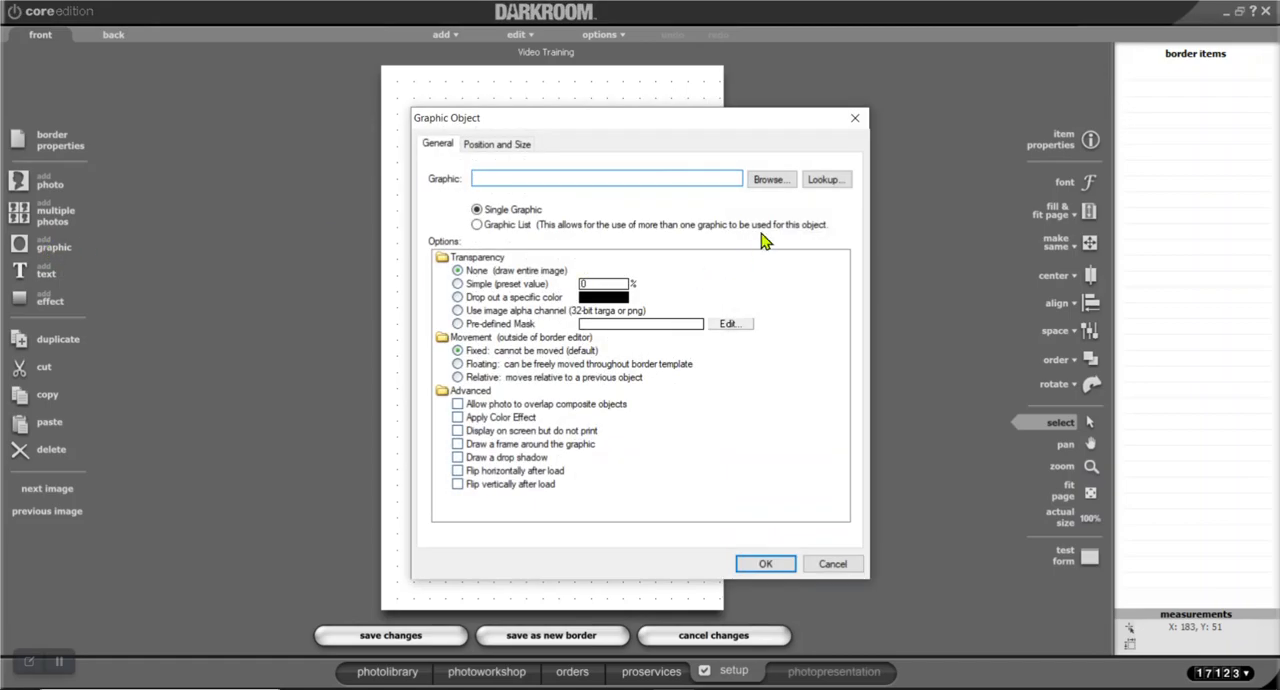
left_click(768, 180)
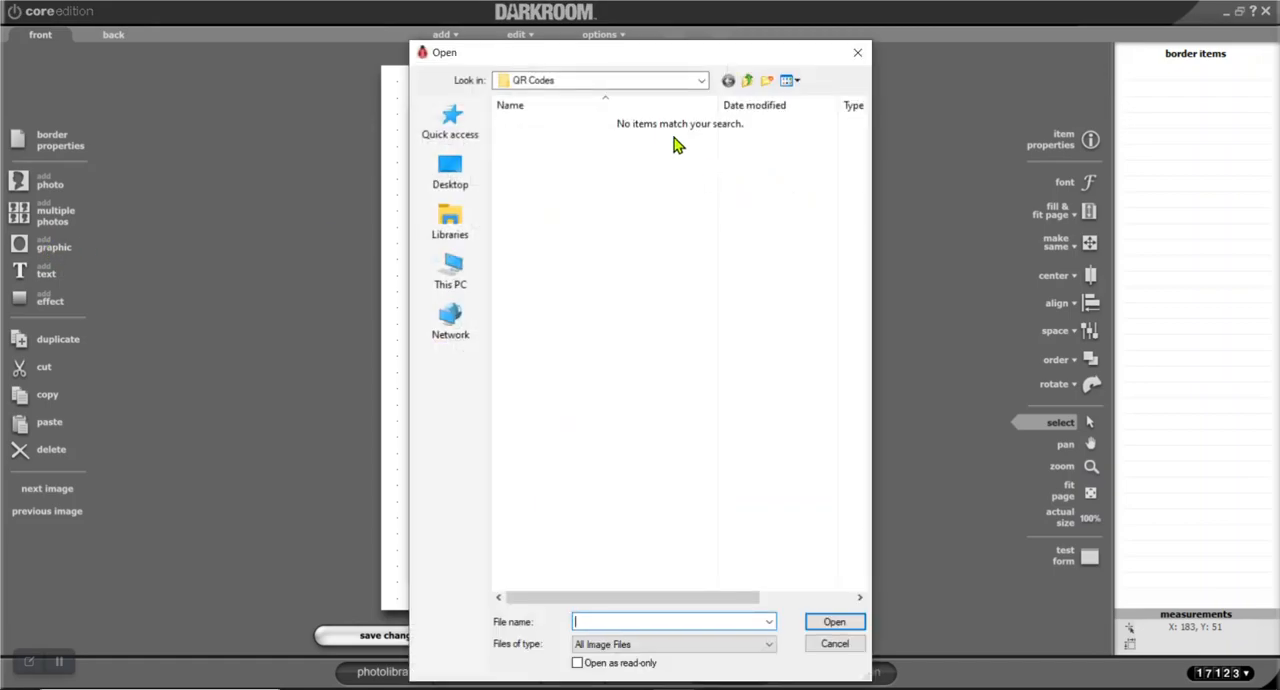
left_click(450, 216)
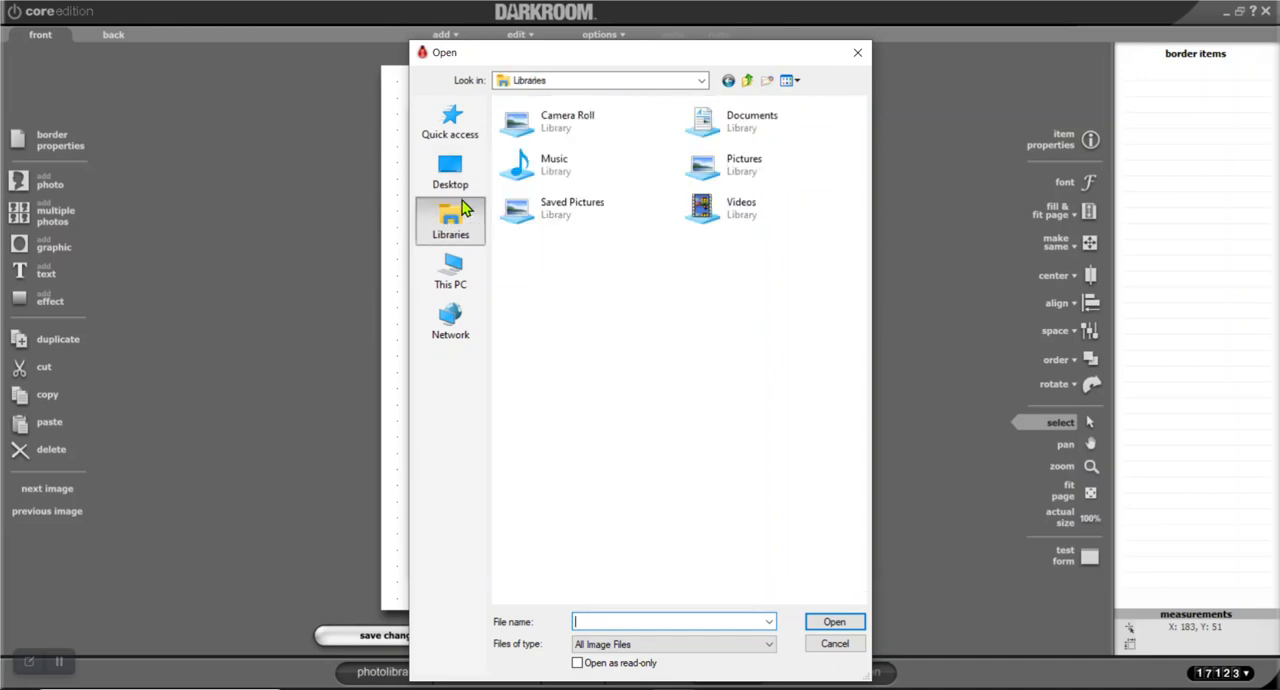
double_click(700, 165)
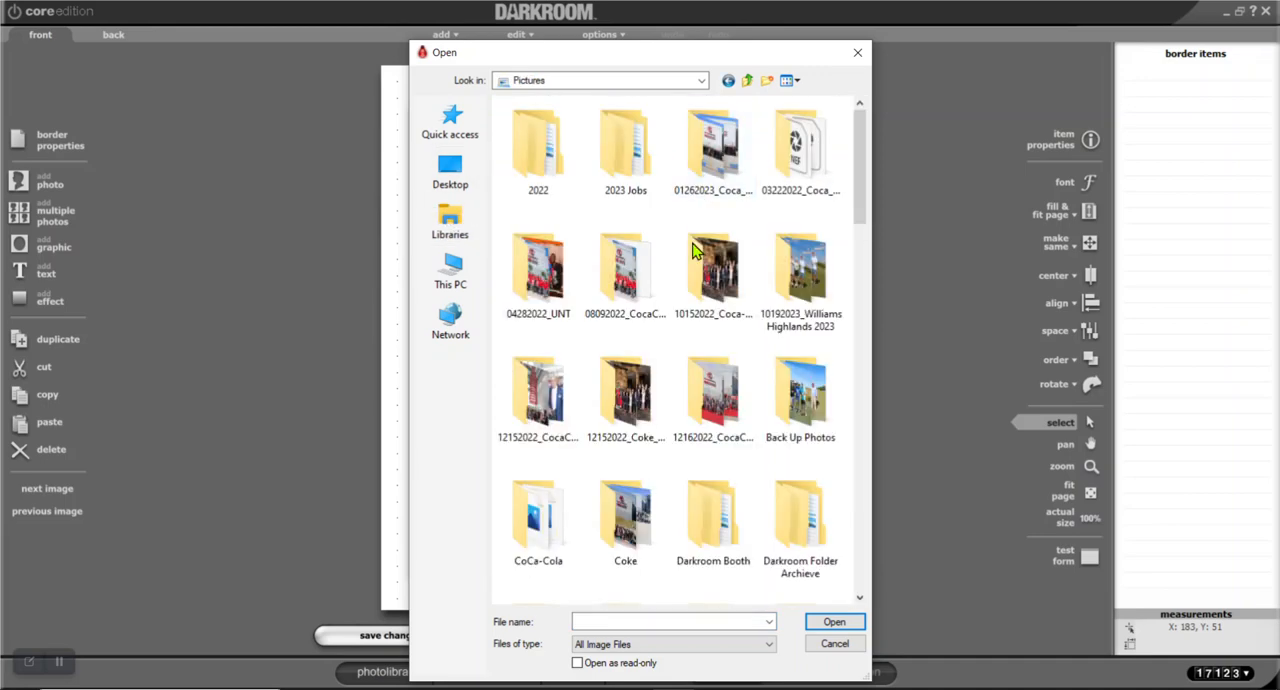
Insert "2020 Logo 1" from the My Logo folder as a single graphic on the border
scroll(710, 325, "down", 2)
scroll(715, 330, "down", 2)
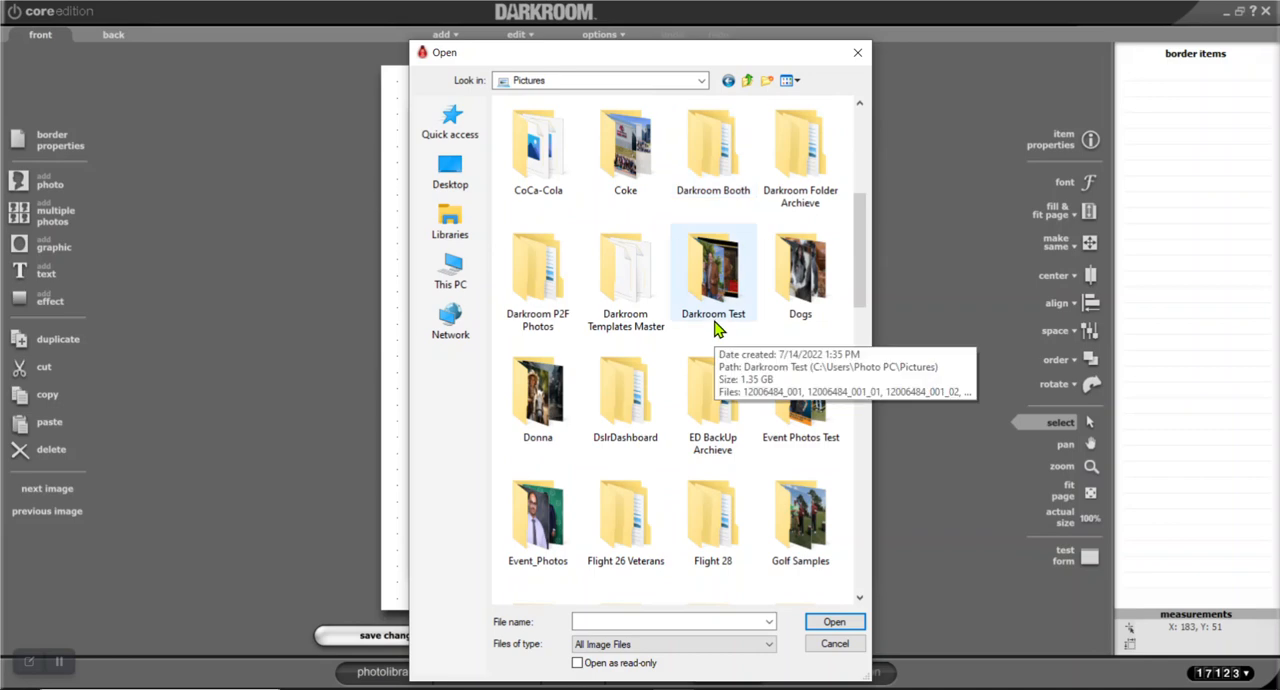
scroll(715, 330, "down", 2)
scroll(705, 430, "down", 2)
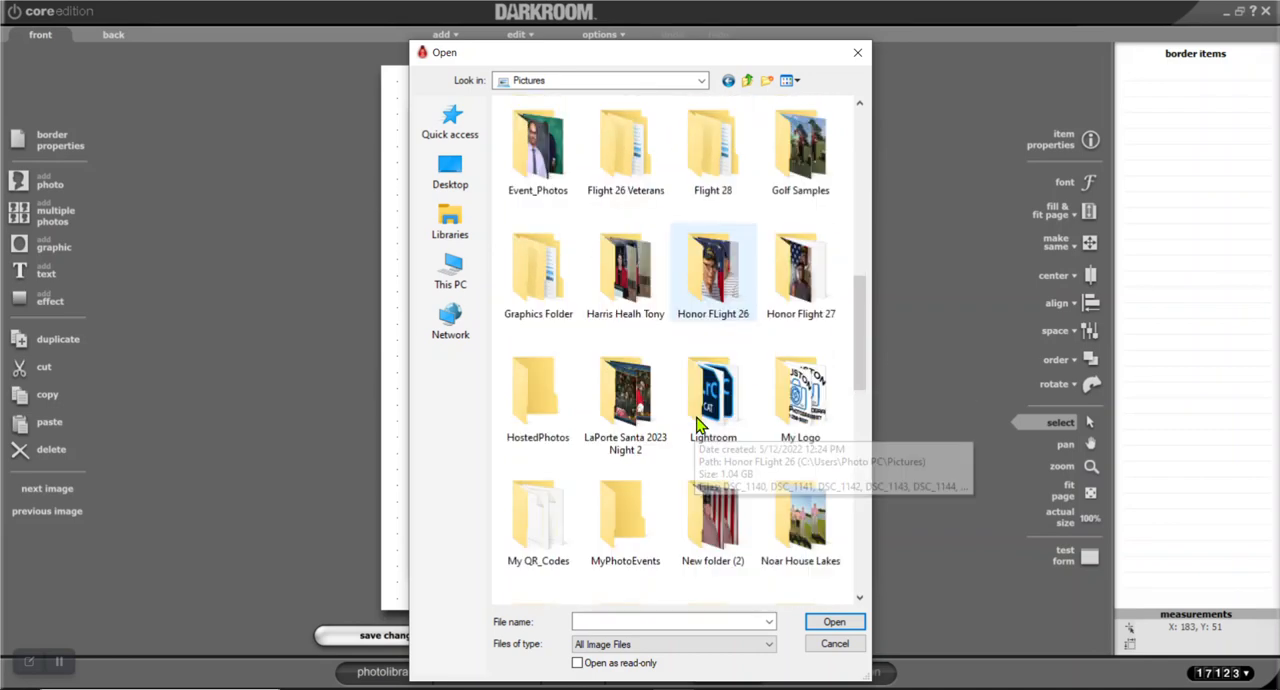
double_click(808, 400)
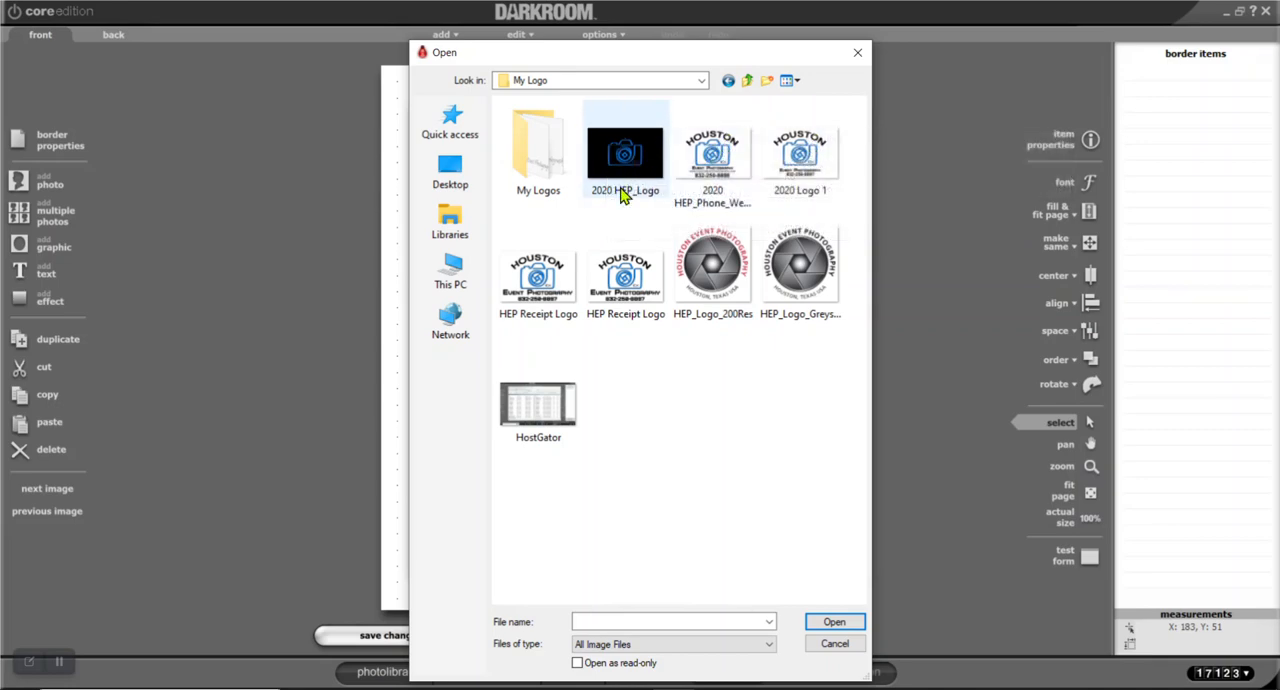
left_click(778, 163)
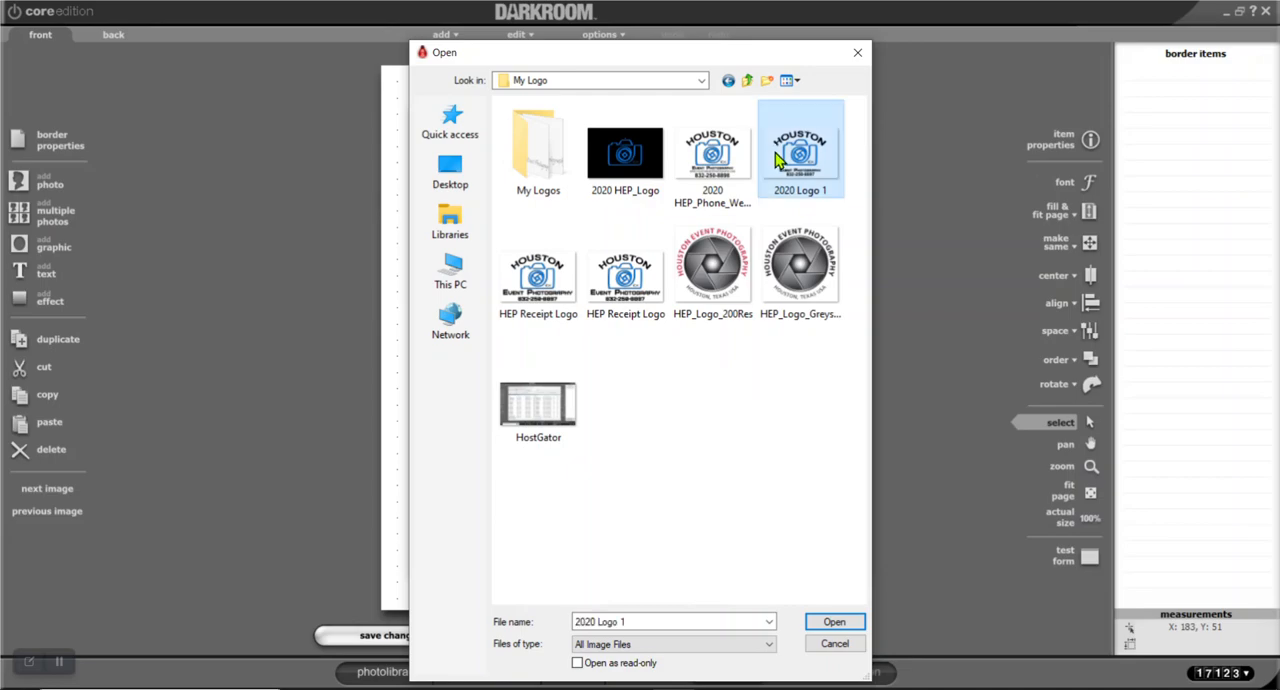
left_click(850, 622)
left_click(781, 565)
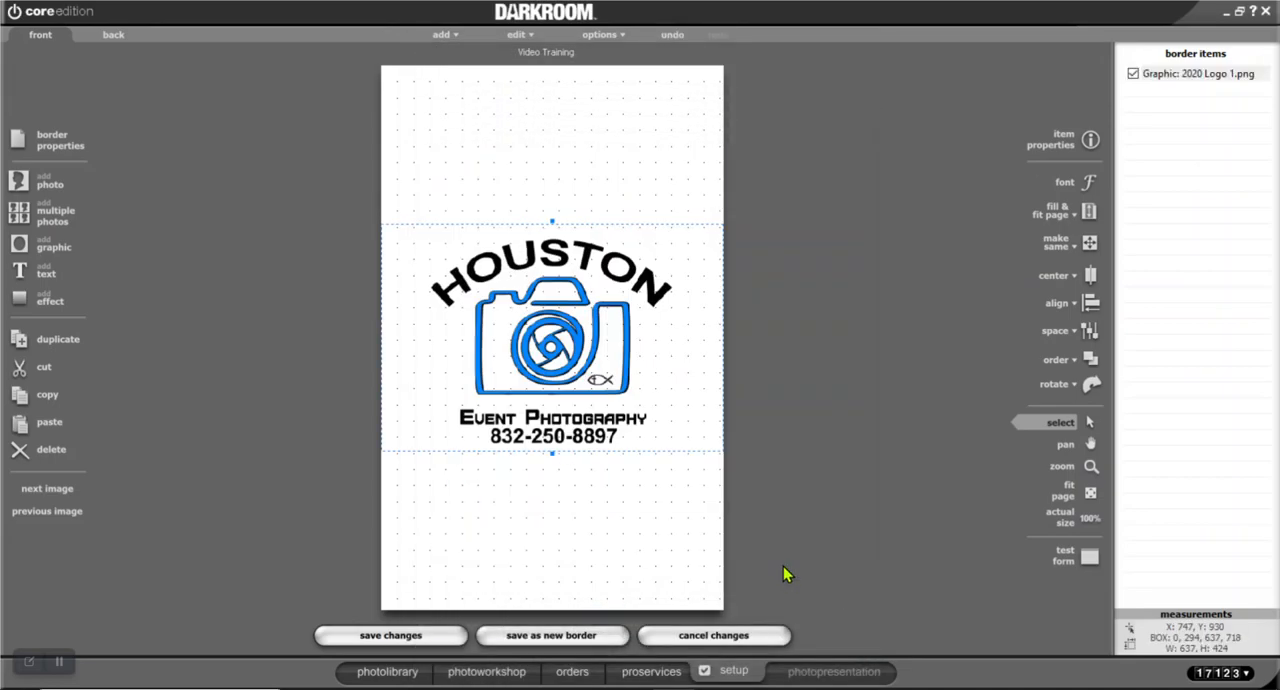
Shrink the logo to about 425 x 286 pixels, move it to the page's upper edge and deselect it
scroll(541, 305, "down", 3)
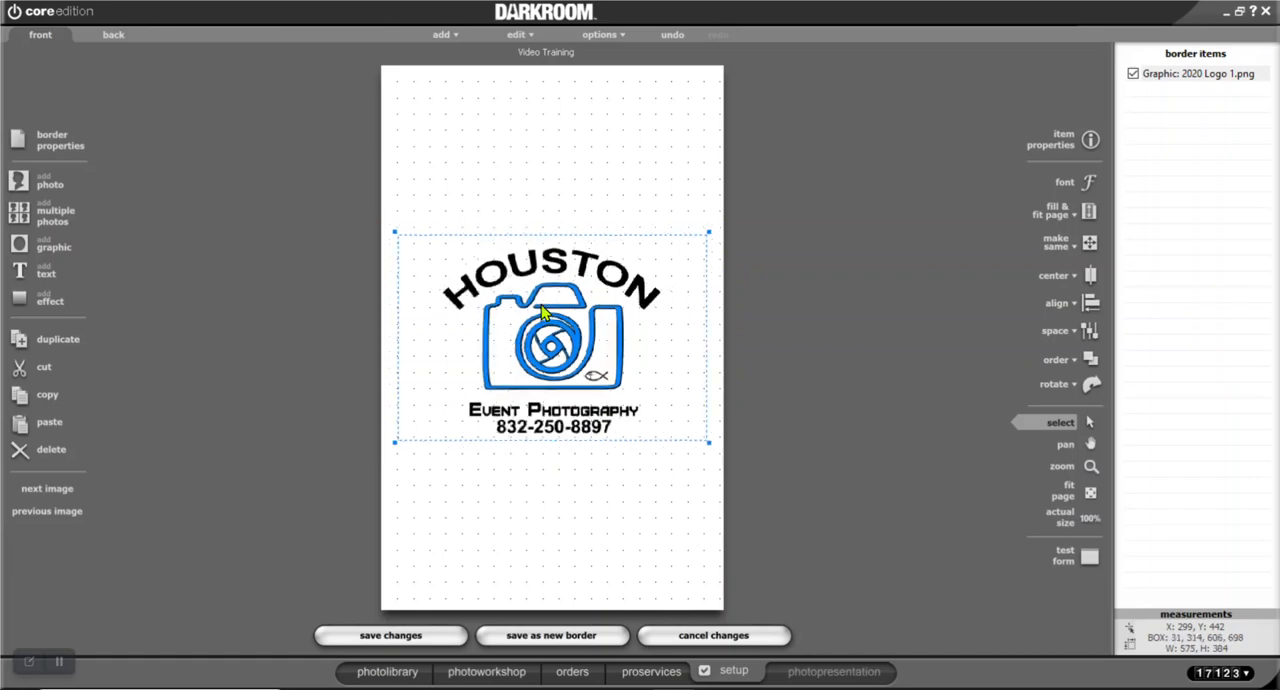
scroll(541, 304, "down", 3)
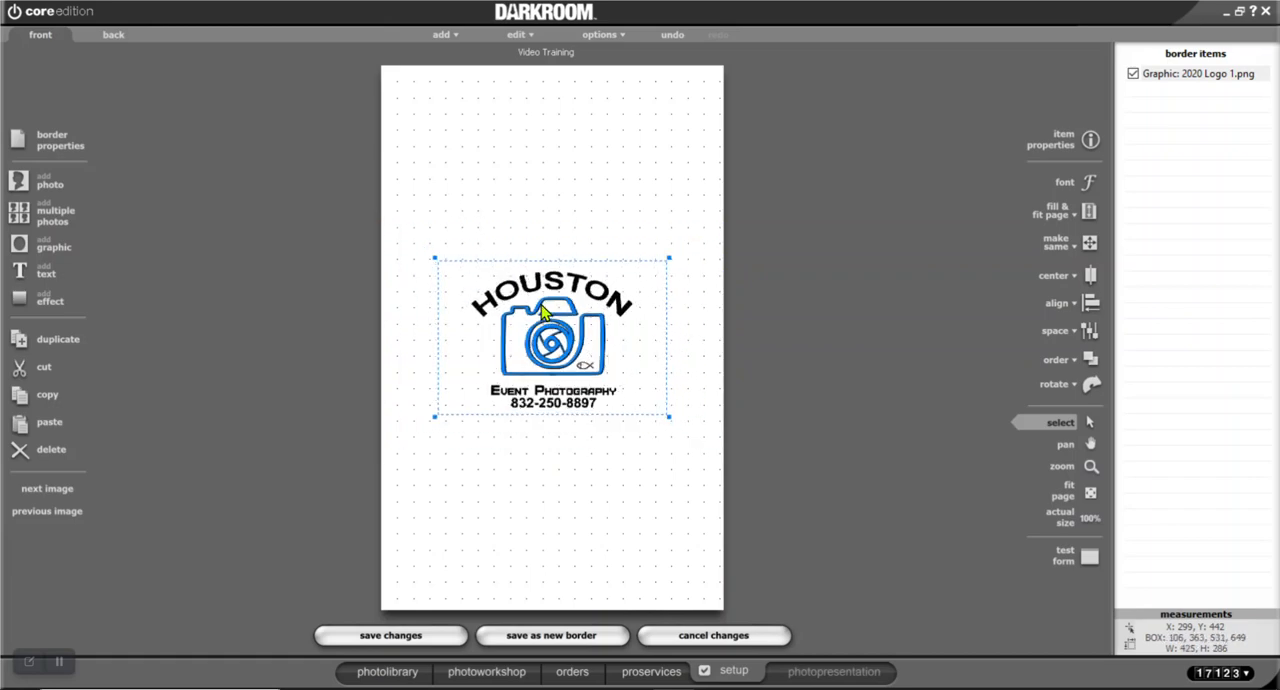
left_click_drag(538, 300, 539, 130)
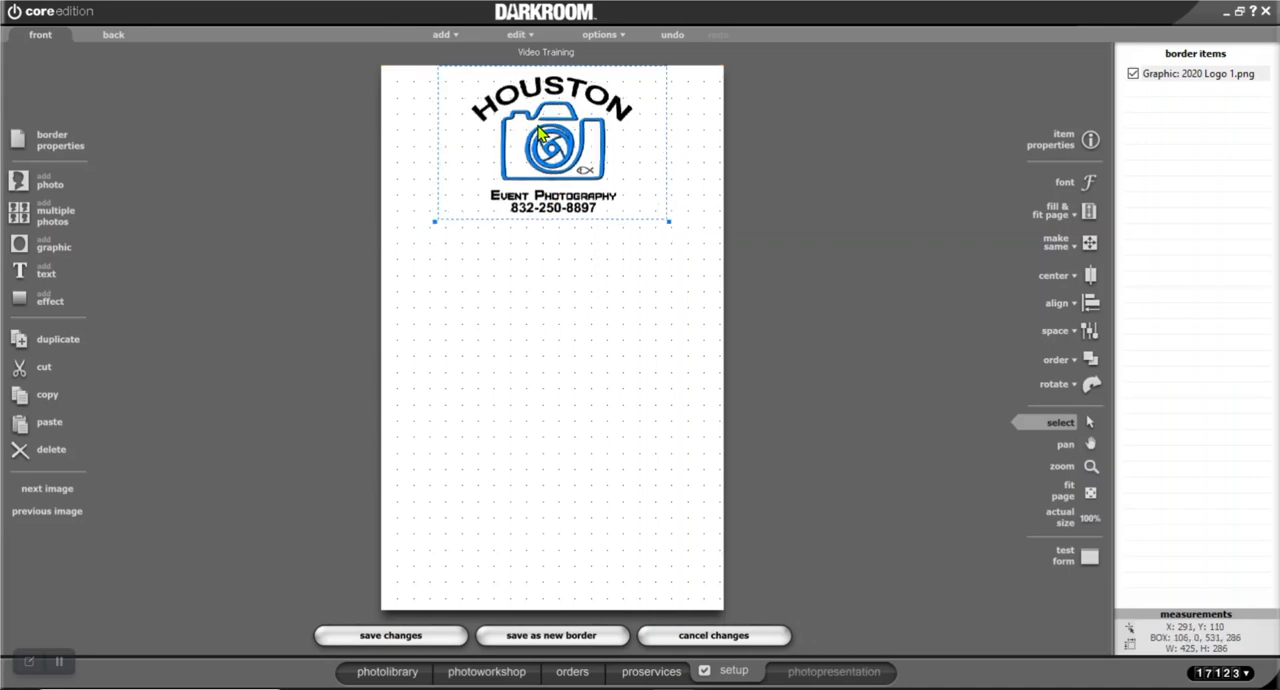
left_click(590, 277)
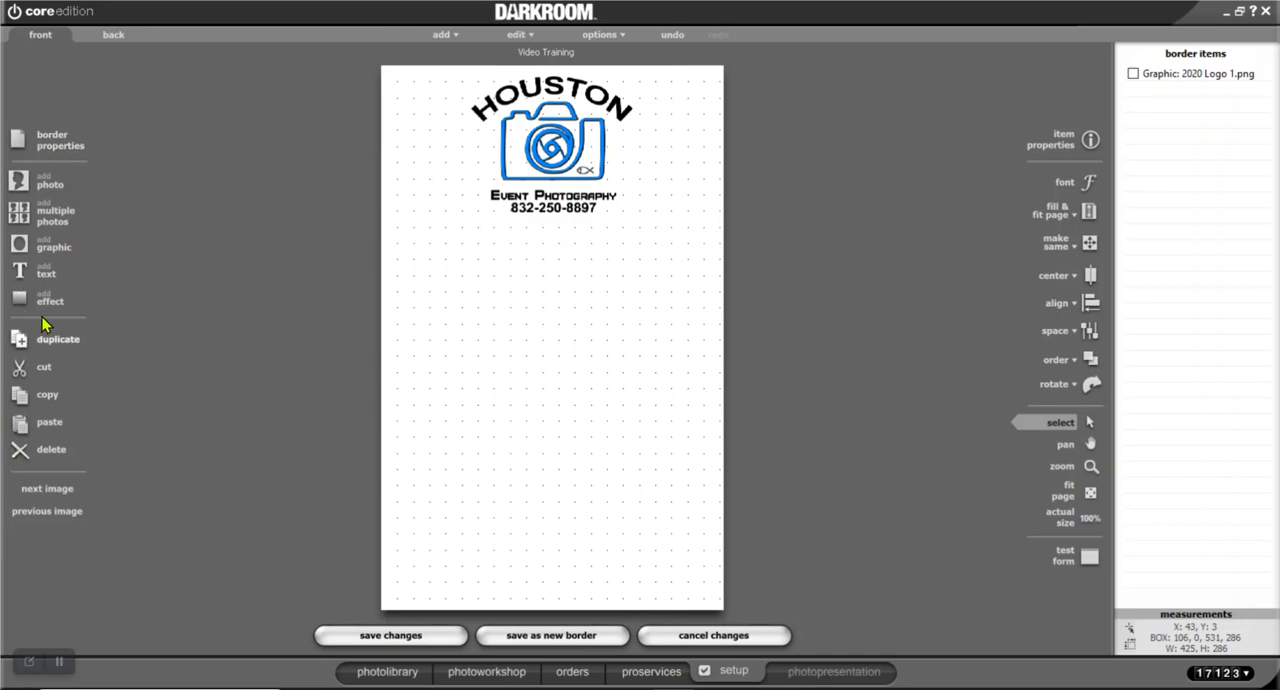
Start adding a barcode object to the border and switch to the Event Gallery page in the browser
left_click(458, 34)
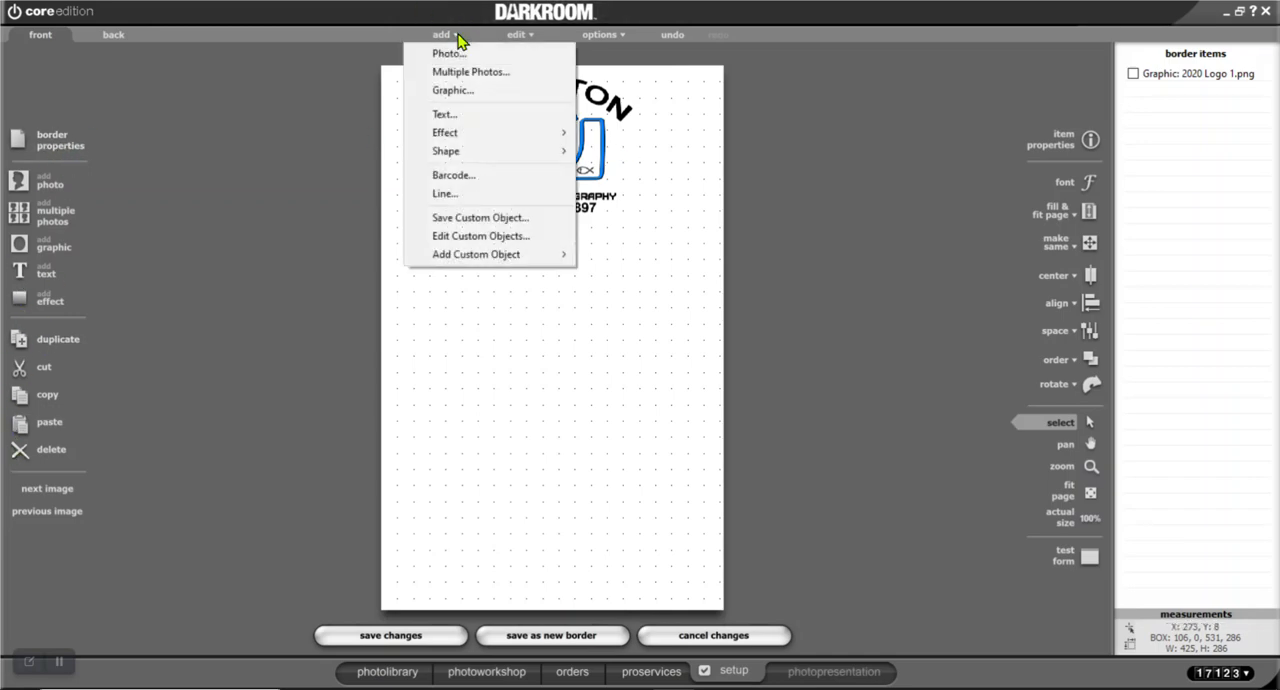
left_click(505, 176)
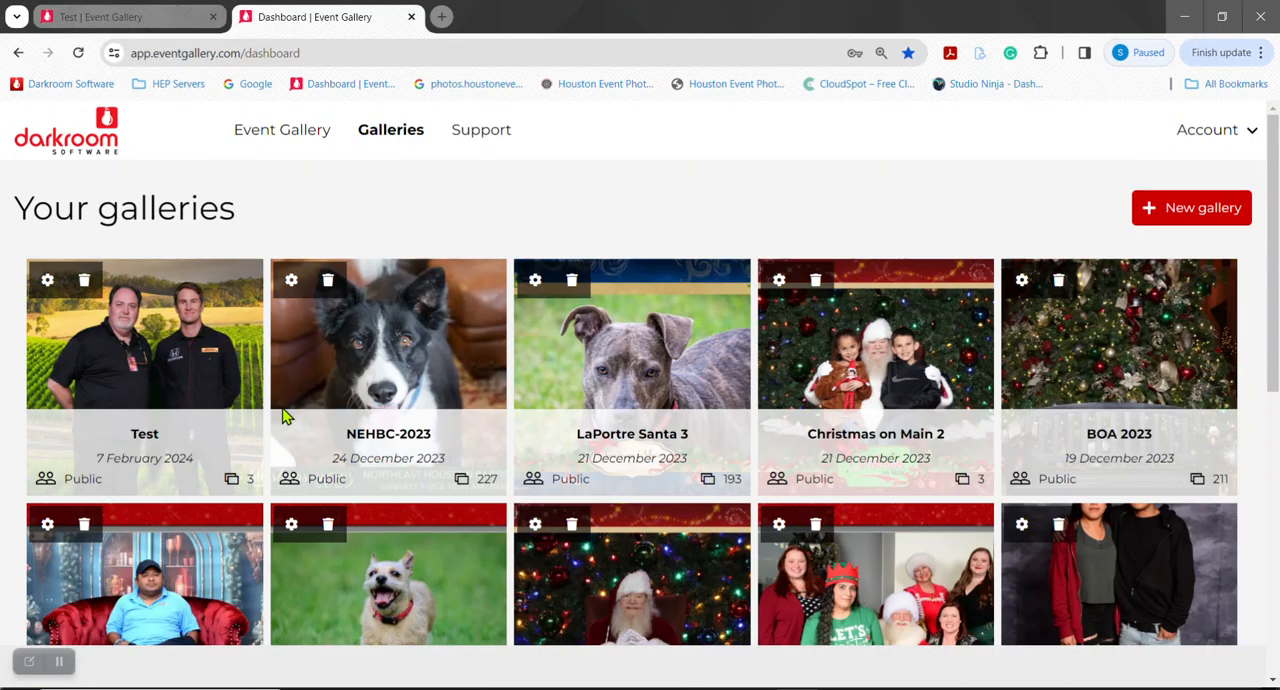
left_click(172, 340)
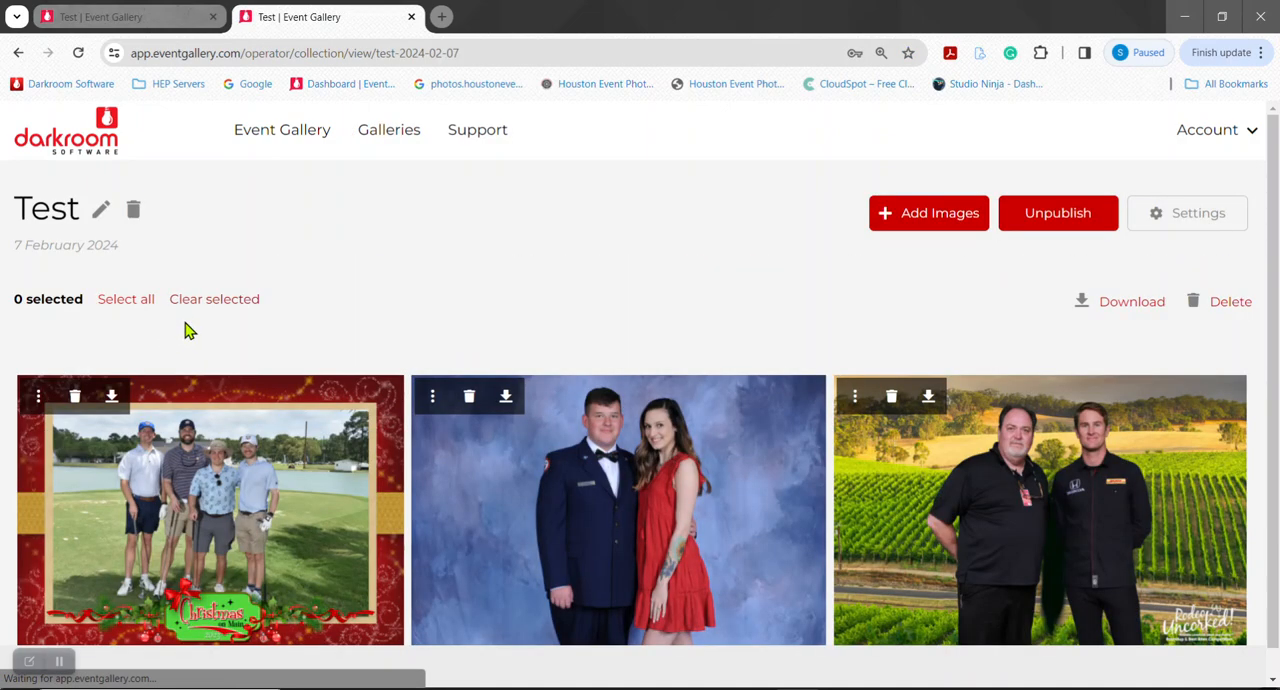
Open photo ed000056 in the client site's Test gallery, copy its web address and close that page
left_click(1253, 134)
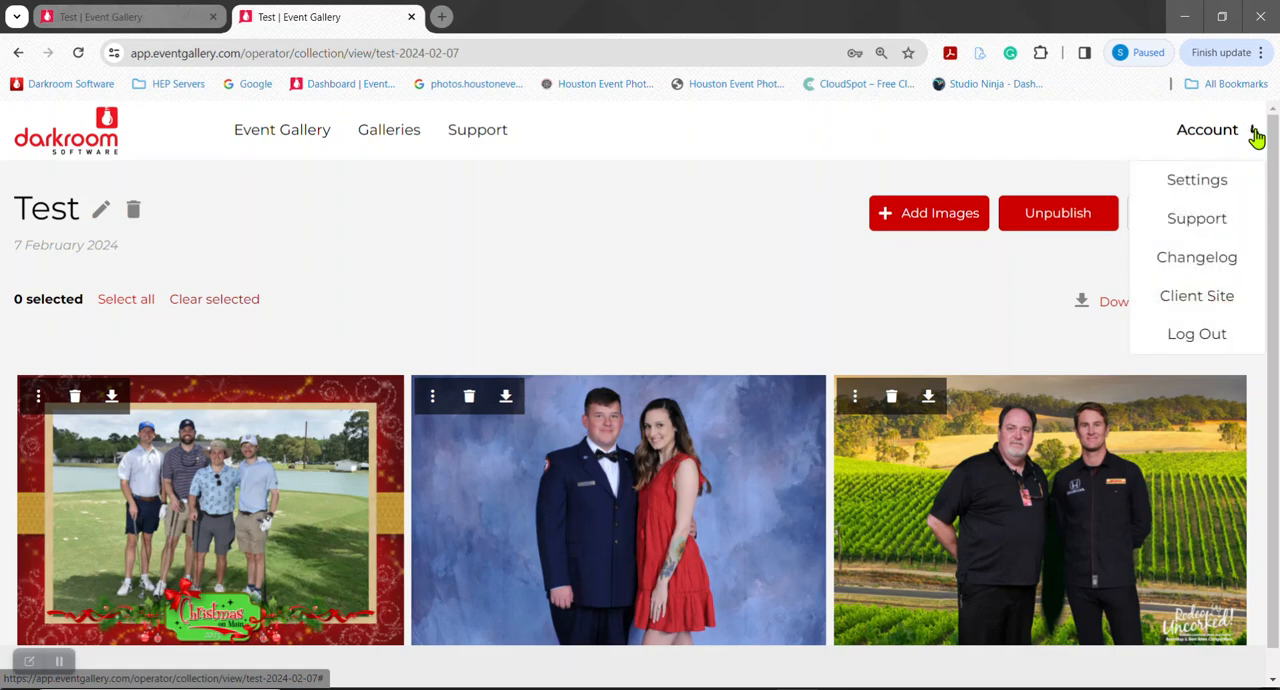
left_click(1230, 300)
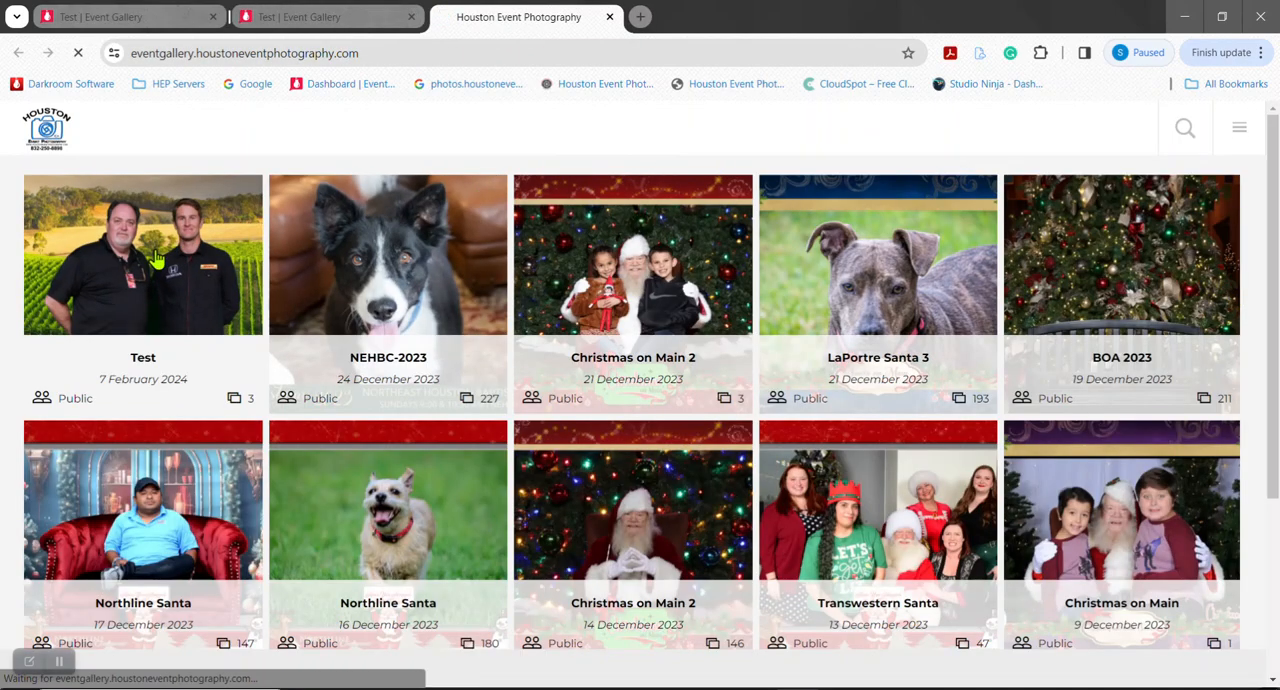
left_click(158, 258)
left_click(469, 432)
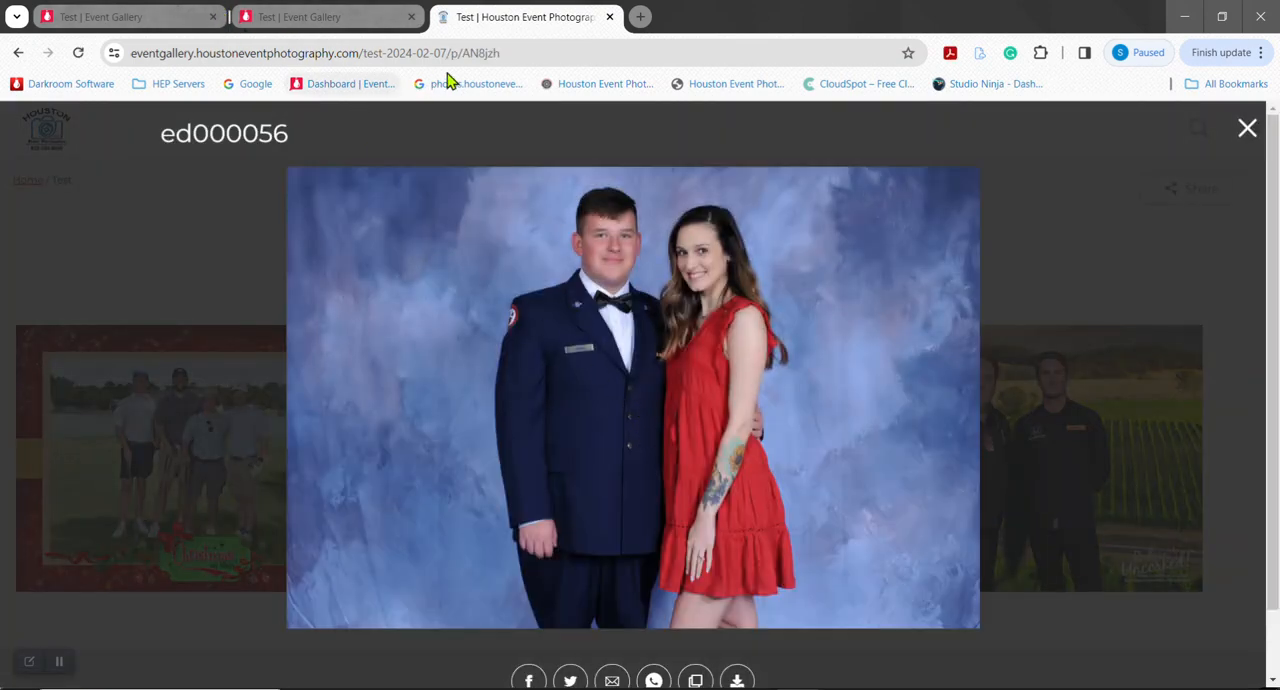
left_click(505, 52)
key("ctrl+c")
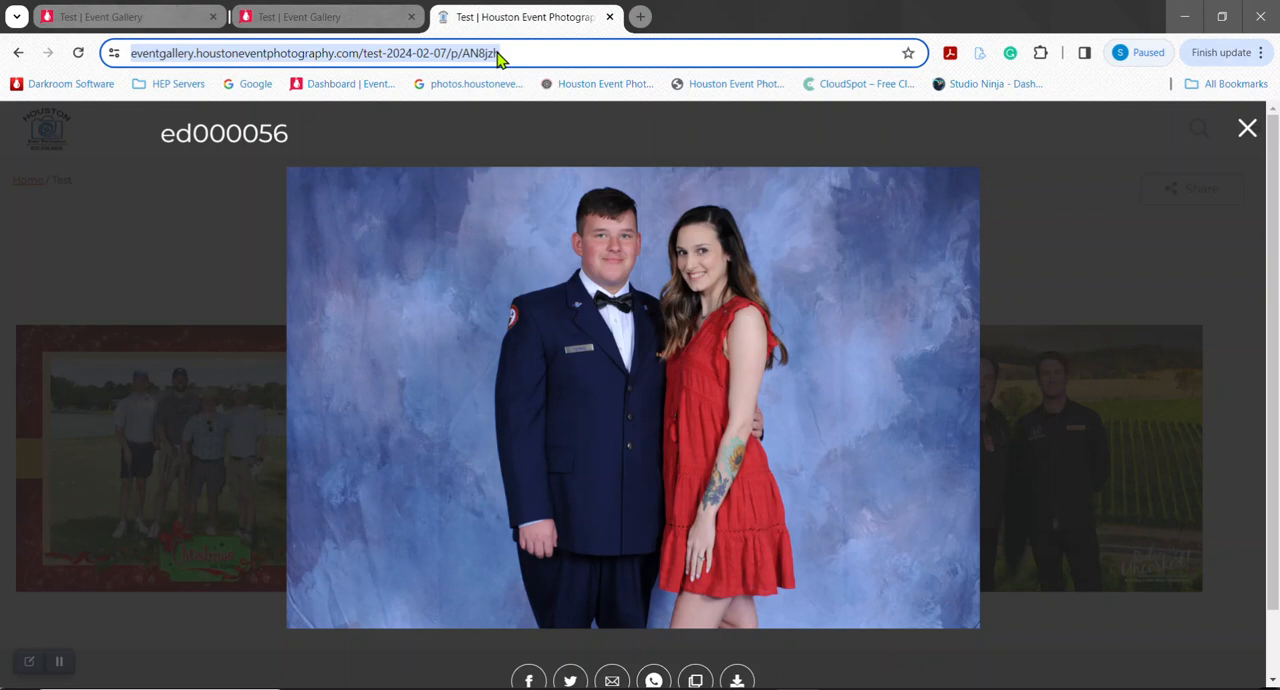
left_click(610, 17)
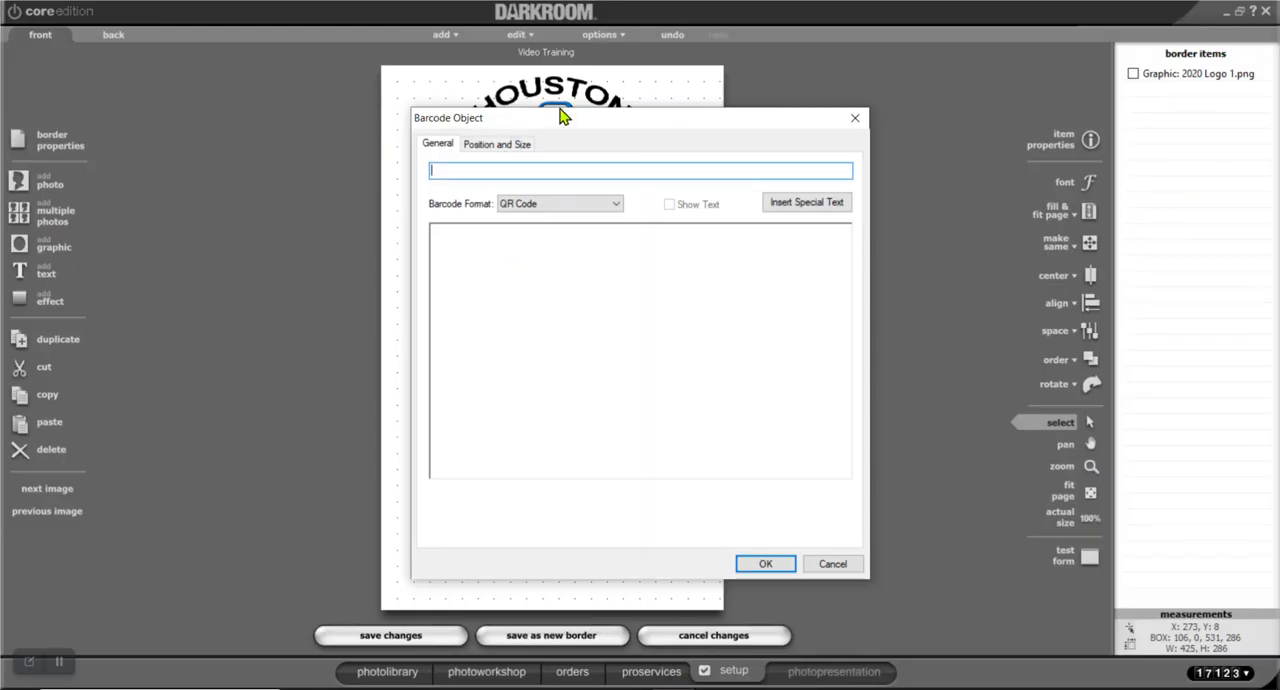
Paste the photo address into the barcode's text in Darkroom and delete the photo code after "/p/"
right_click(460, 170)
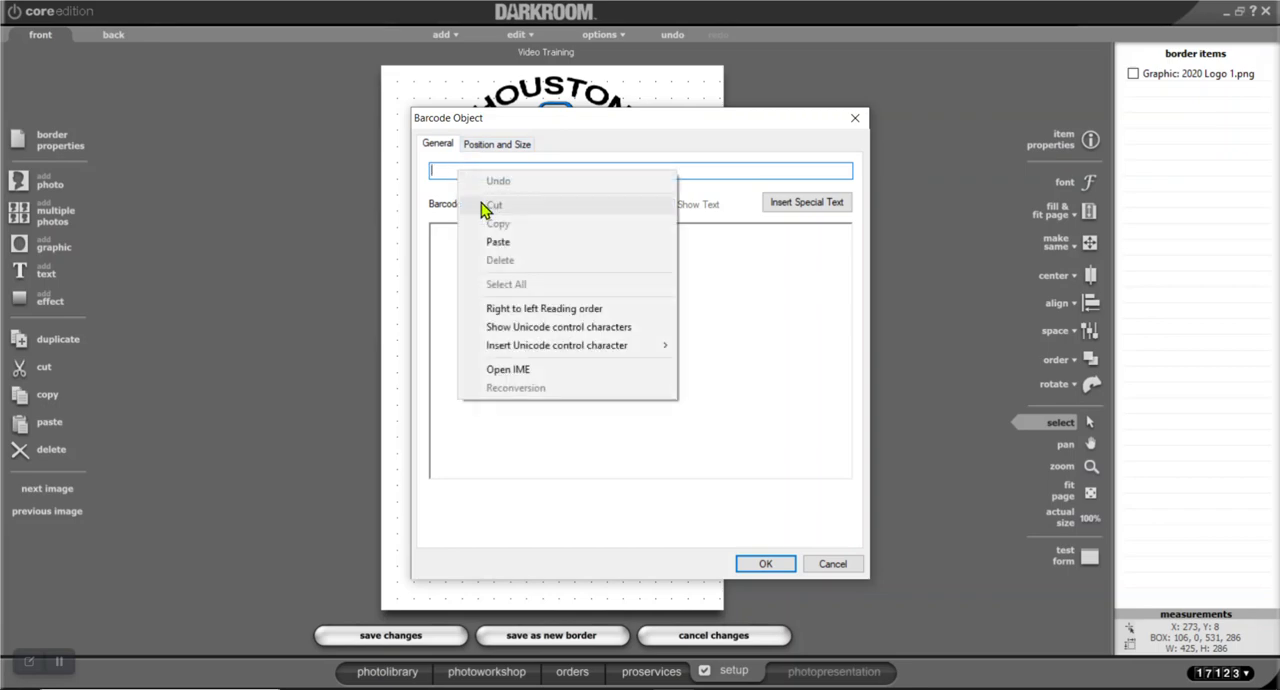
left_click(500, 245)
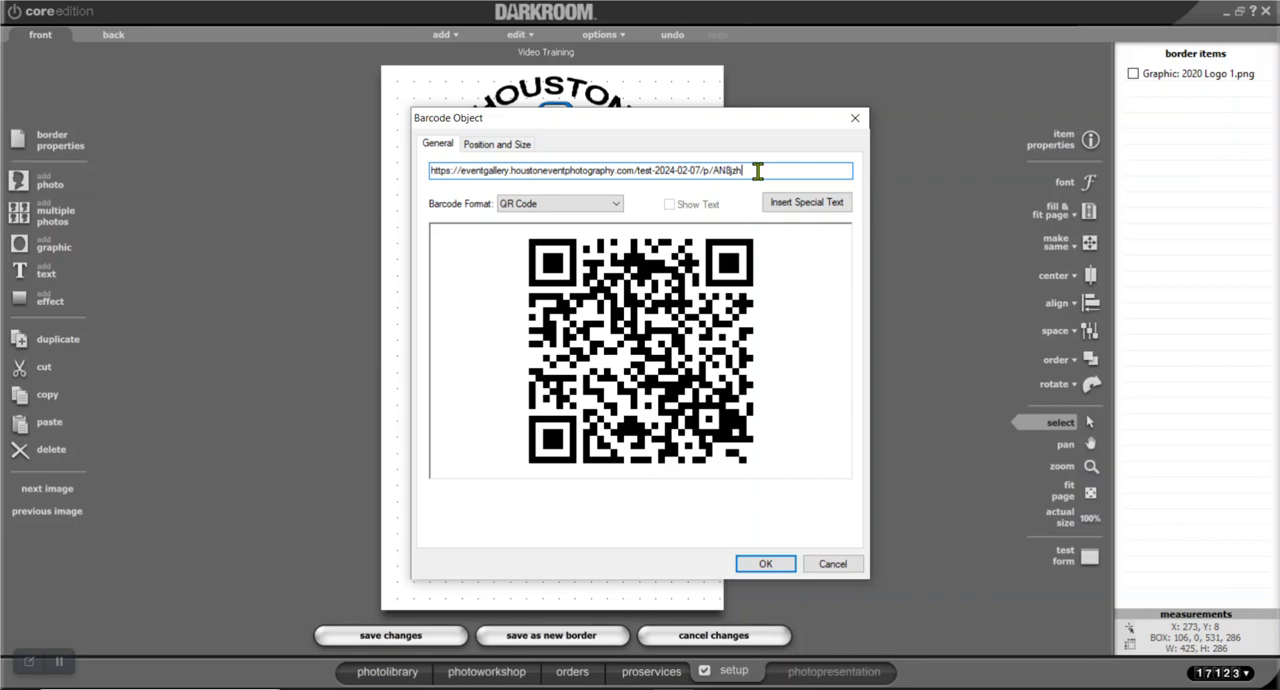
key("BackSpace")
key("BackSpace")
key("BackSpace")
key("BackSpace")
key("BackSpace")
key("BackSpace")
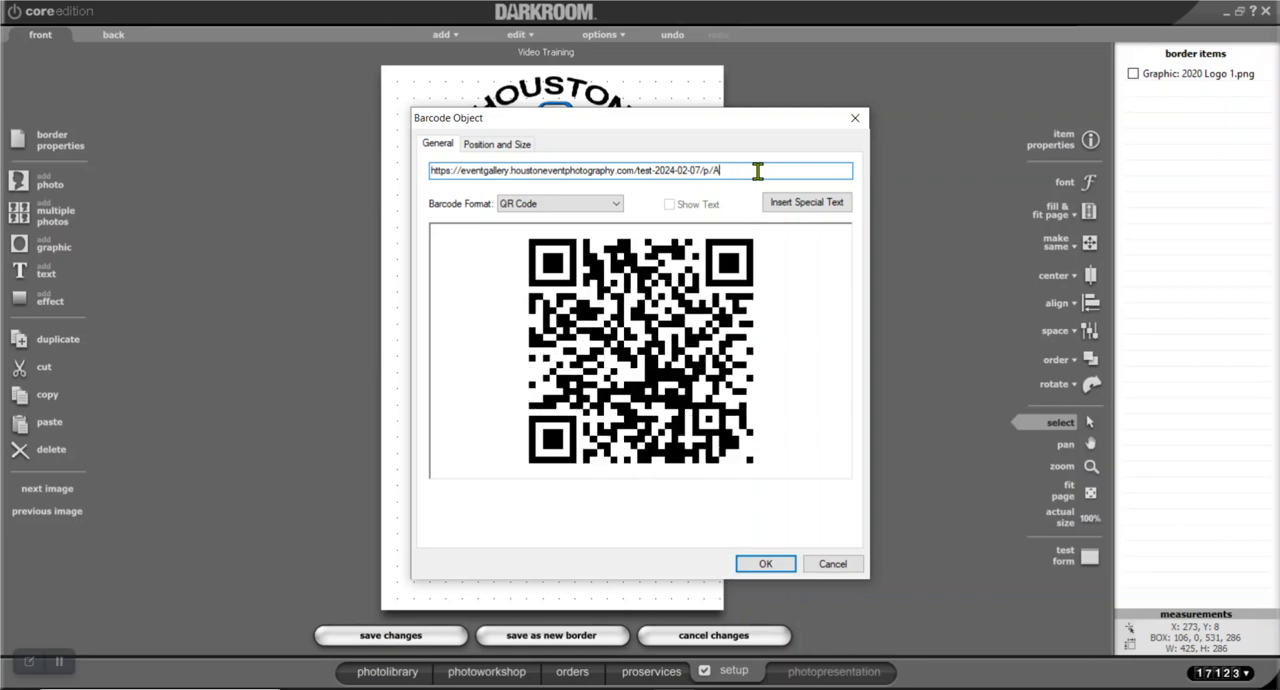
Append the File special text (%File%) to the barcode address without a space after "/p/" and confirm the QR code barcode
left_click(808, 206)
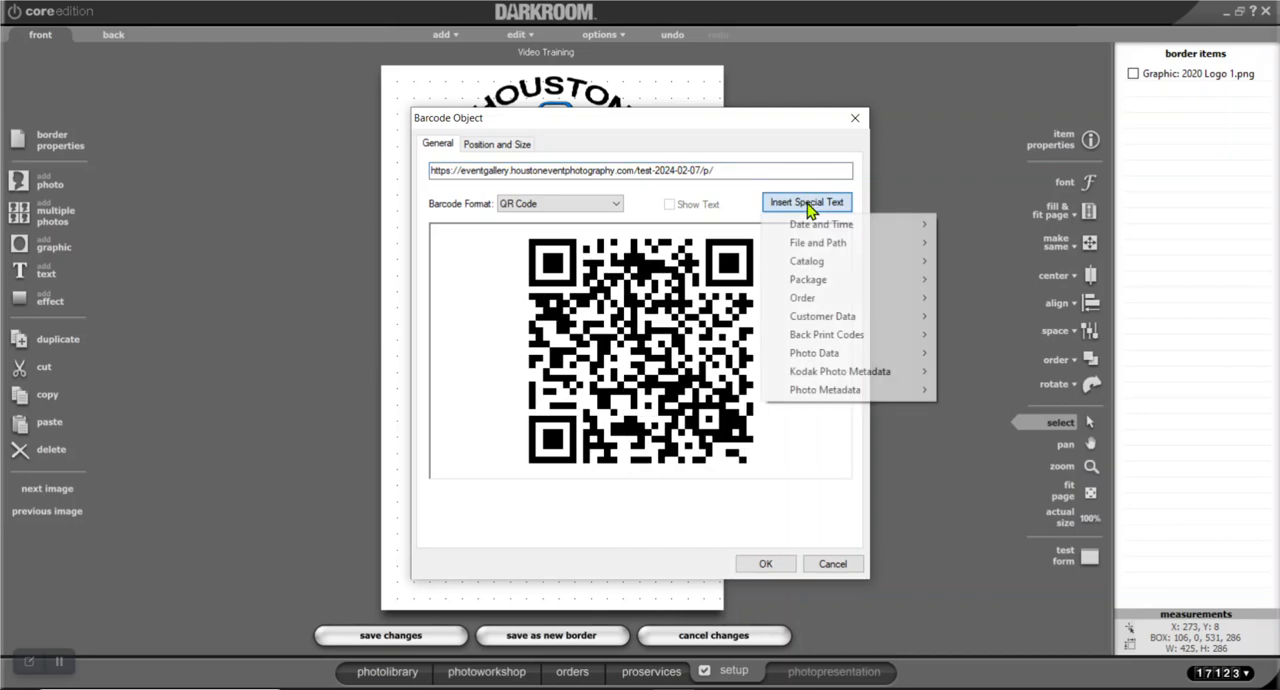
mouse_move(822, 244)
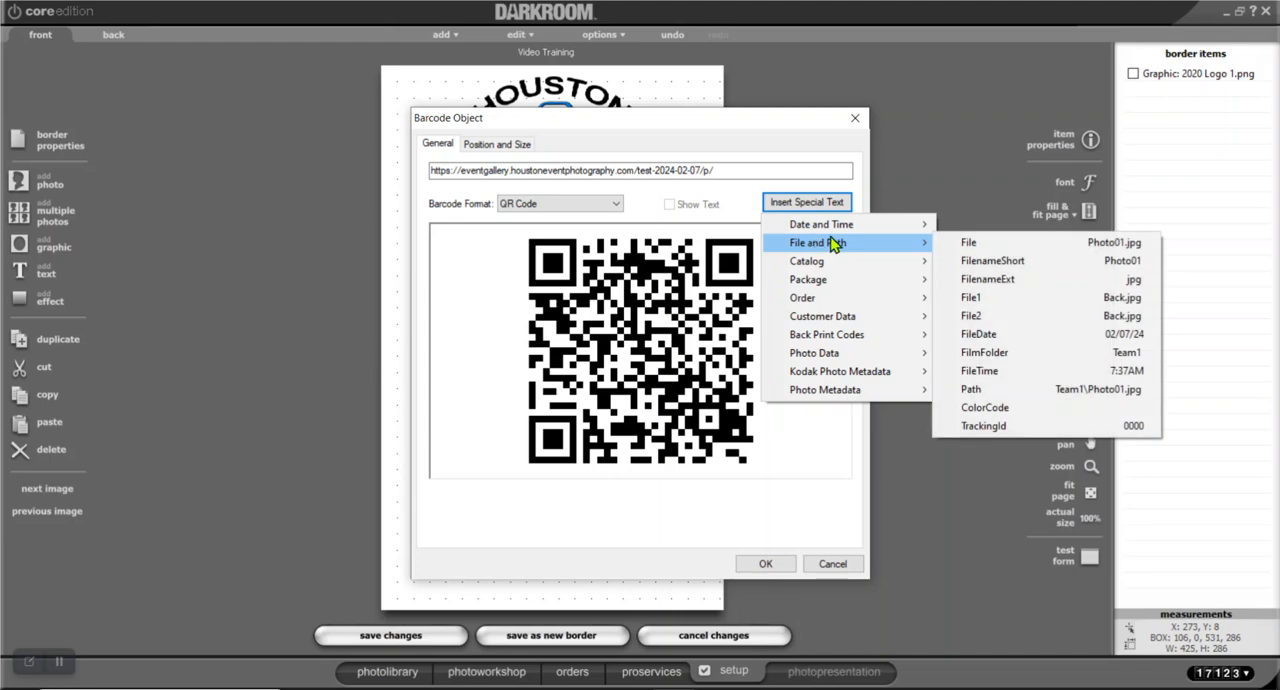
left_click(1014, 246)
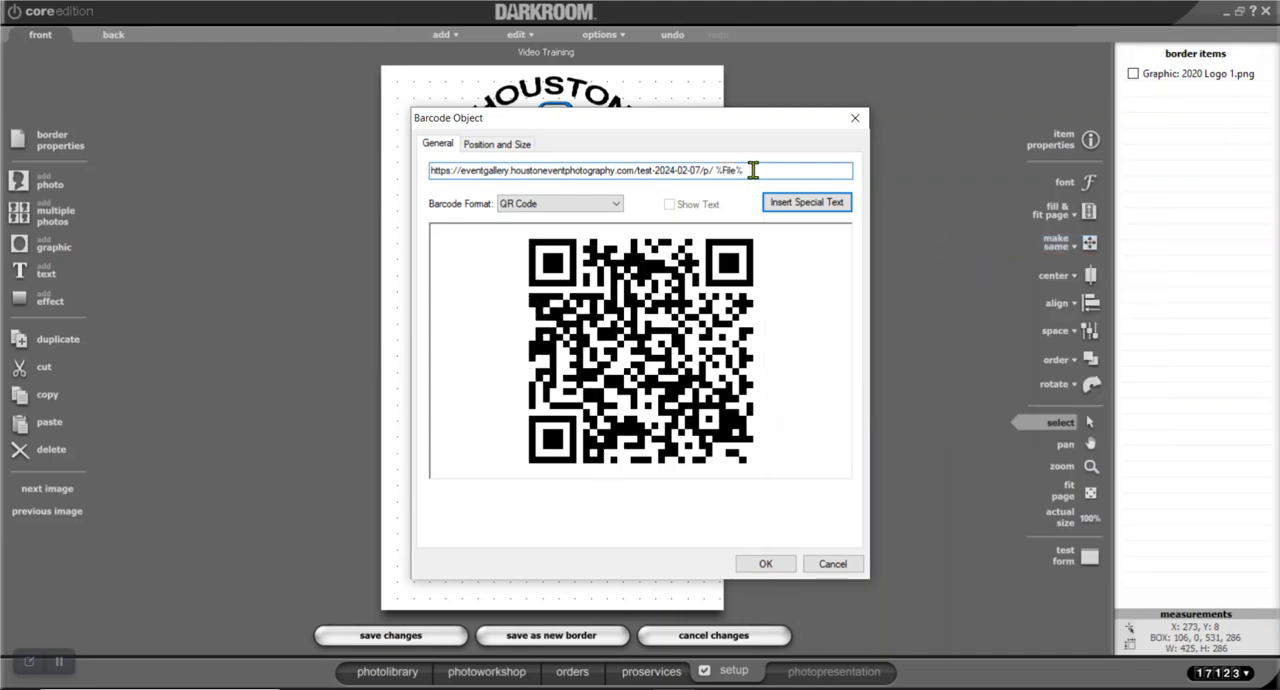
left_click(717, 170)
key("BackSpace")
key("Delete")
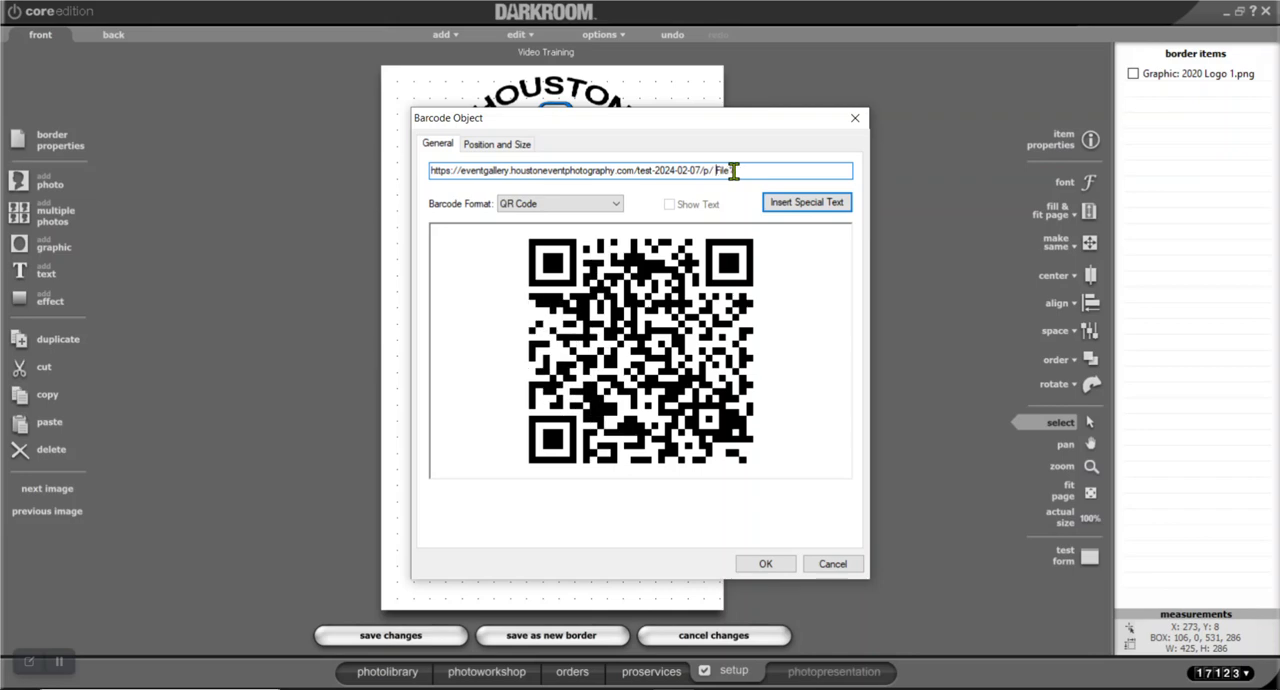
type("%")
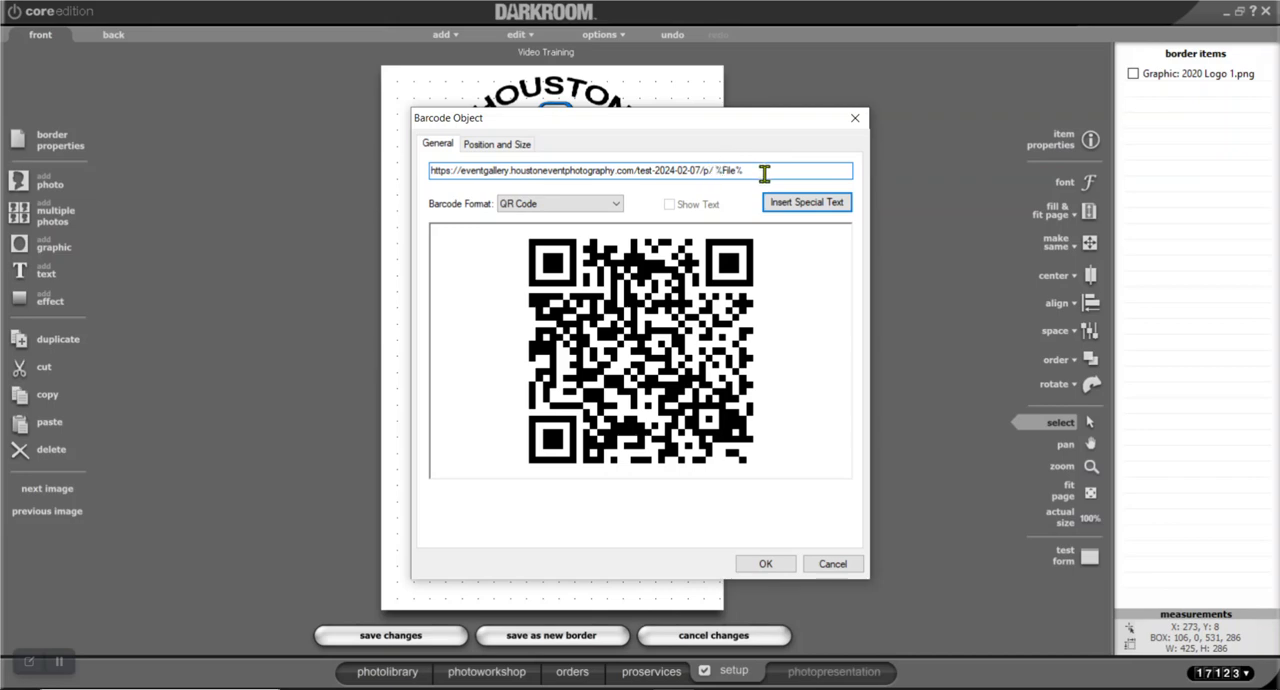
key("BackSpace")
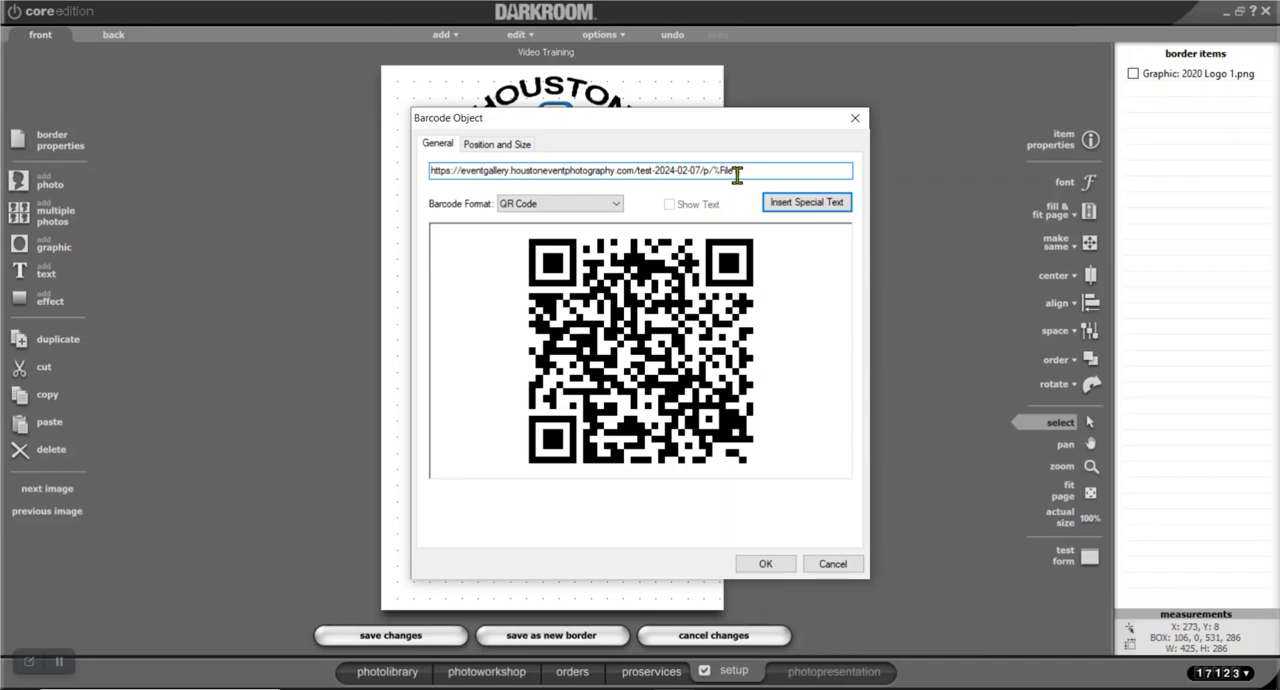
left_click(778, 566)
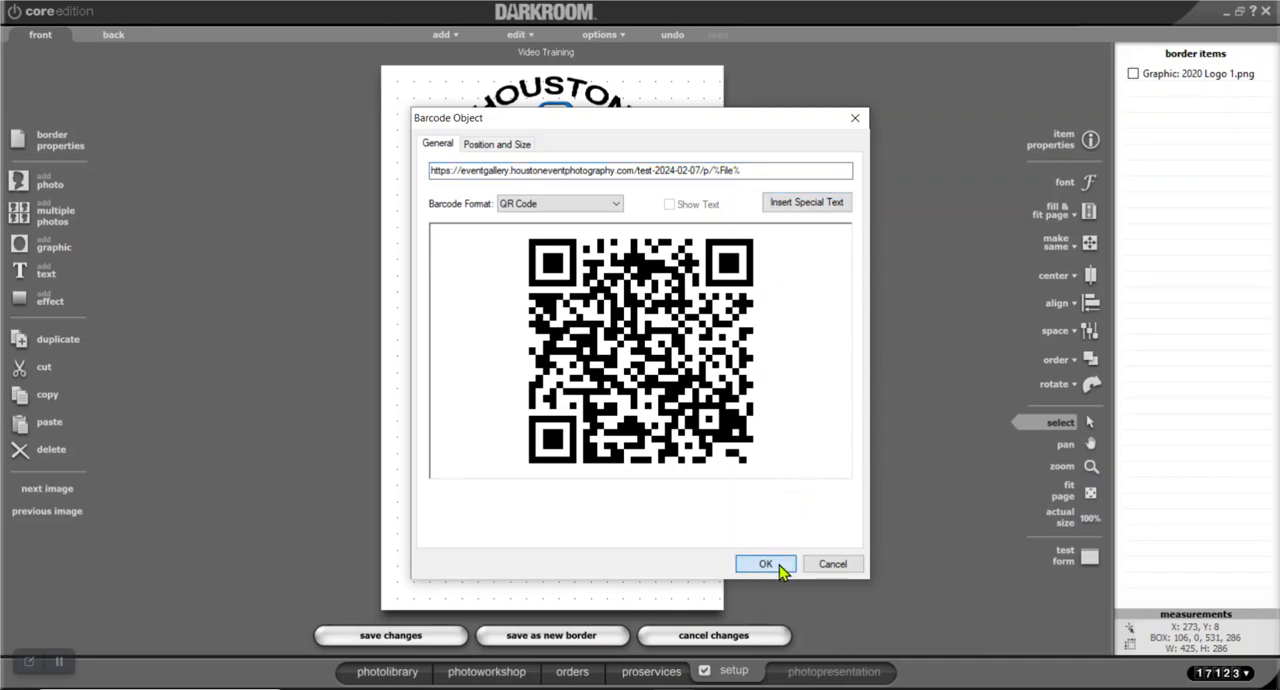
Shrink the QR code to about 298 x 298 pixels, move it directly below the logo and deselect it
scroll(540, 378, "down", 15)
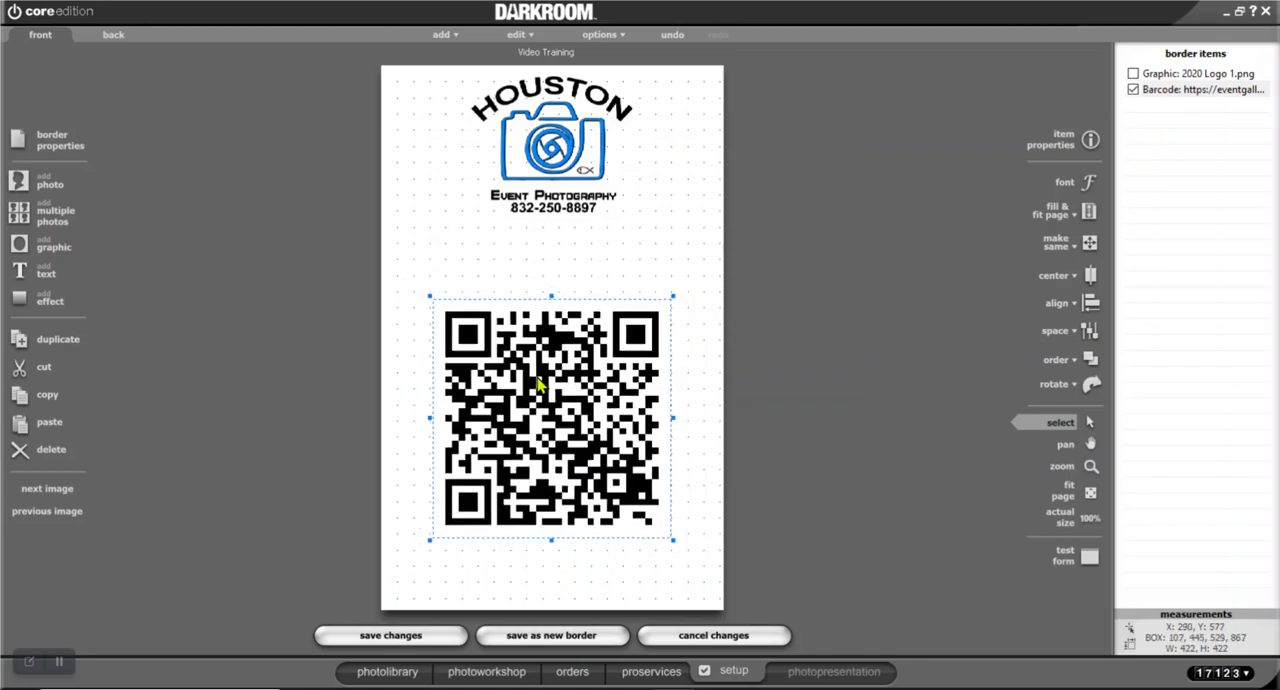
left_click_drag(540, 378, 567, 298)
scroll(556, 276, "up", 2)
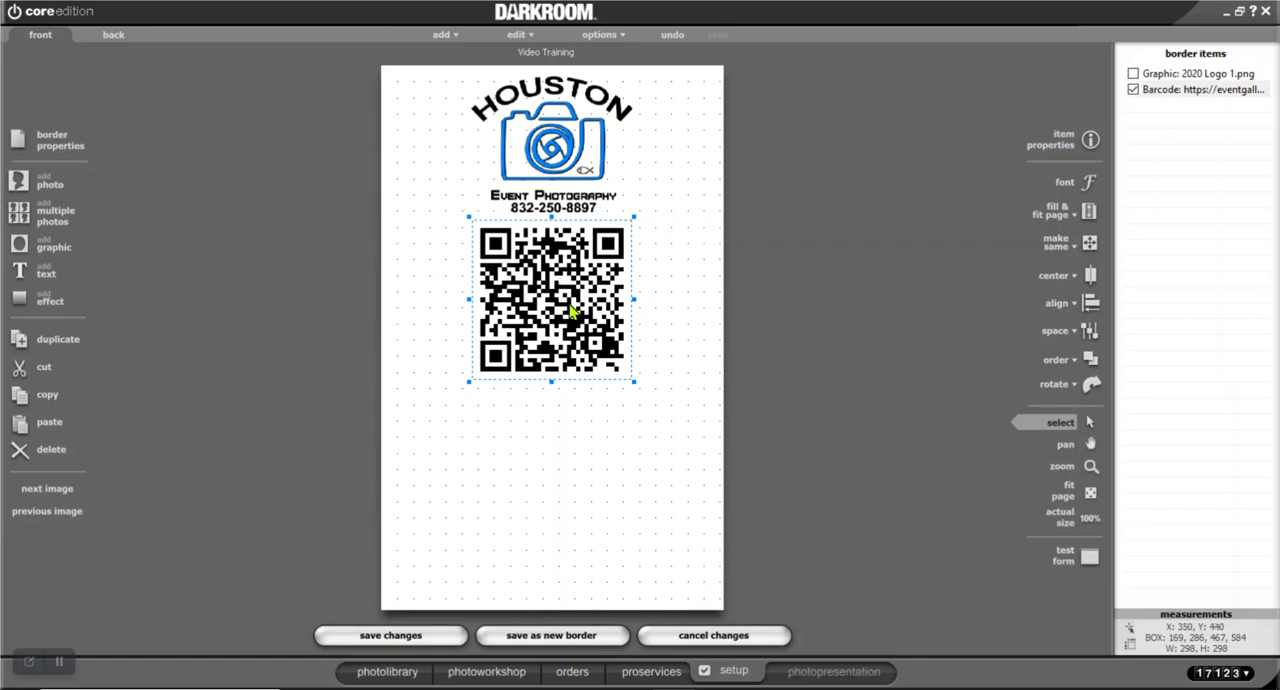
left_click(590, 450)
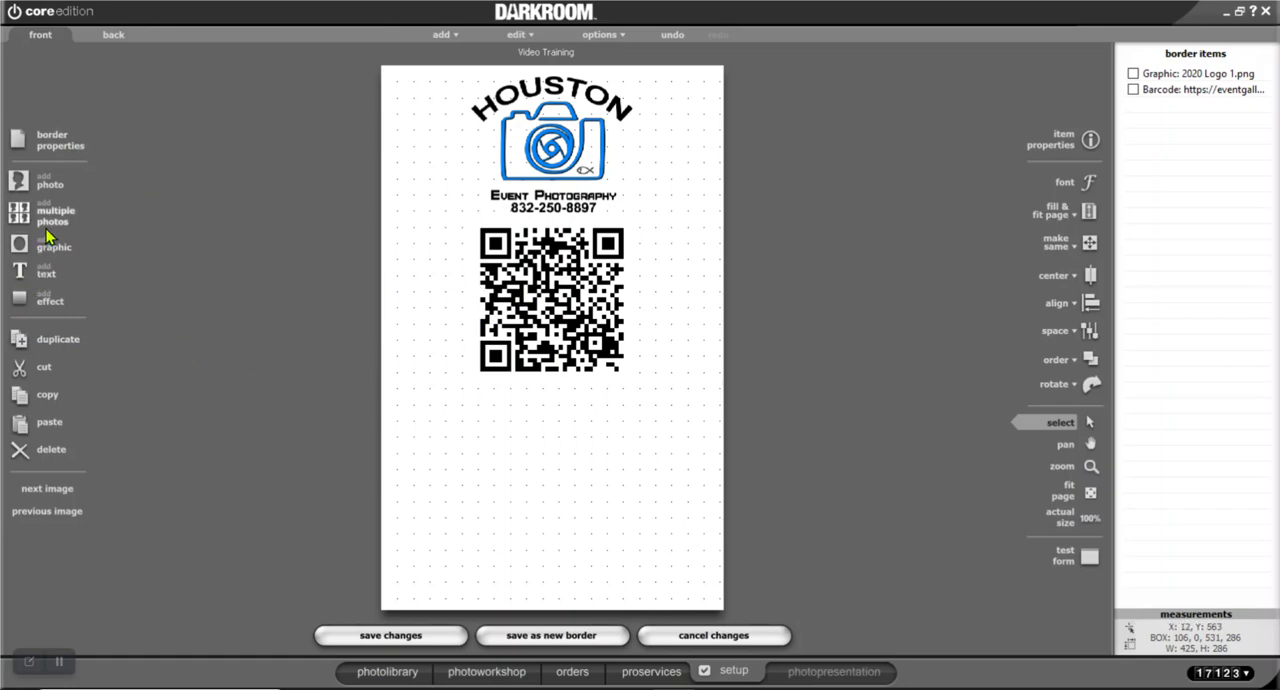
Add the text "To DOwnload Your Image Please Scan the QR Code With Your Phone" below the QR code in a box about 328 x 164 pixels
left_click(44, 283)
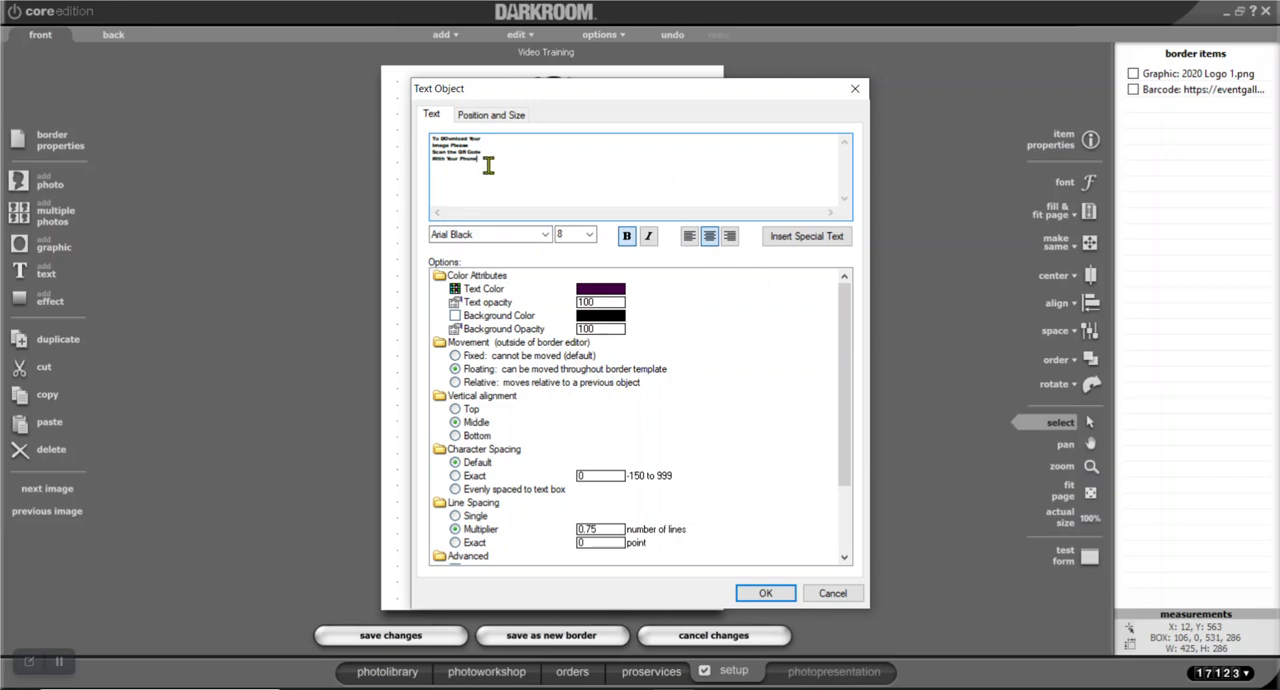
left_click(765, 594)
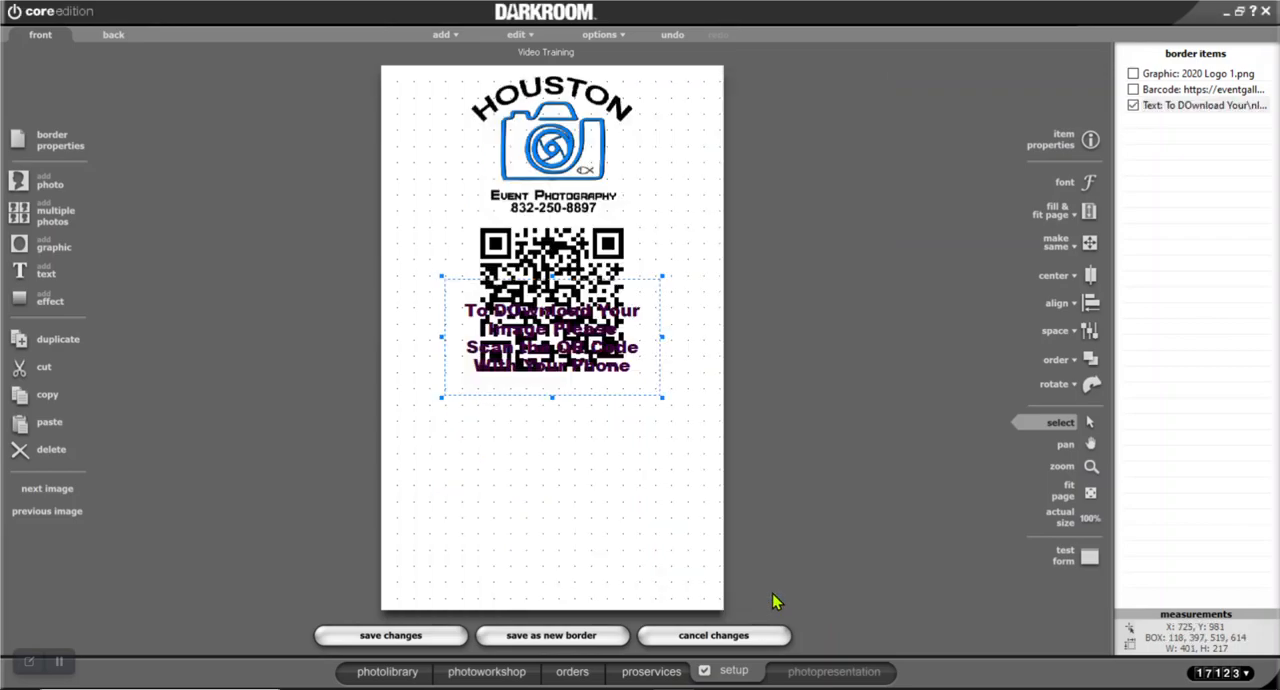
left_click_drag(566, 412, 583, 466)
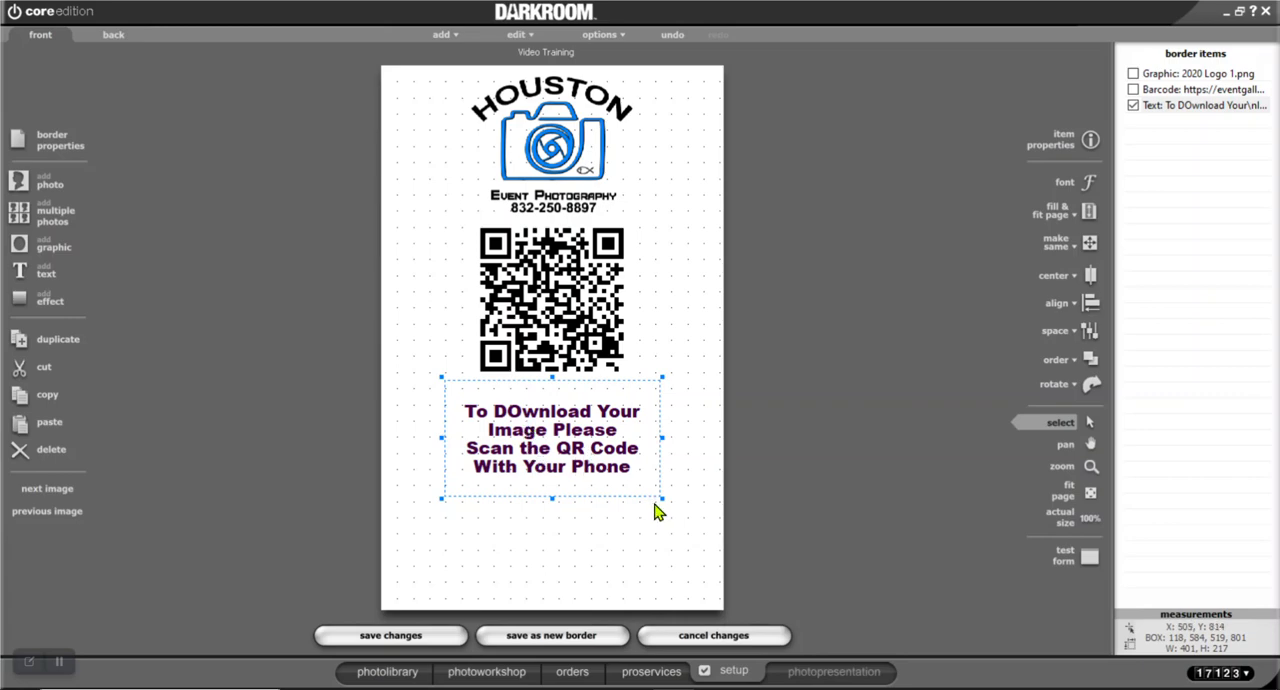
left_click_drag(661, 498, 585, 413)
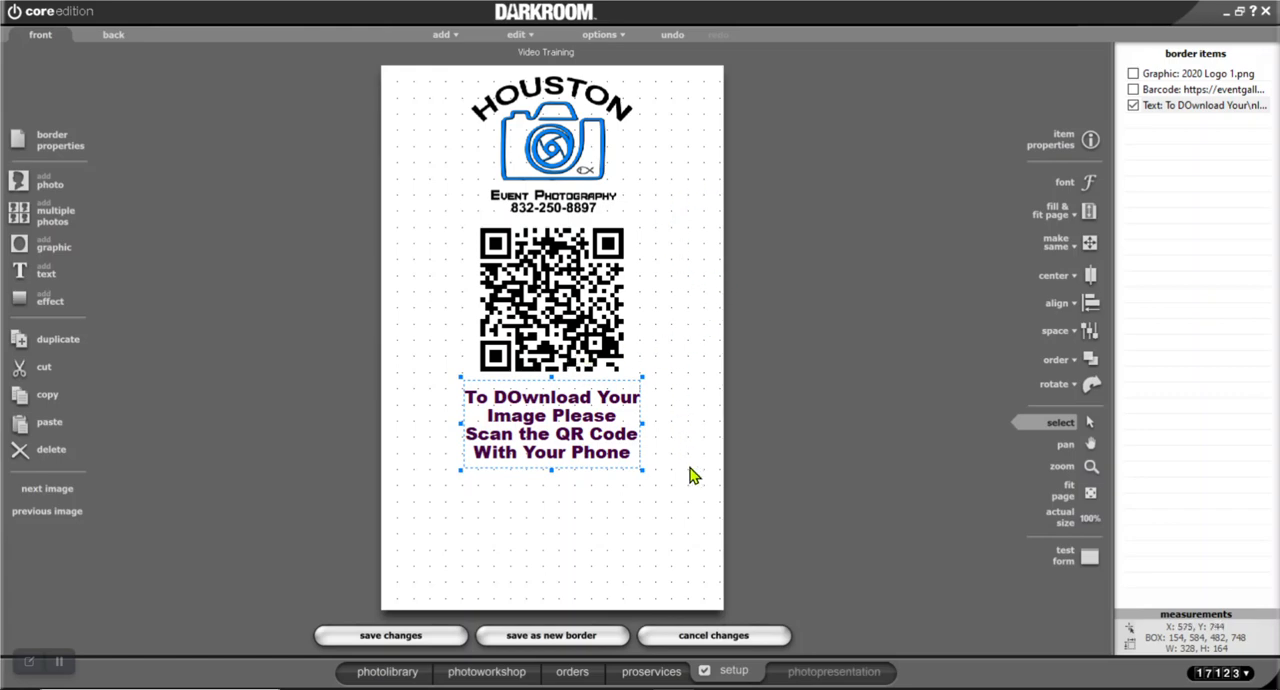
left_click(668, 226)
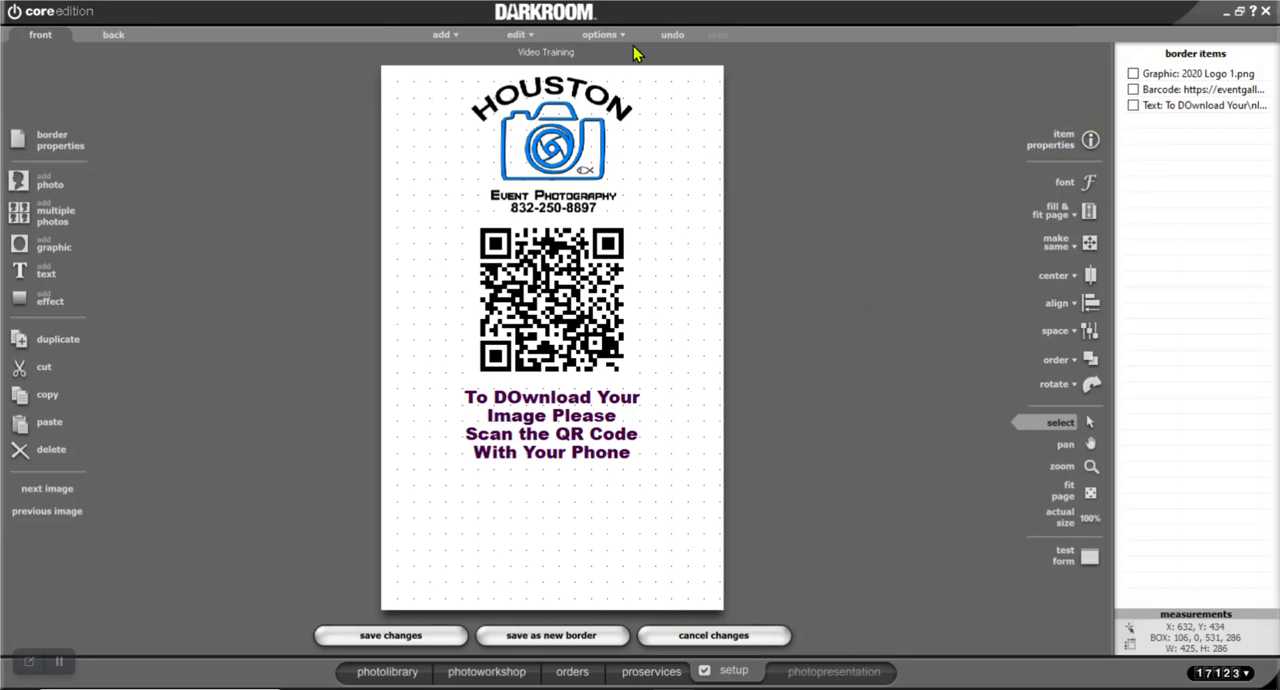
Add the photo placeholder Photo1, move it to the page's lower edge and shrink it to about 59 x 88 pixels
left_click(51, 186)
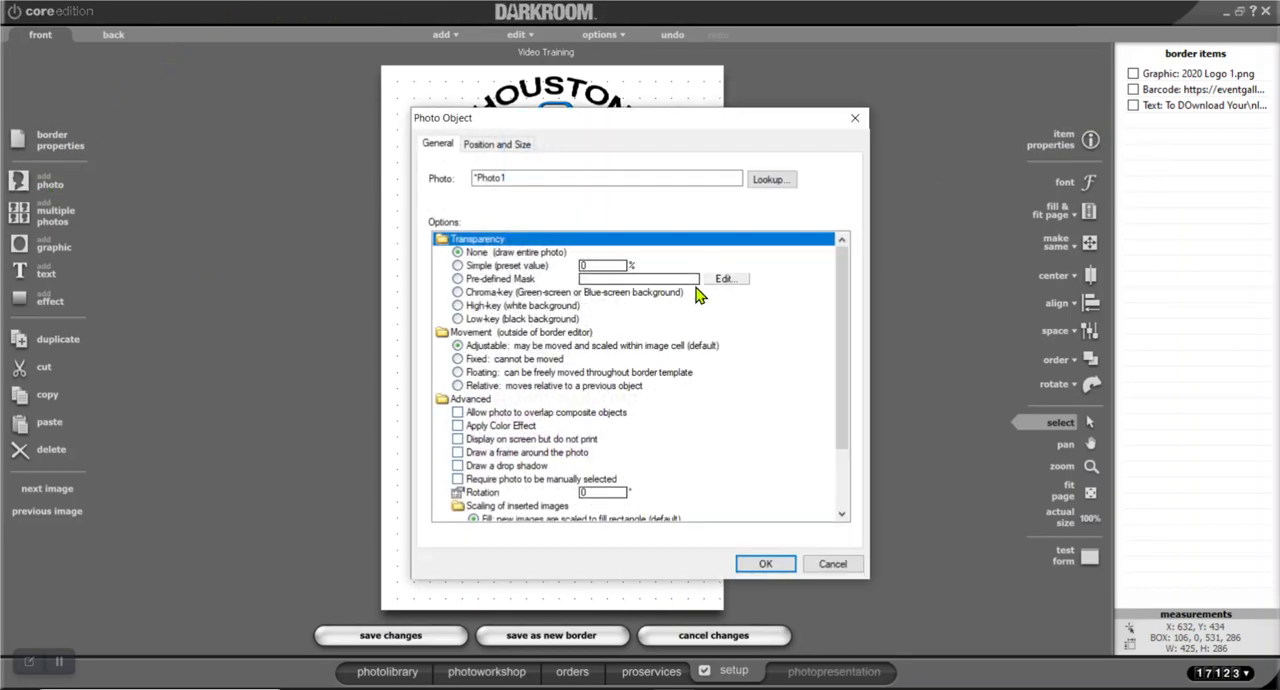
left_click(773, 564)
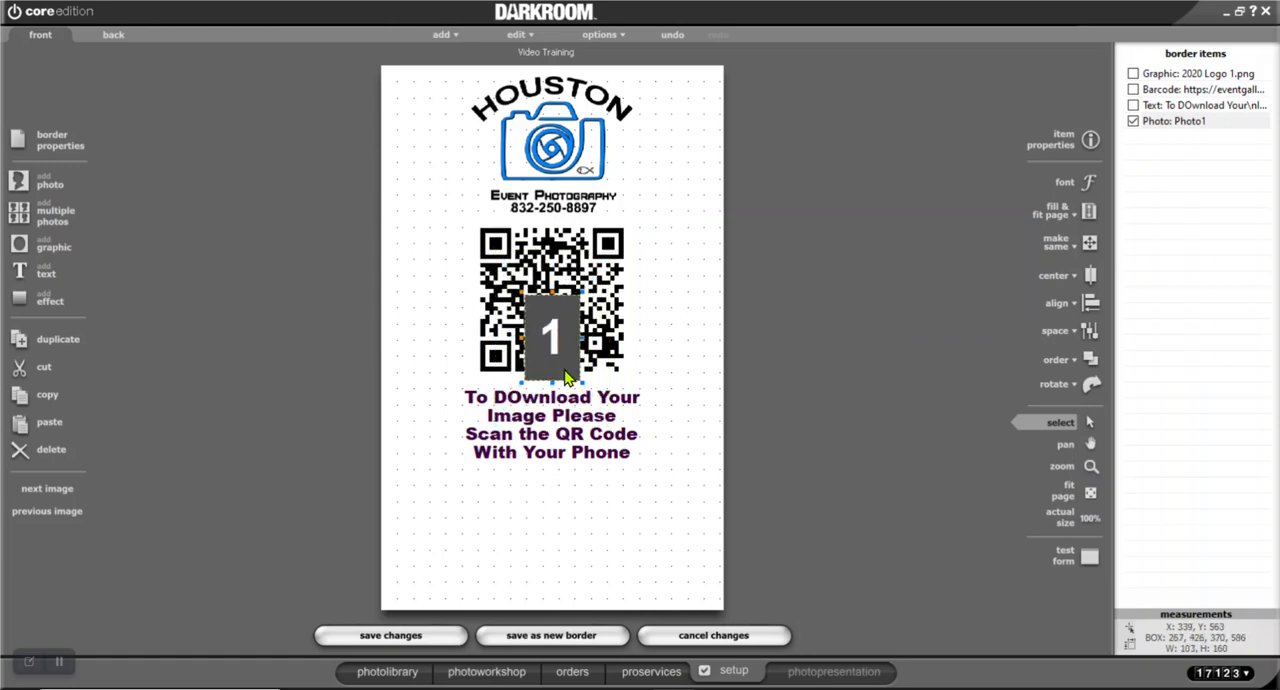
left_click_drag(556, 350, 558, 553)
scroll(547, 553, "down", 1)
scroll(549, 548, "down", 1)
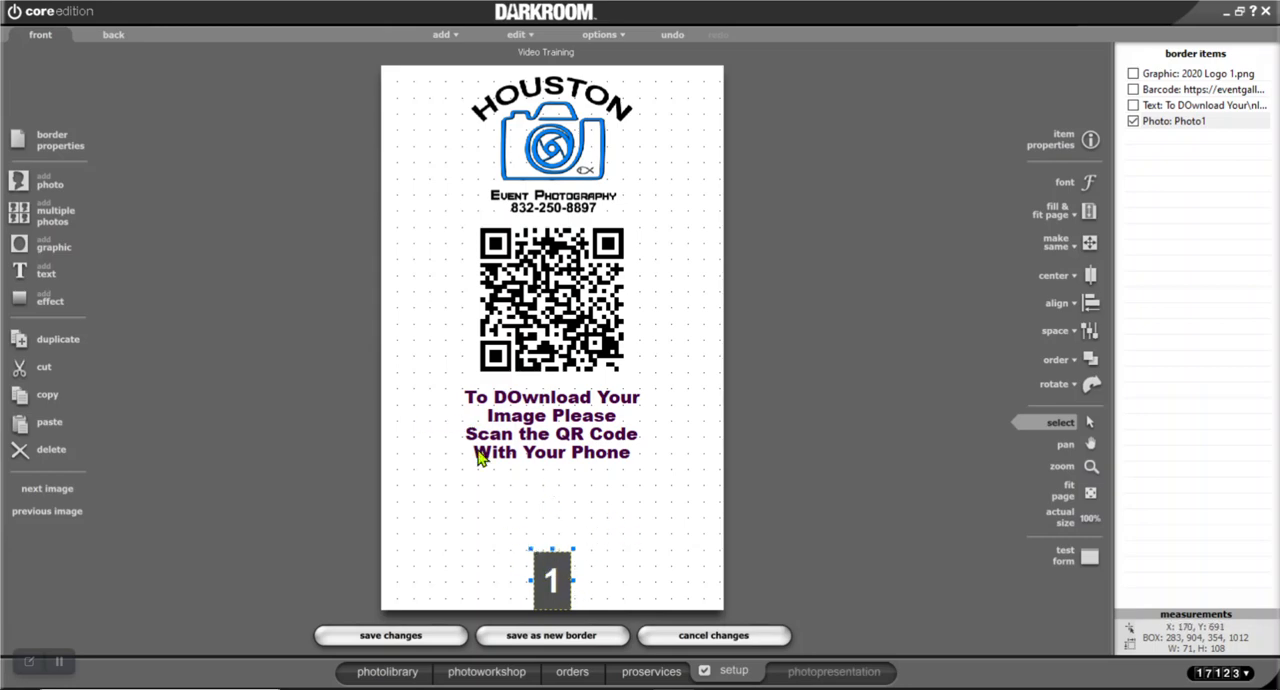
left_click_drag(541, 549, 545, 555)
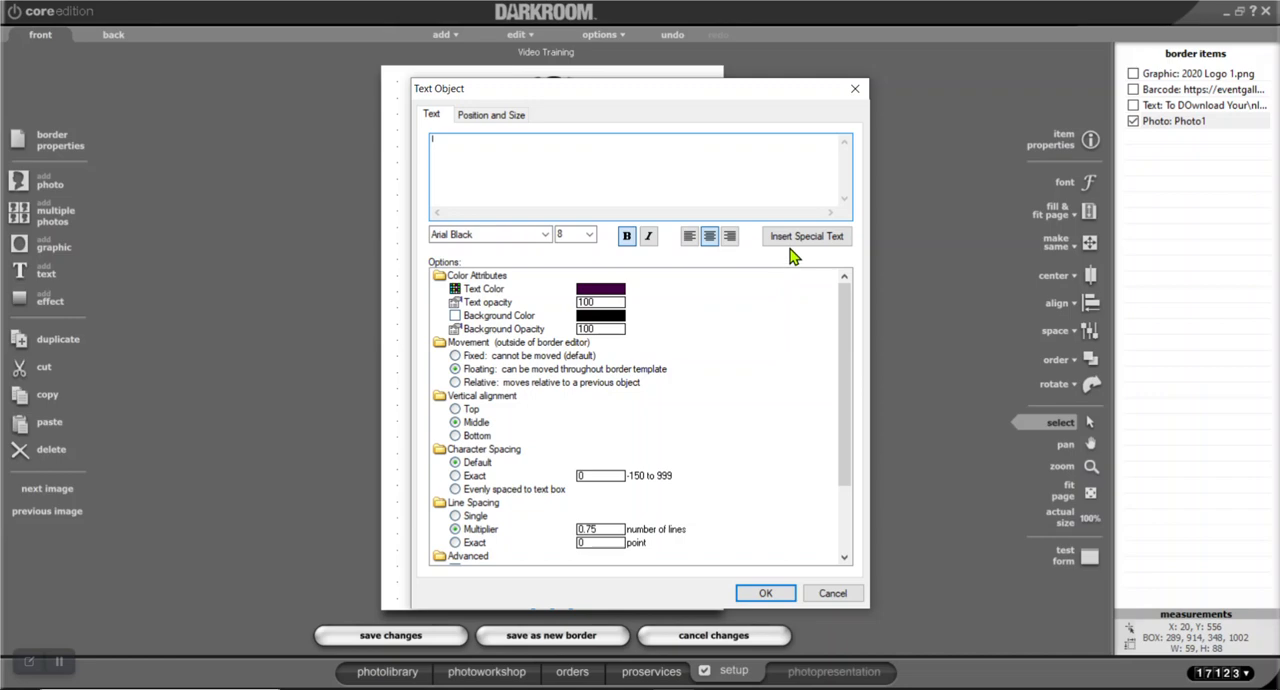
Add a text object containing the File special text (%File%), place it just above the photo placeholder and deselect it
left_click(797, 240)
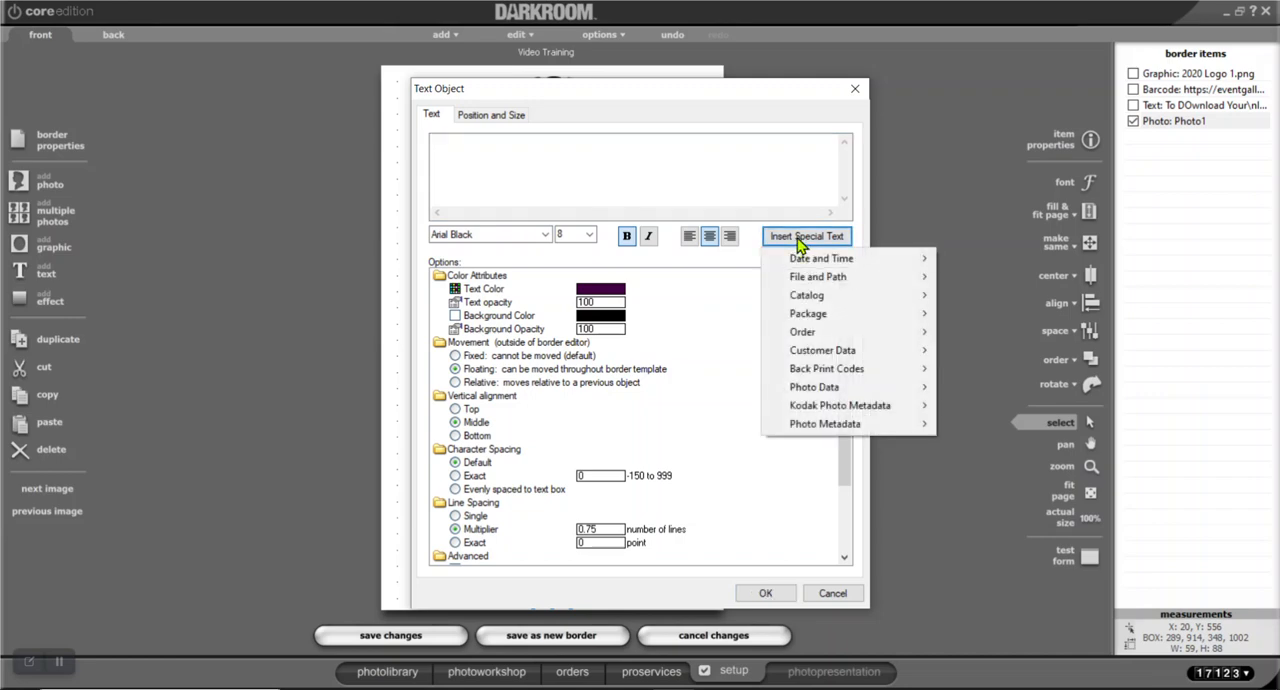
mouse_move(821, 271)
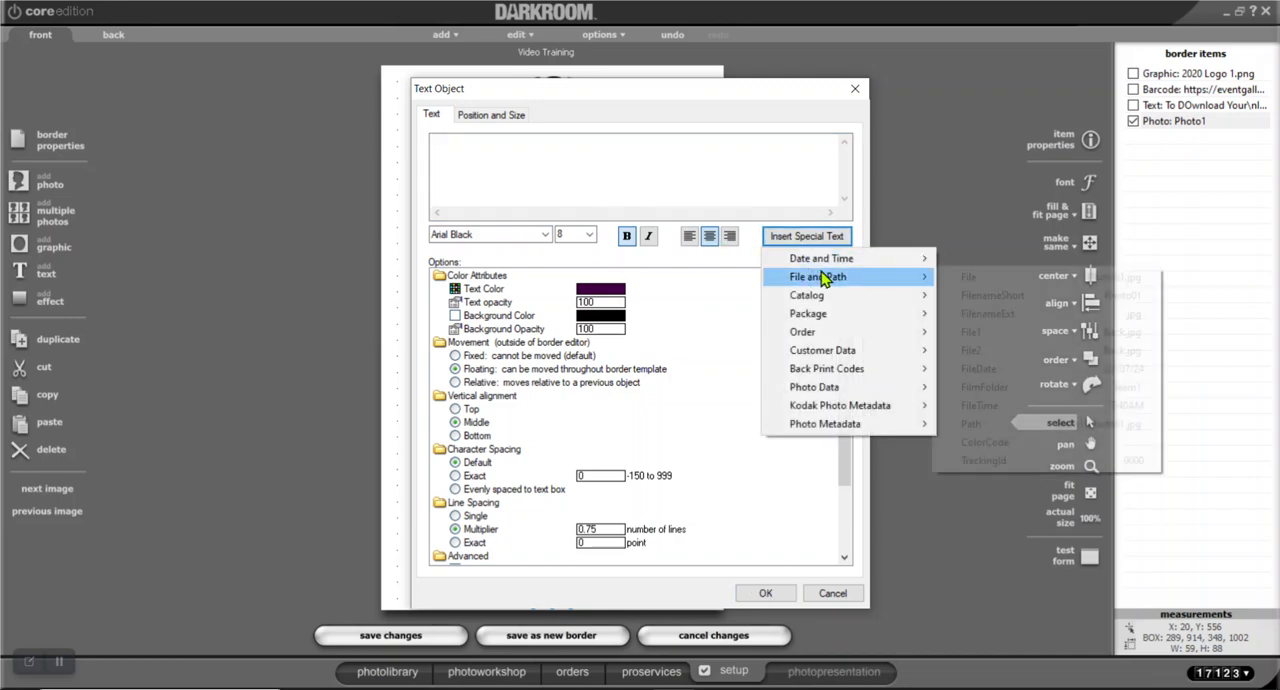
left_click(966, 284)
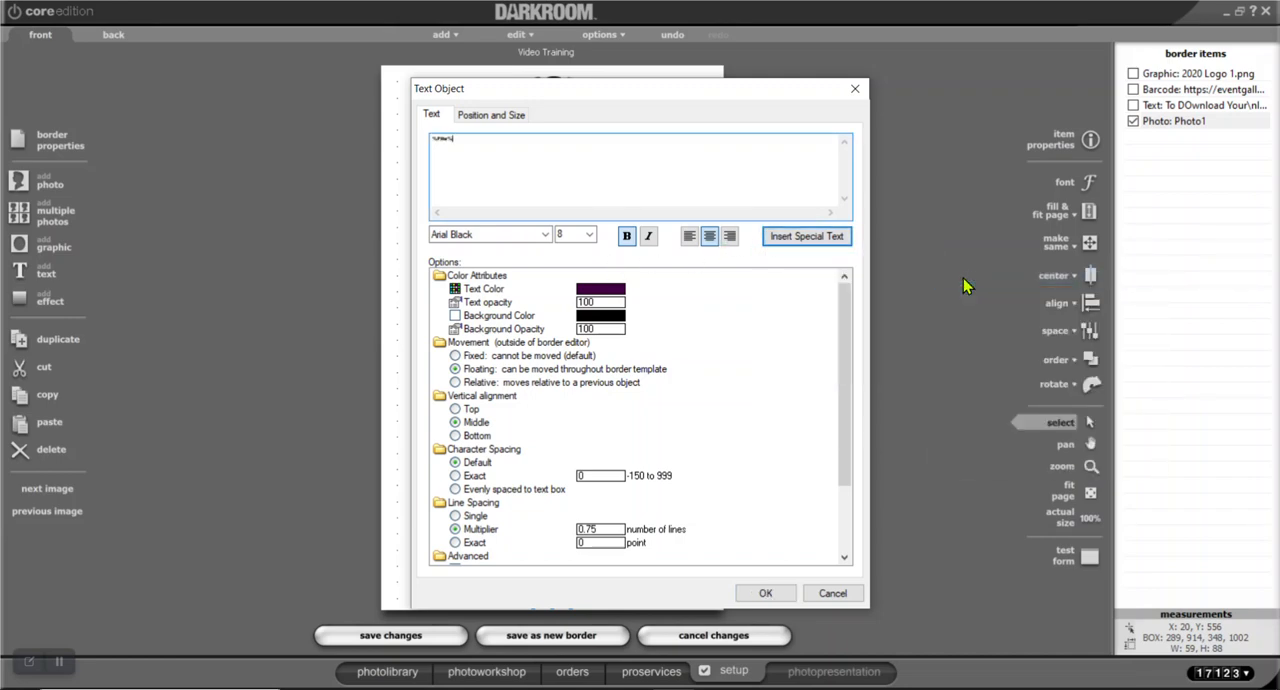
left_click(768, 596)
left_click_drag(531, 343, 551, 537)
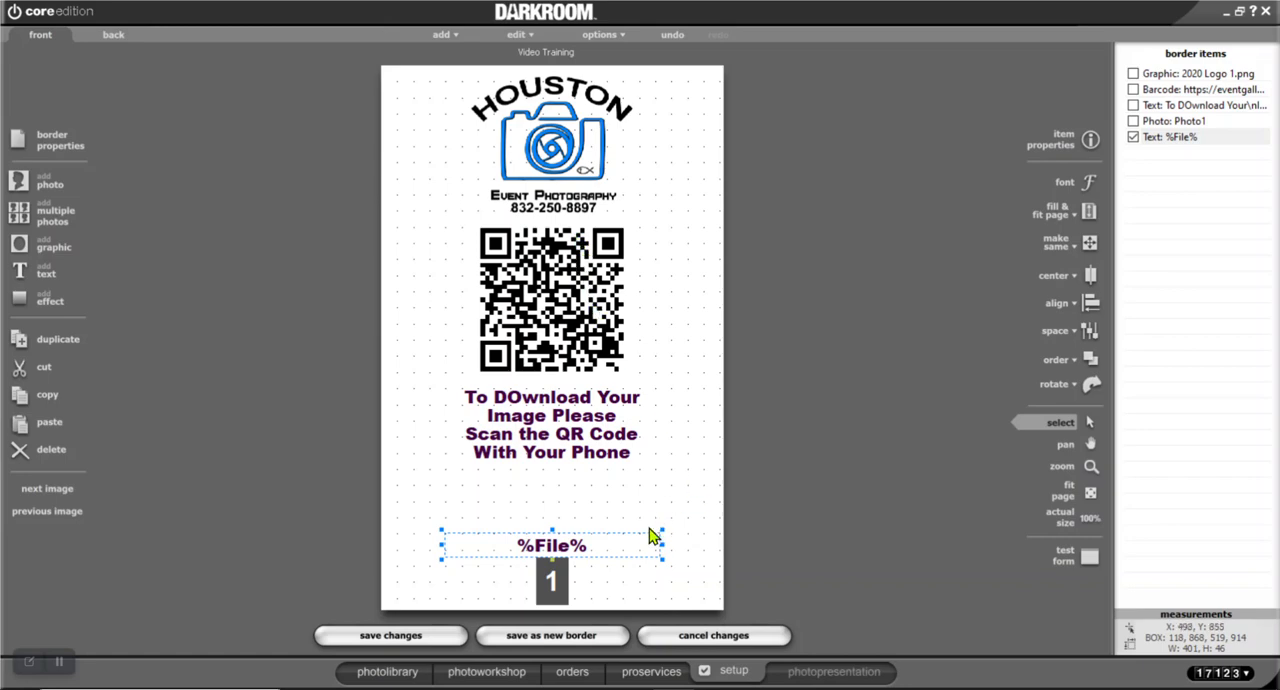
left_click(698, 505)
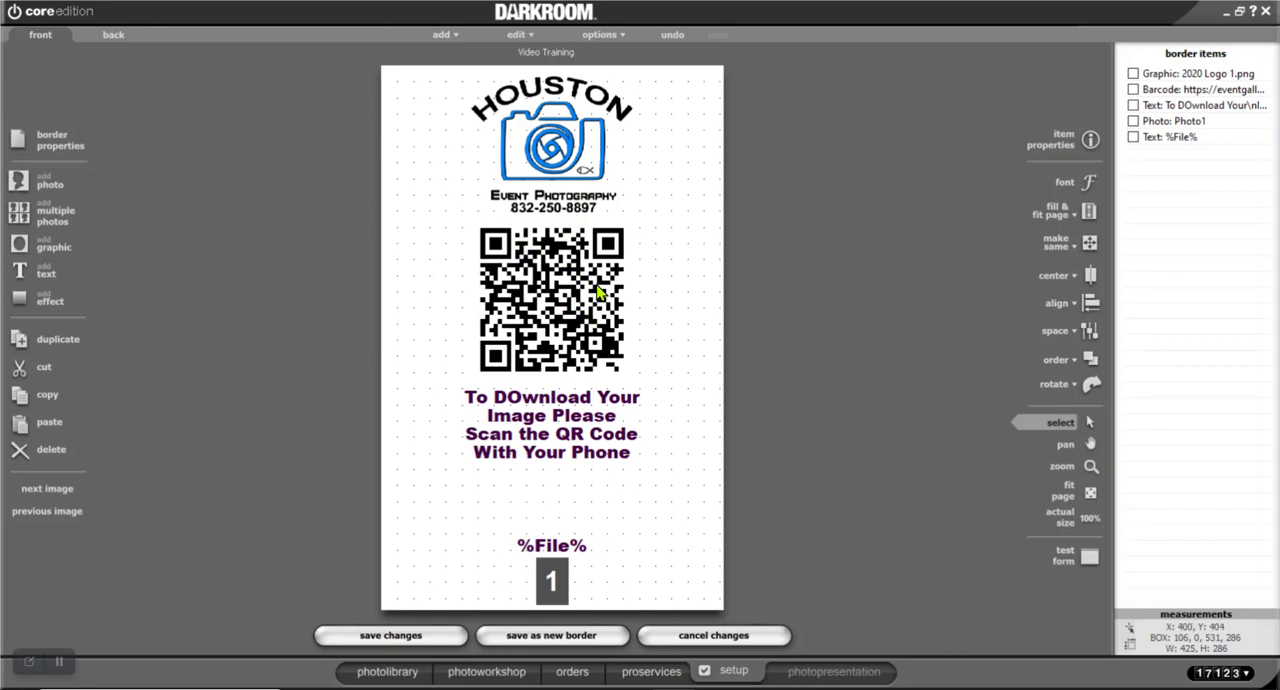
left_click(401, 637)
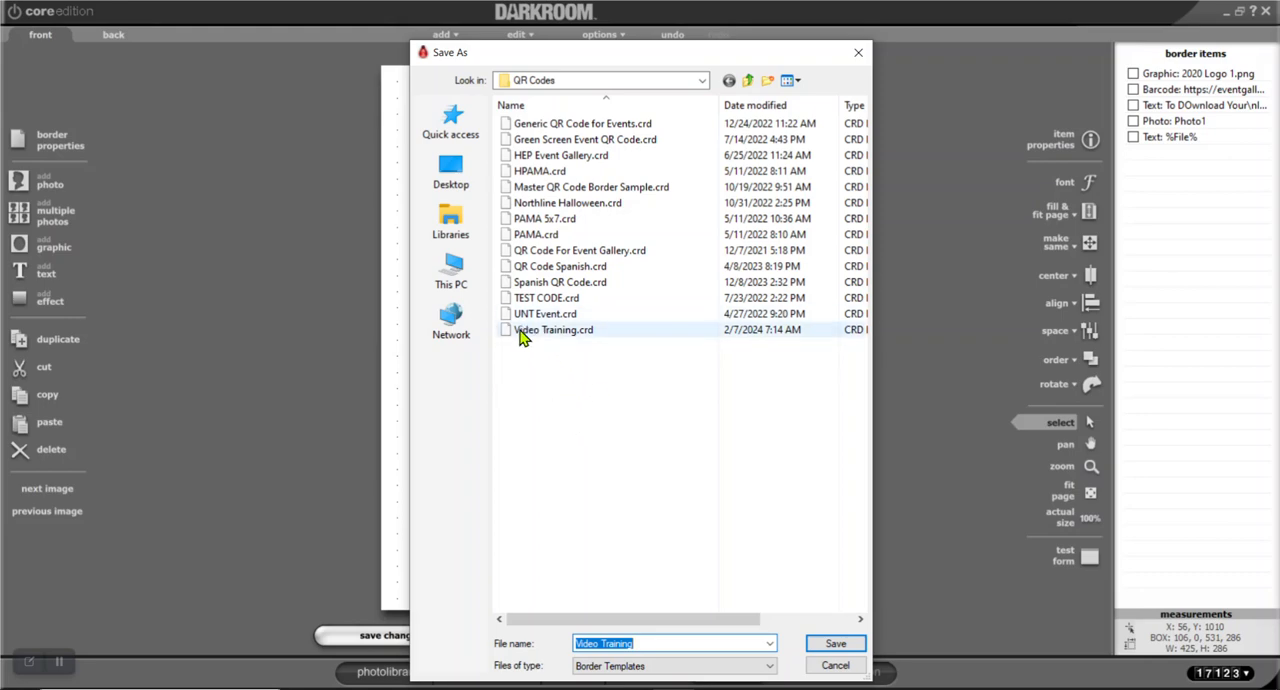
left_click(451, 267)
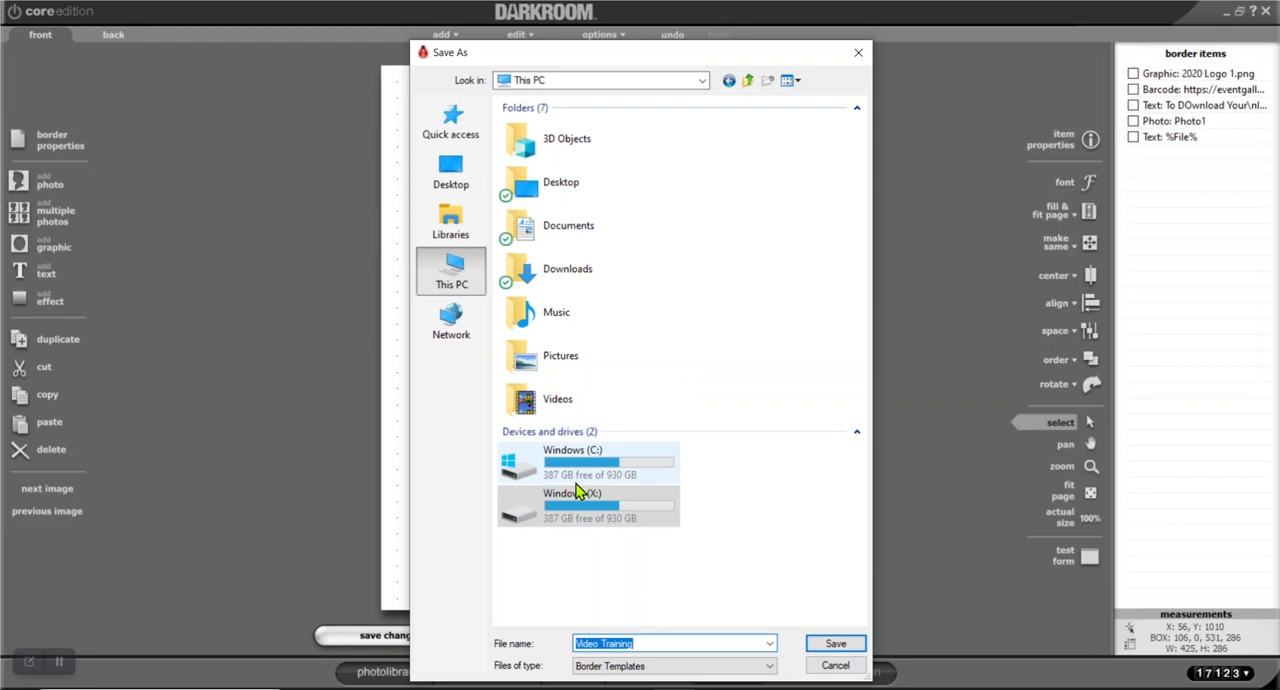
left_click(580, 515)
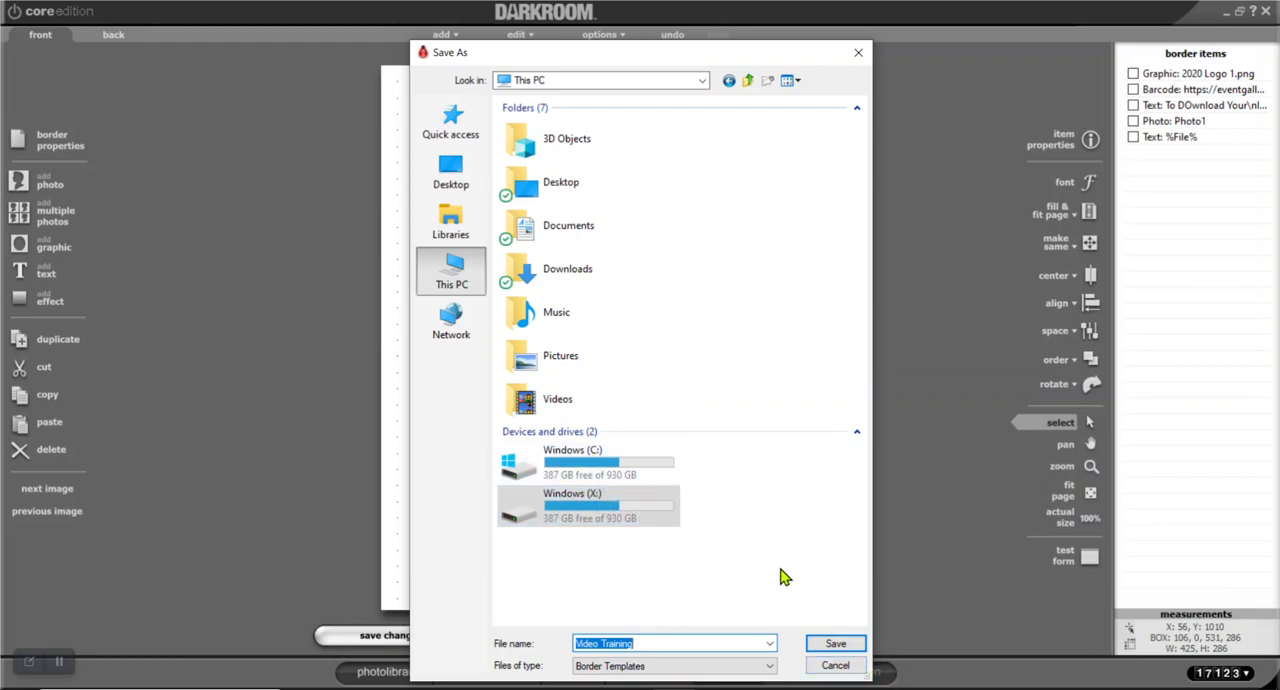
left_click(848, 665)
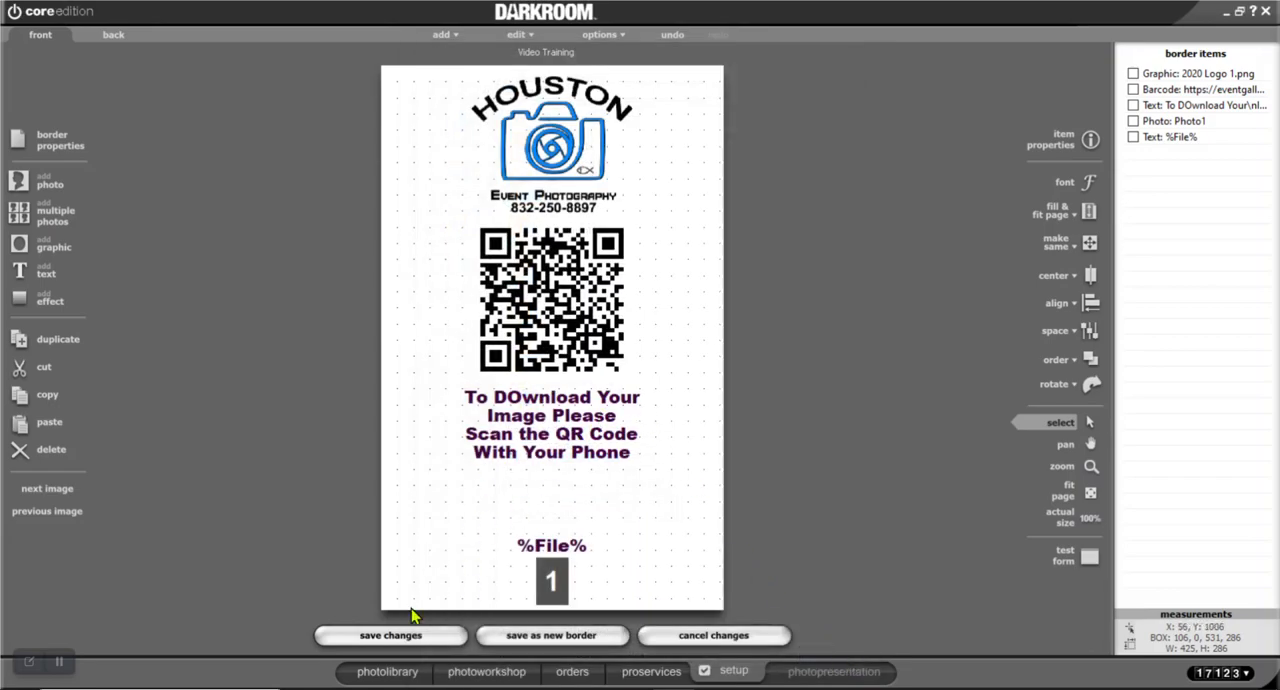
Save the border as Video Training in the QR Codes folder under Templates on drive X:, overwriting the existing file
left_click(413, 641)
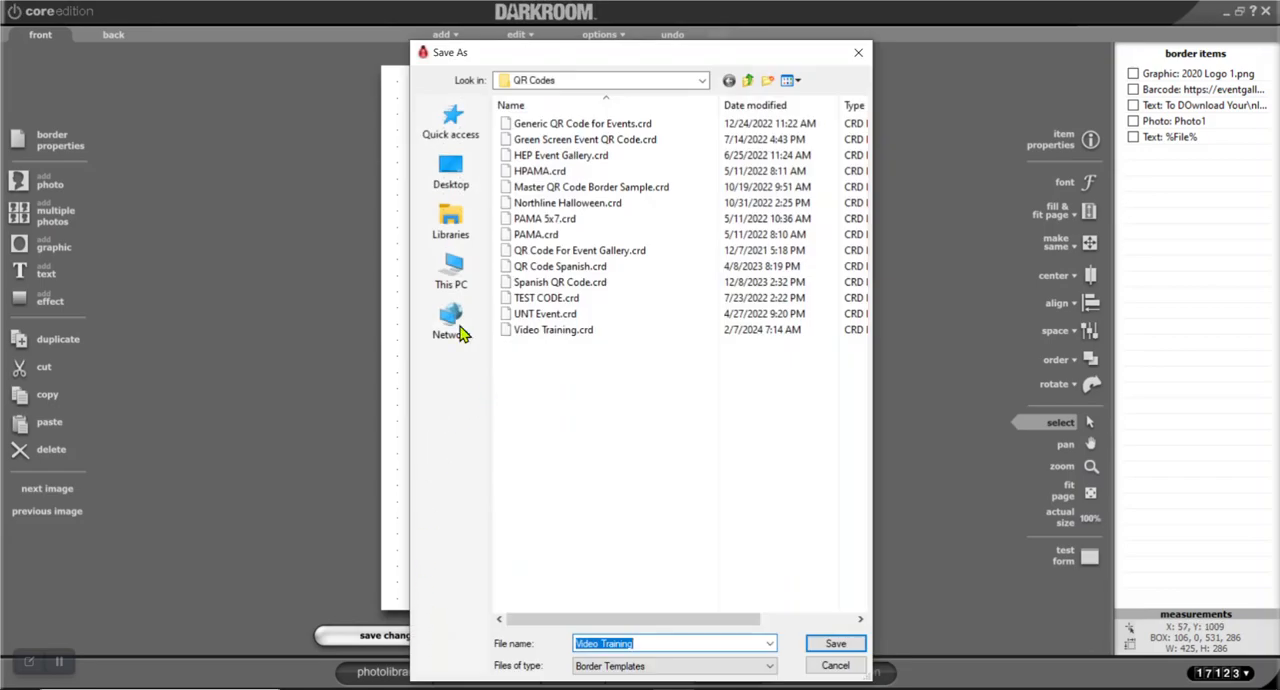
left_click(749, 80)
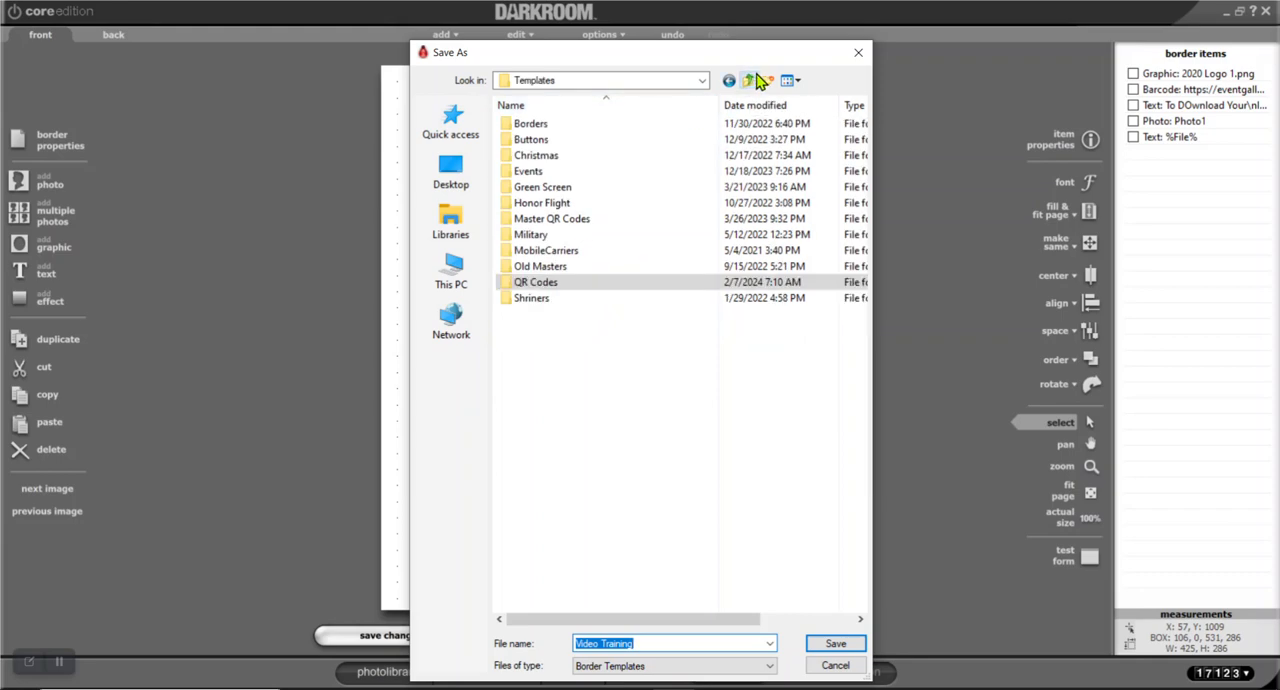
left_click(749, 80)
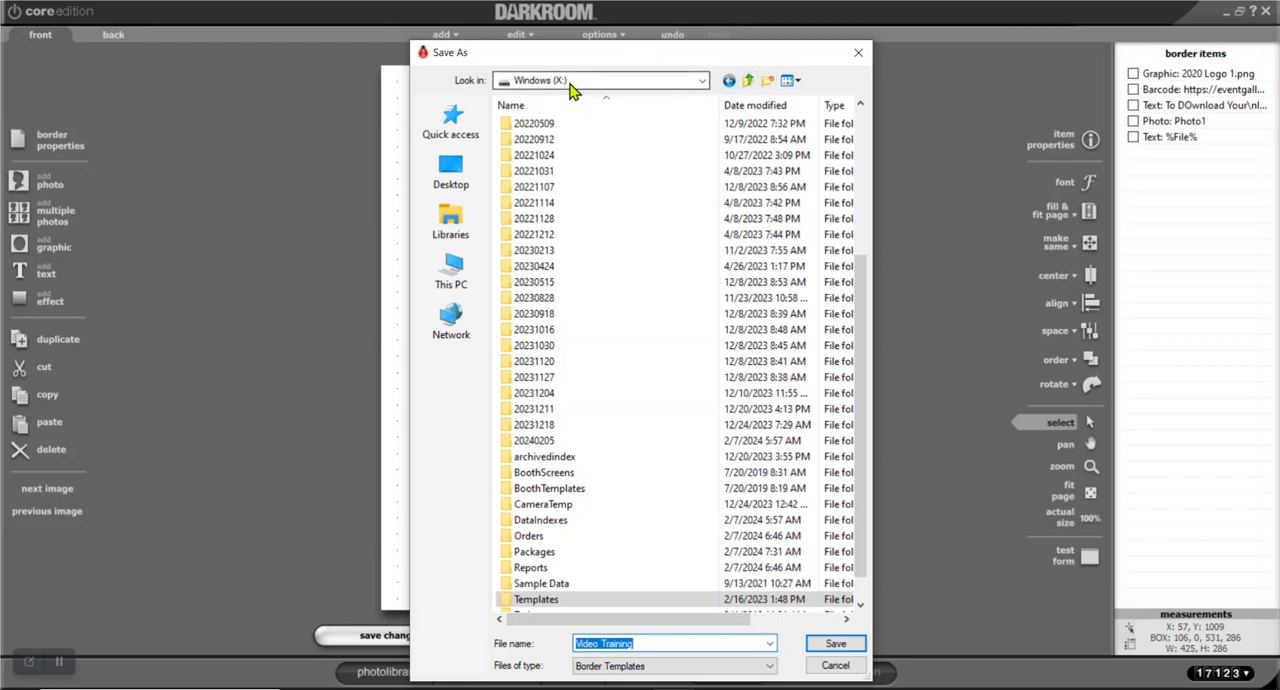
double_click(512, 601)
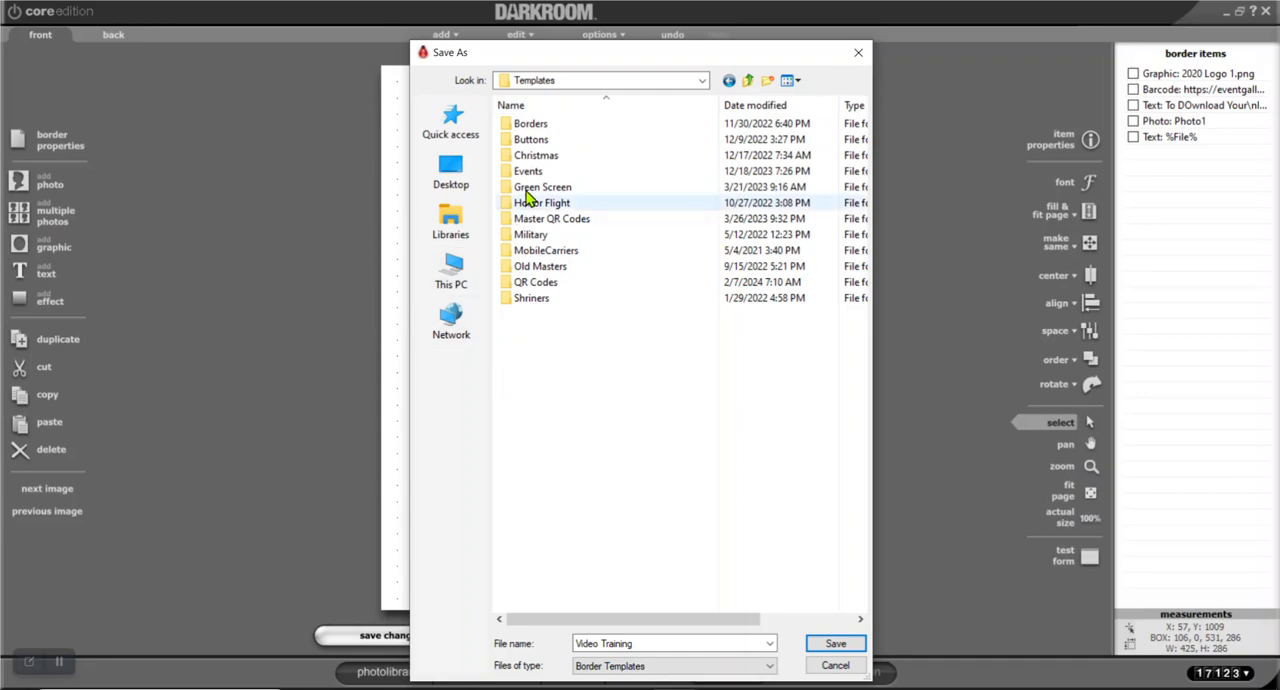
double_click(535, 284)
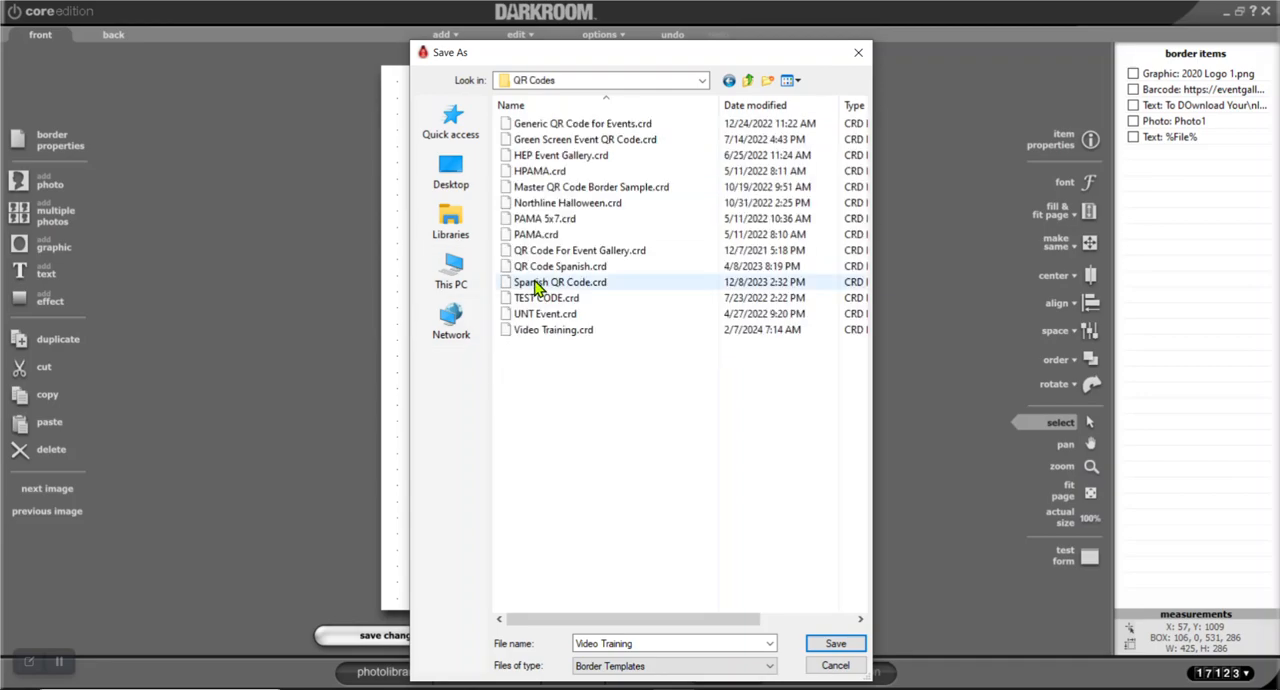
left_click(833, 645)
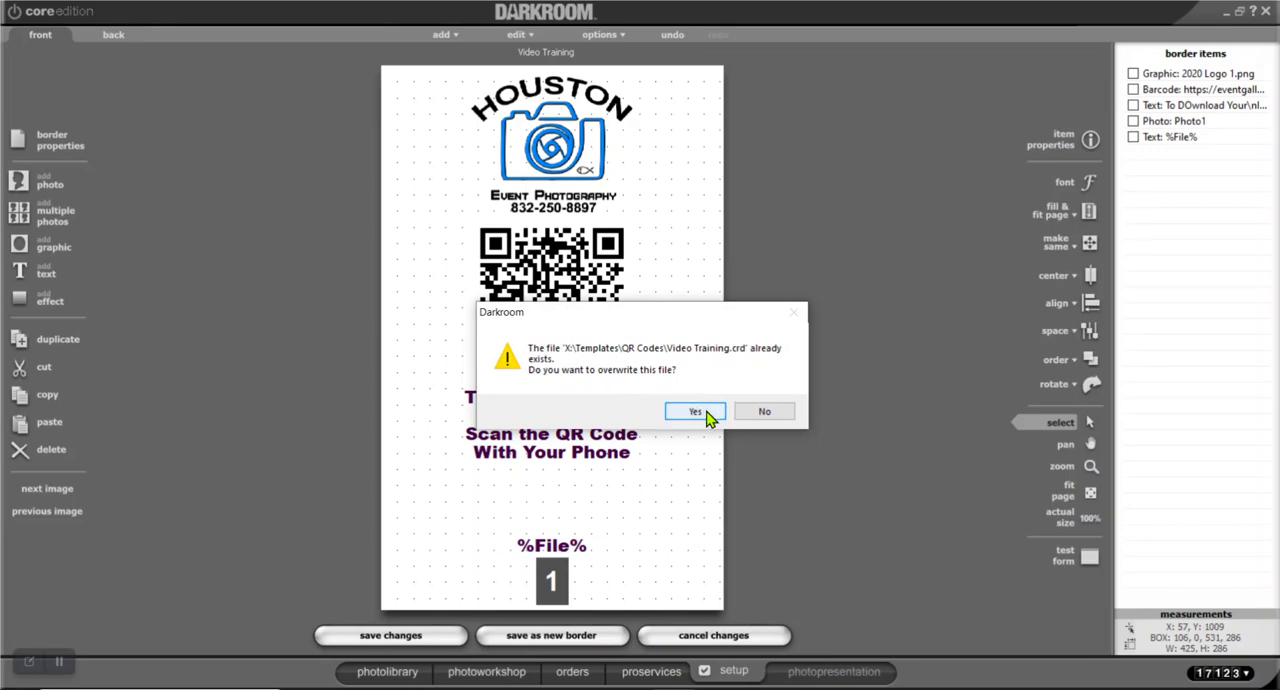
left_click(695, 411)
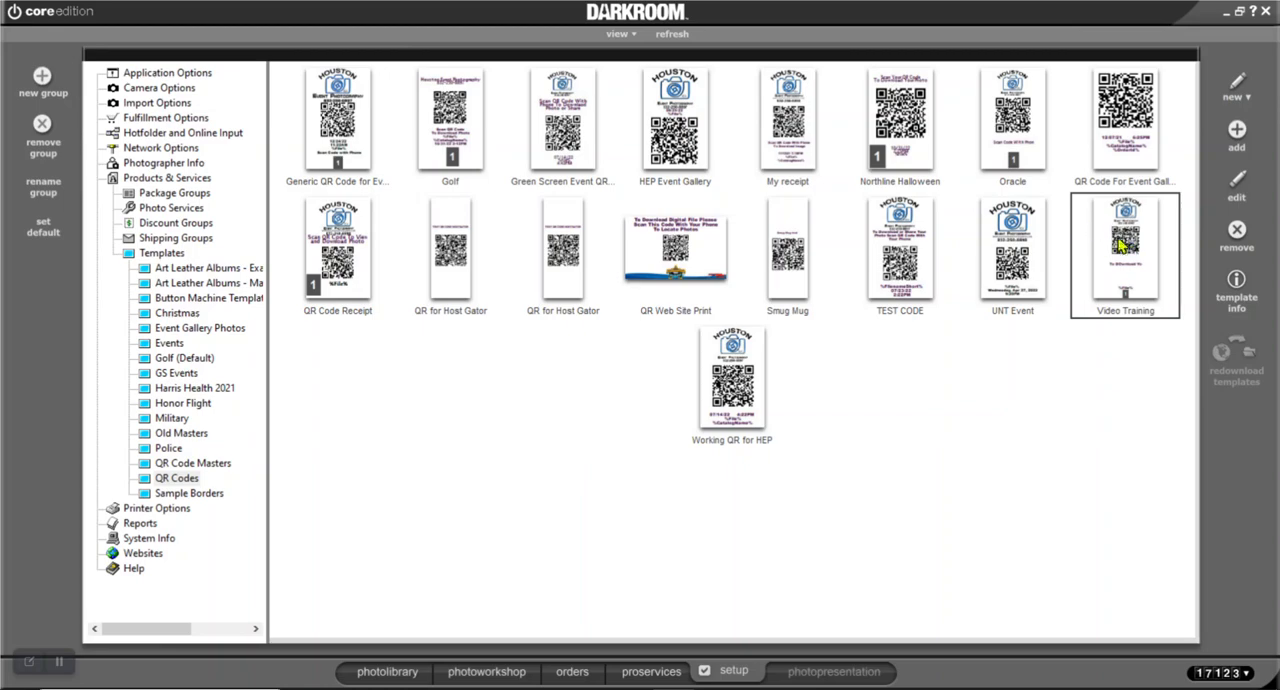
Open the Test event catalog in the photo library
left_click(491, 672)
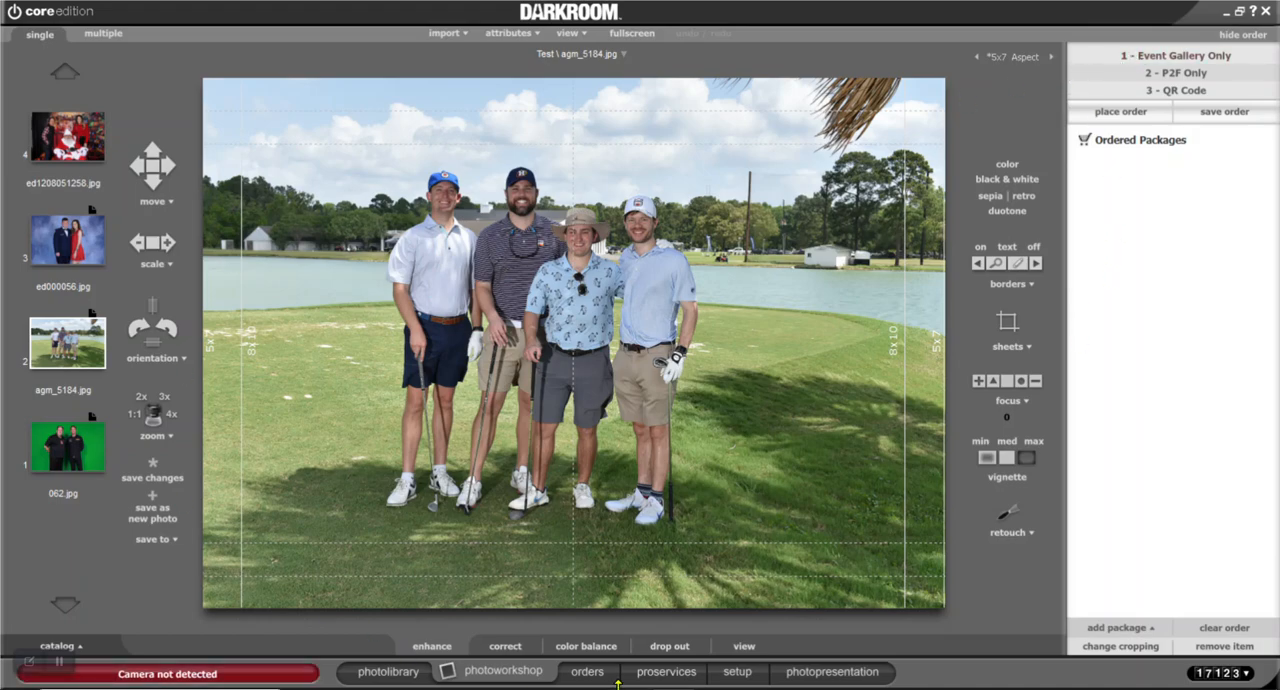
left_click(392, 674)
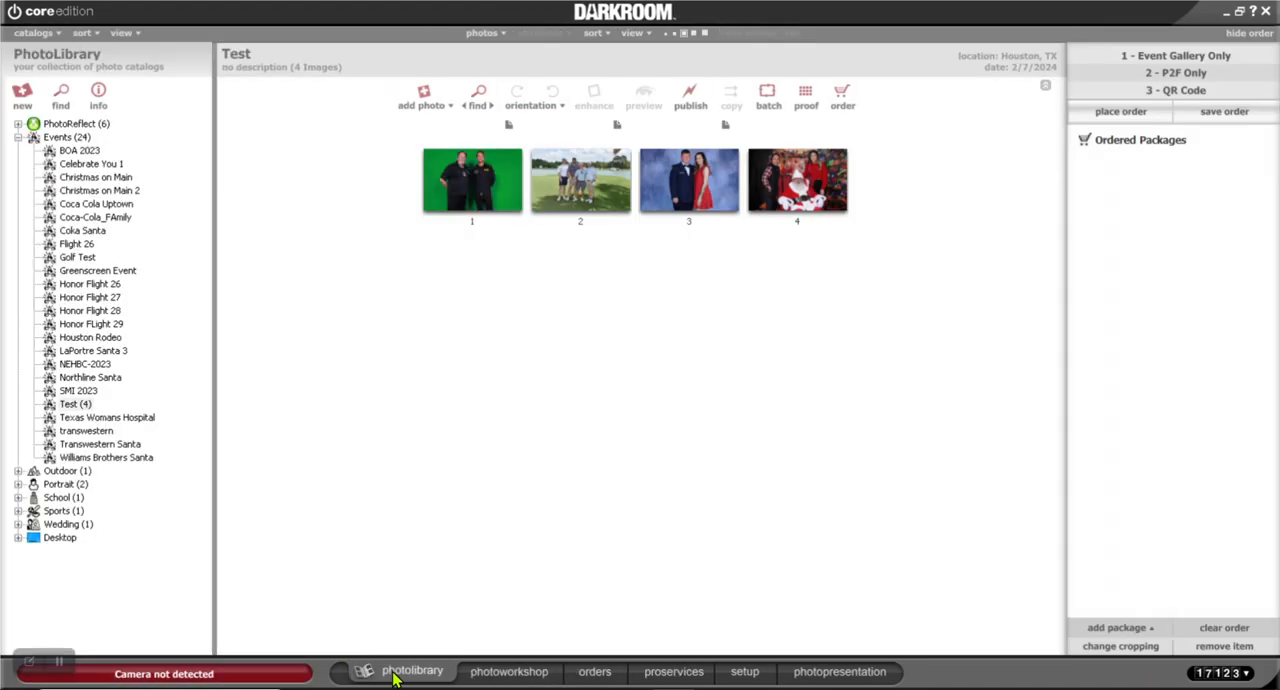
left_click(72, 405)
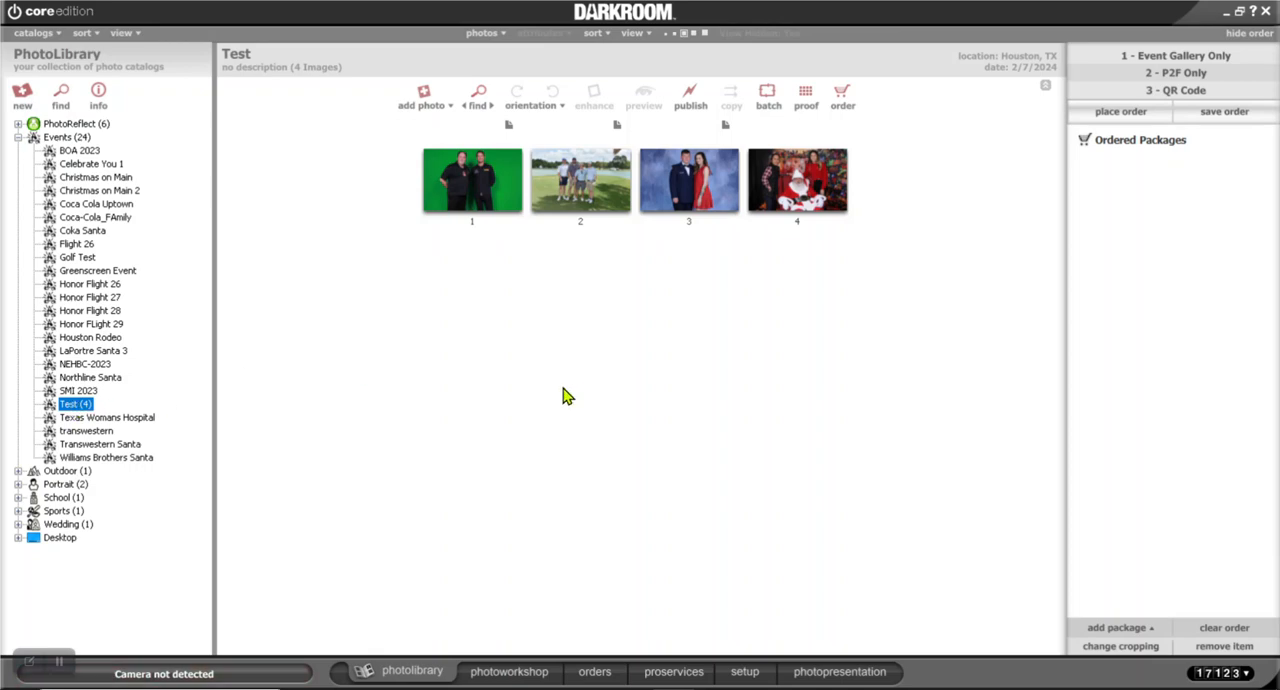
Make the Test package group the default package group in the setup
left_click(740, 672)
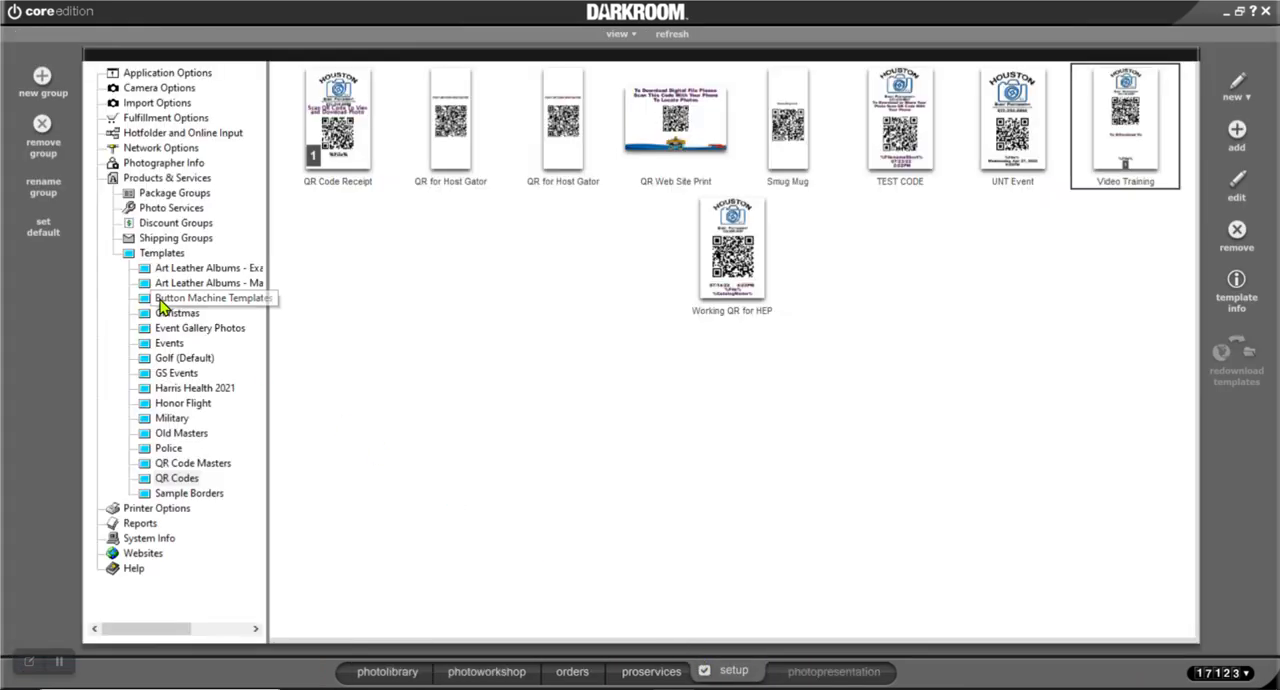
left_click(150, 254)
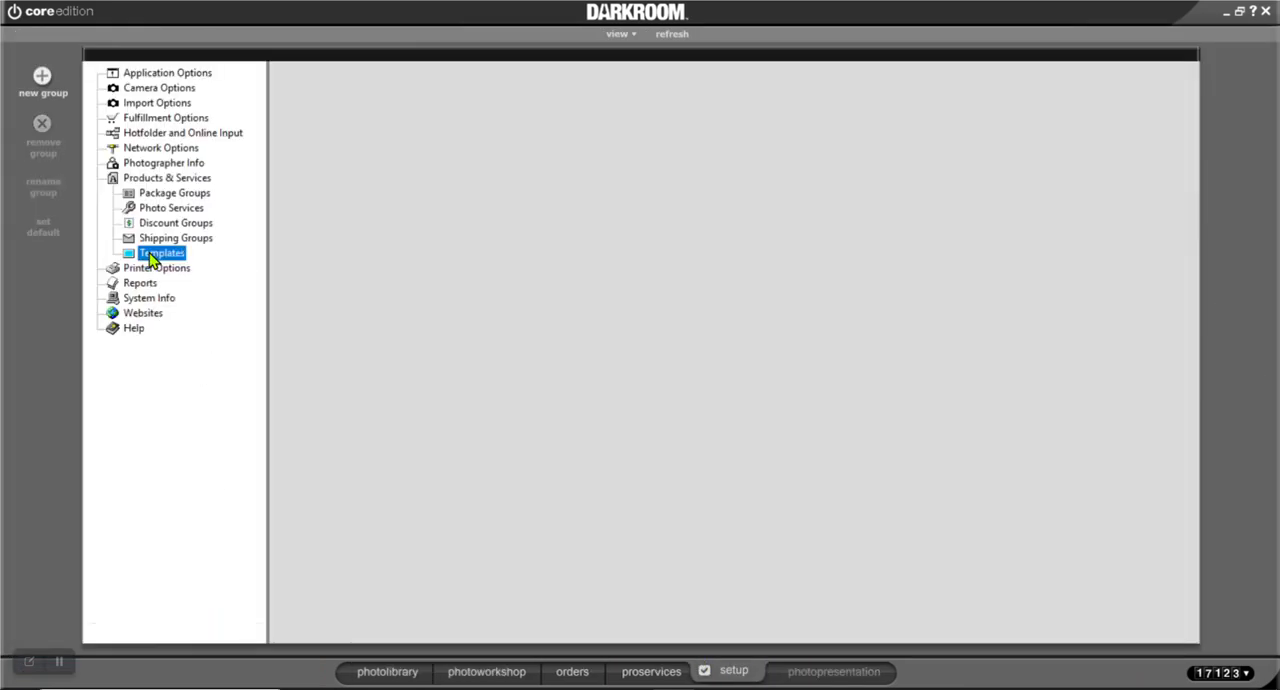
left_click(167, 195)
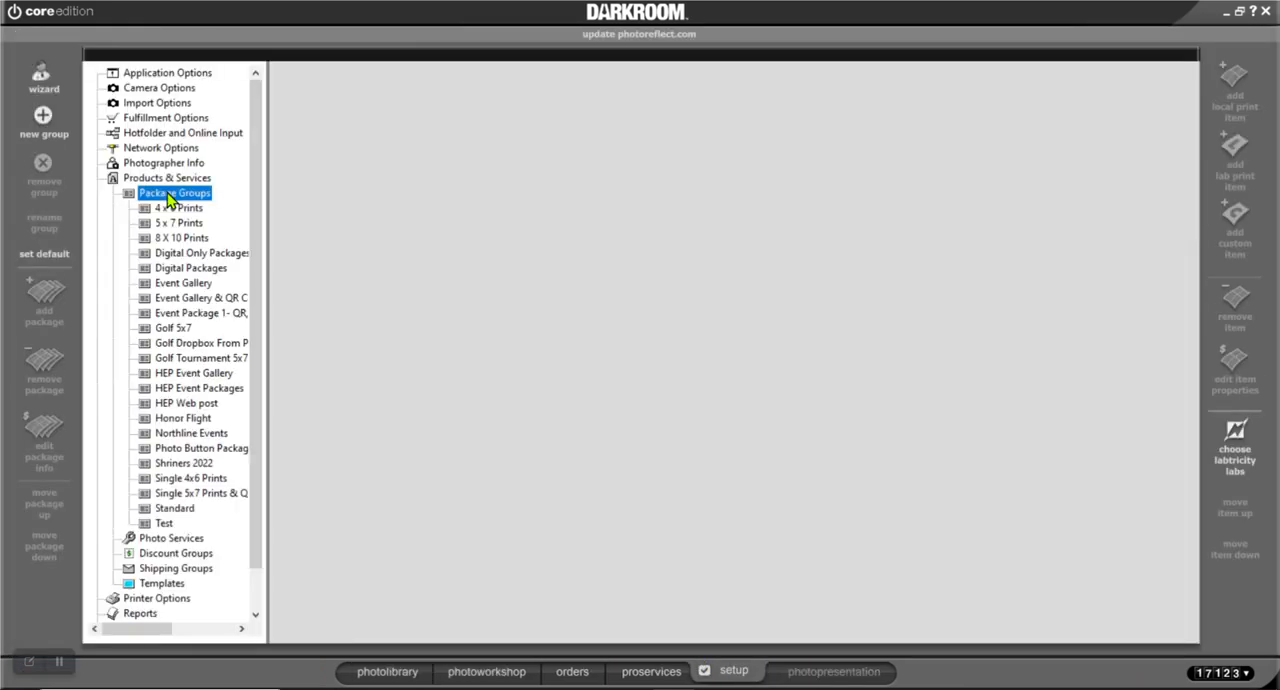
left_click(163, 525)
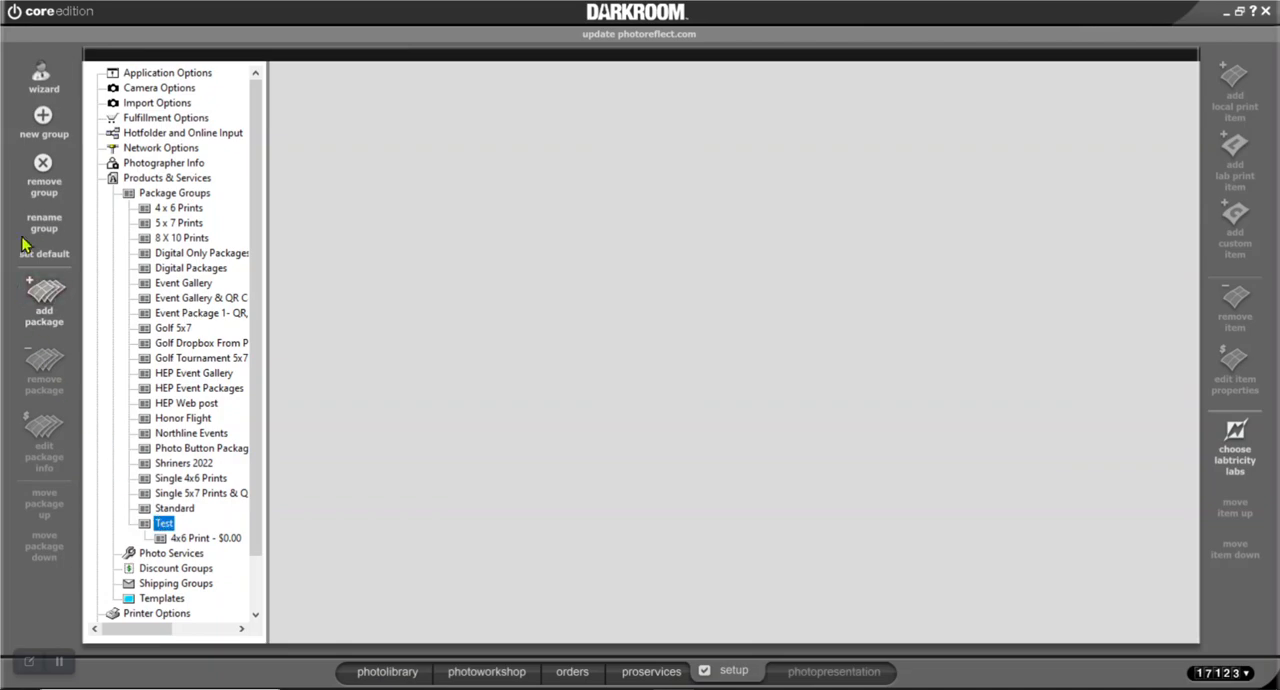
left_click(47, 254)
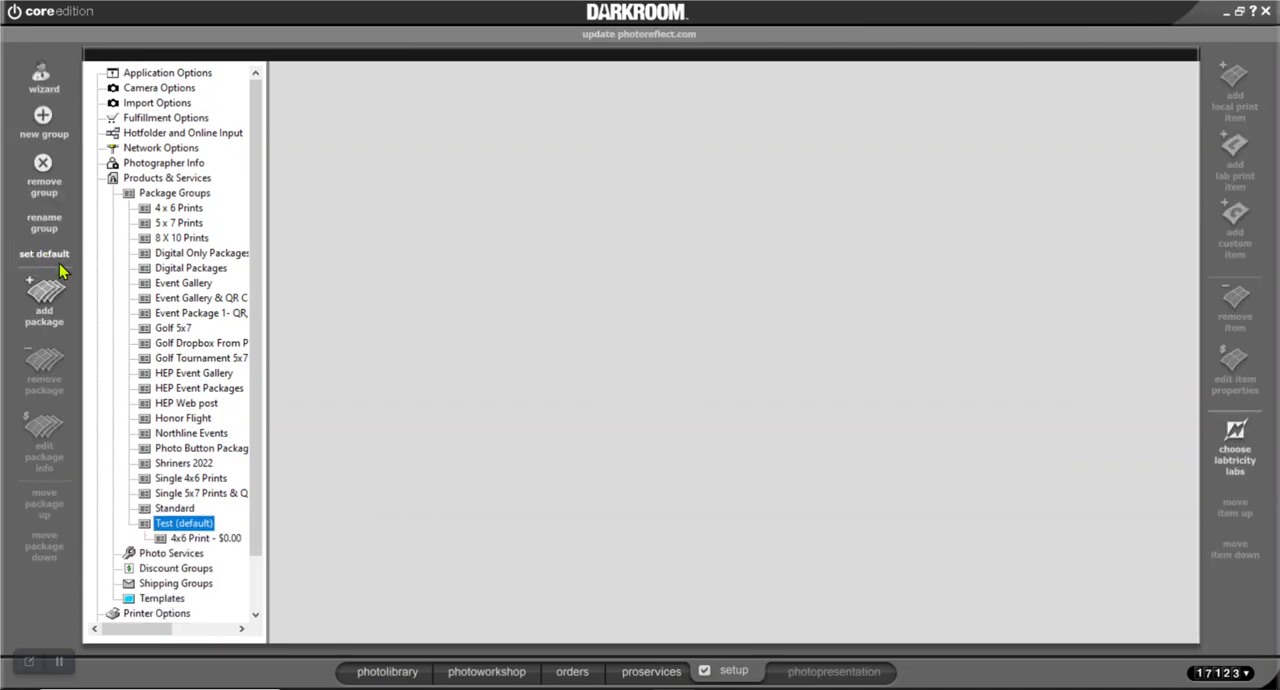
Order one copy of the 4x6 Print package for photo agm_5184.jpg and clear the entire order again
left_click(489, 674)
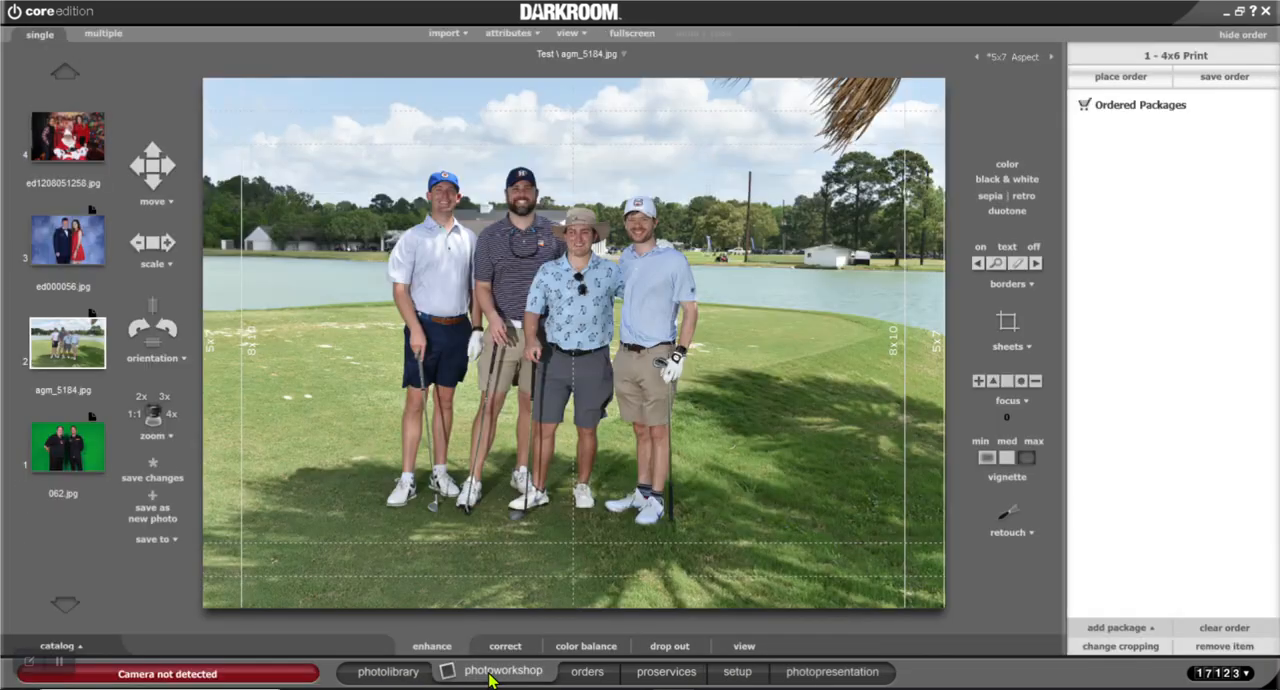
left_click(1157, 62)
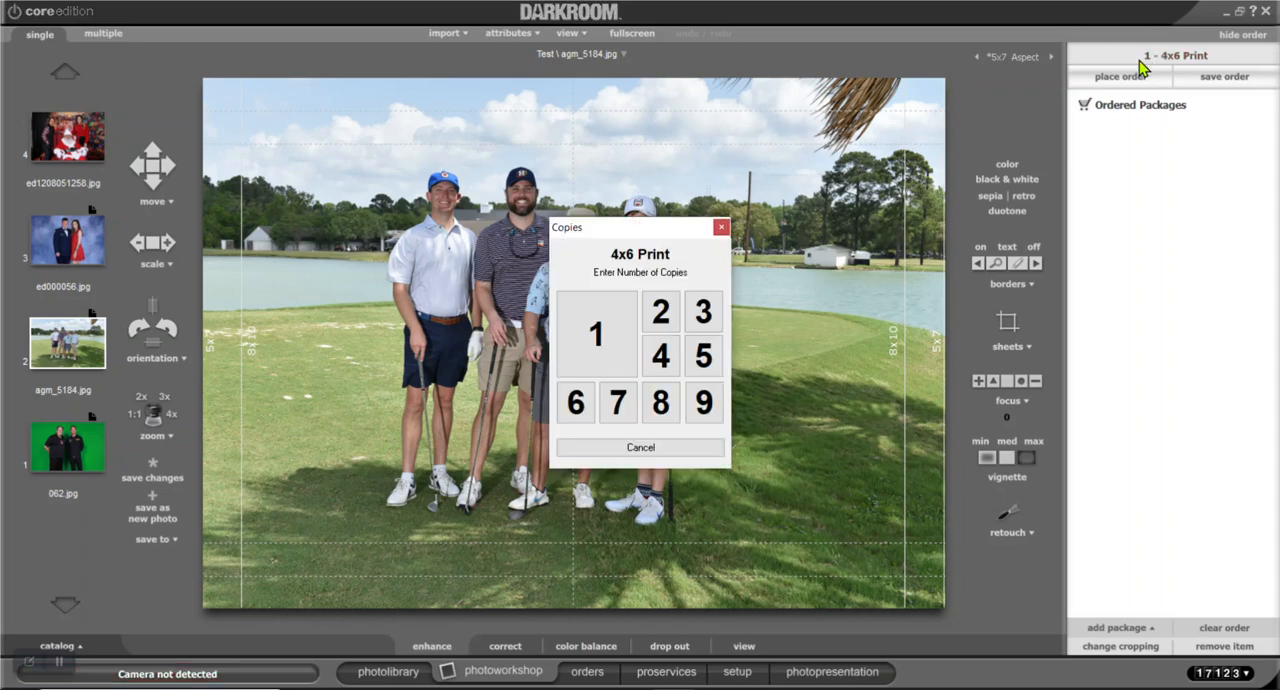
left_click(606, 316)
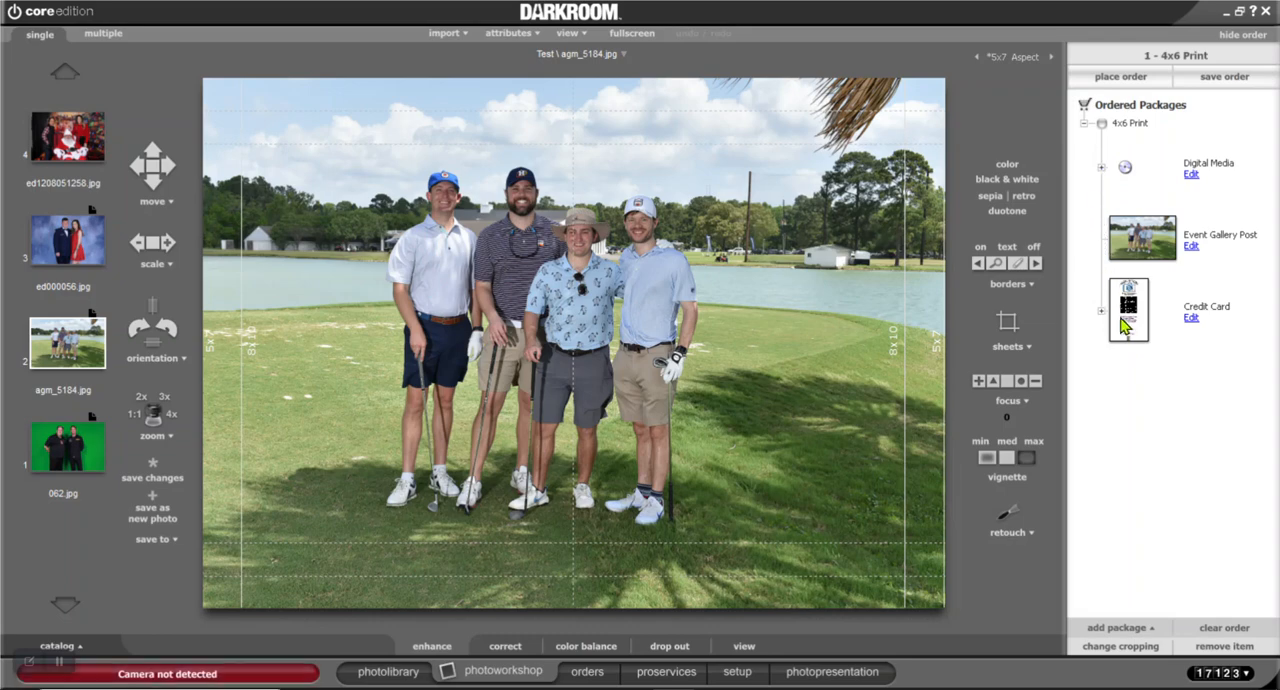
left_click(1222, 628)
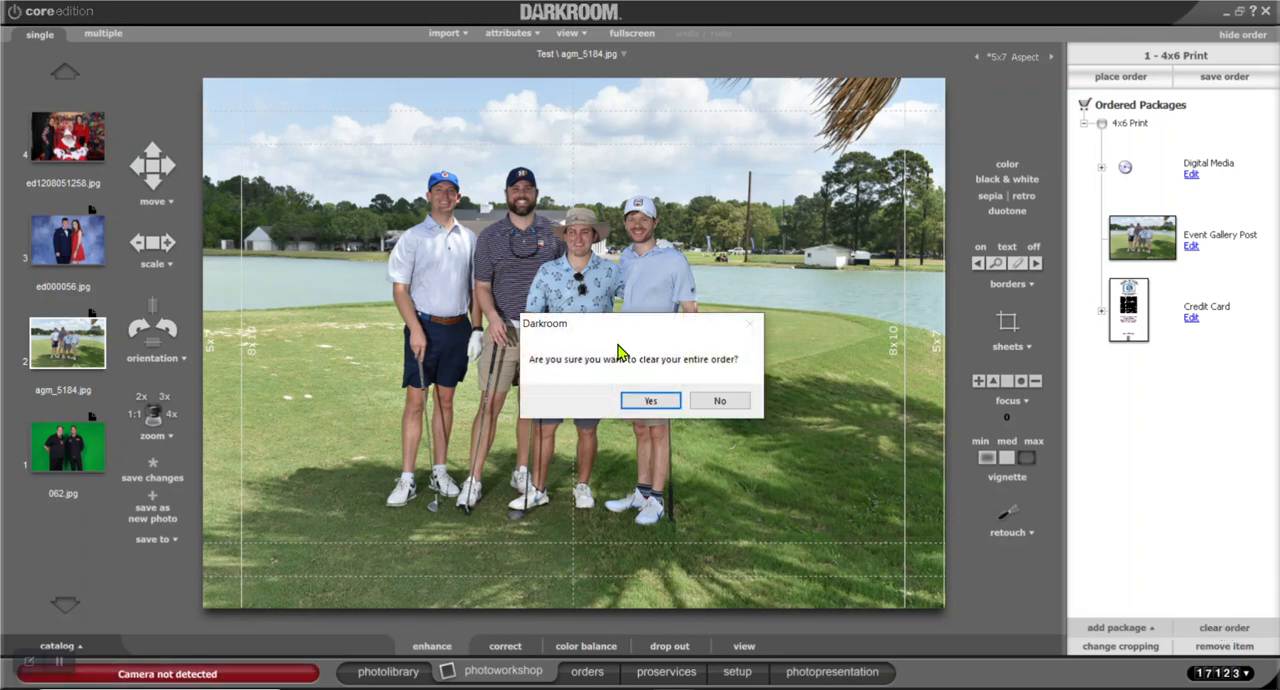
left_click(651, 400)
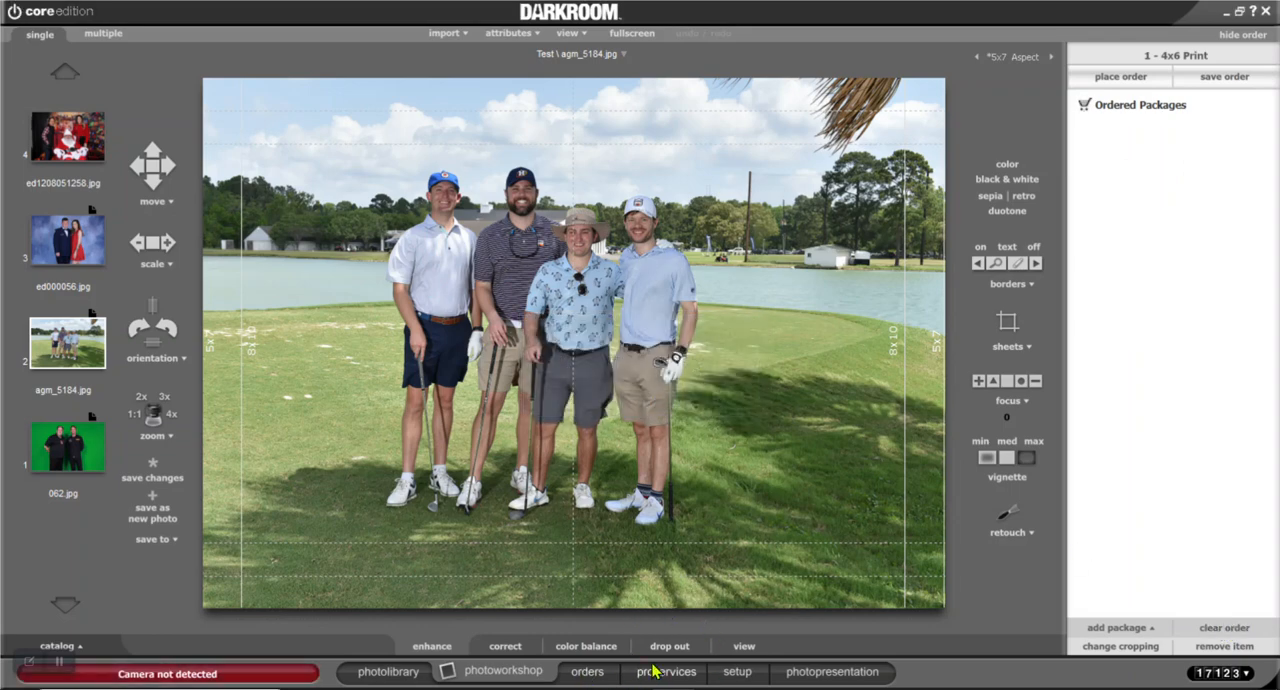
Delete the Credit Card item with the Video Training template from the 4x6 Print package in the Test group
left_click(735, 673)
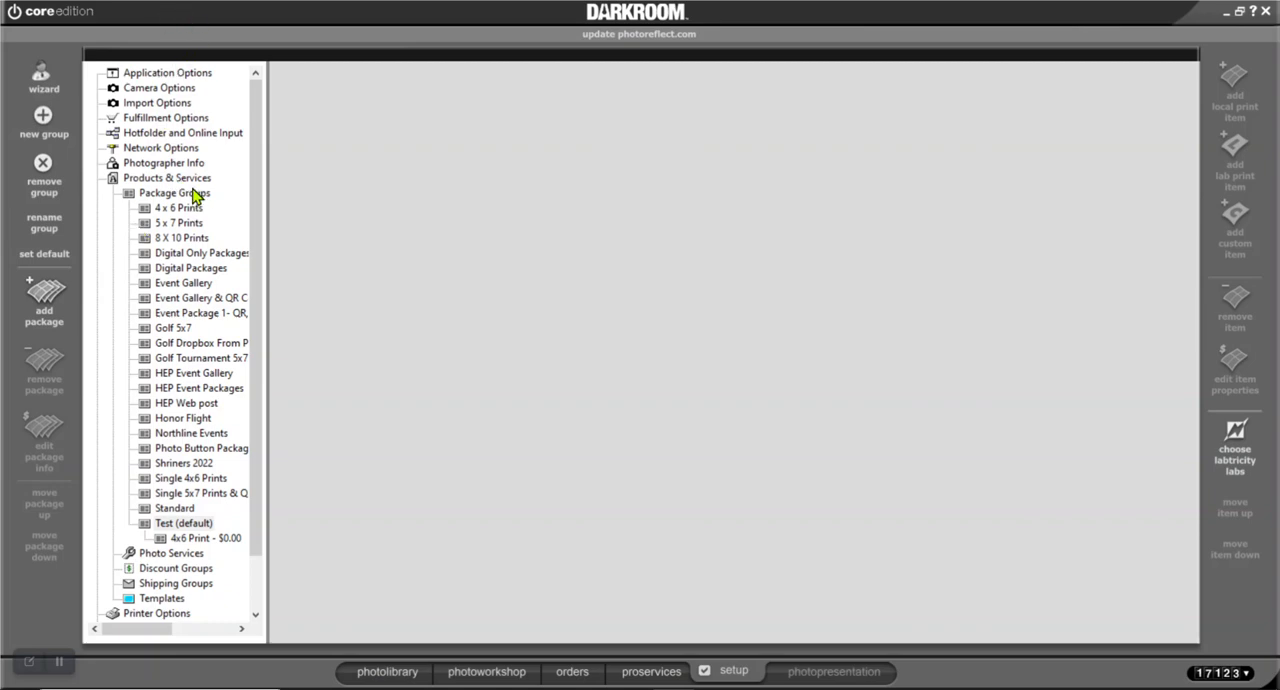
left_click(189, 539)
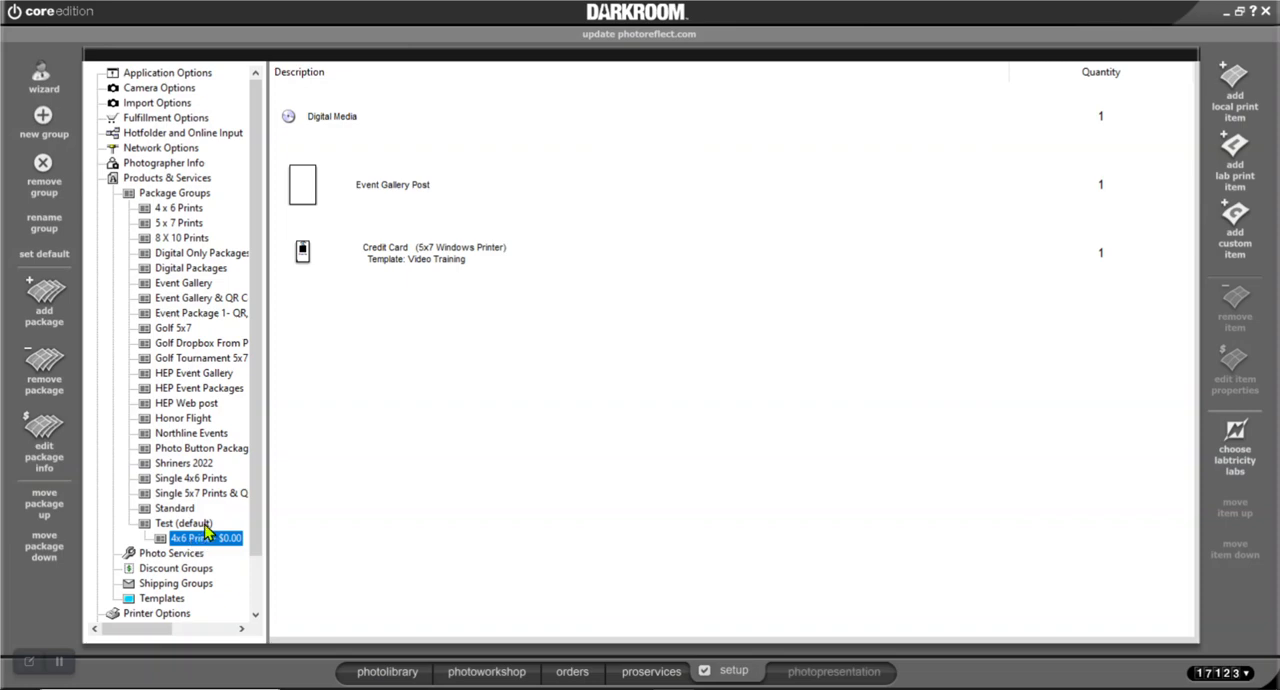
left_click(422, 262)
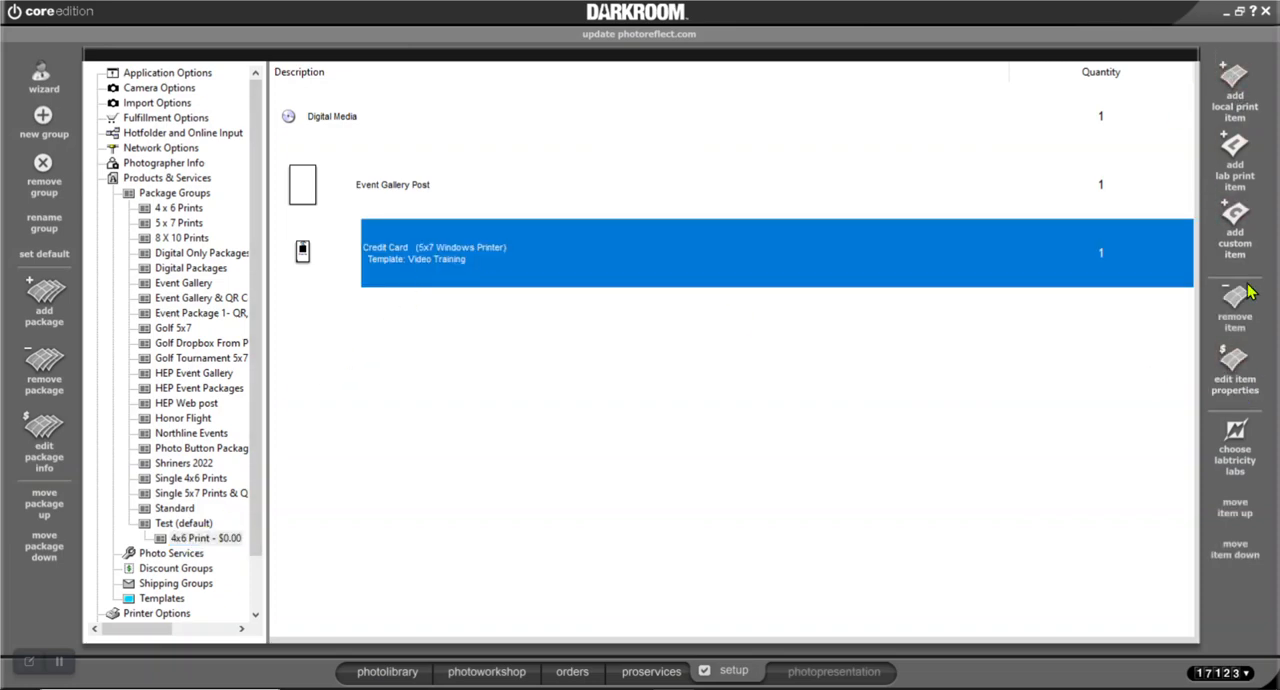
left_click(1236, 313)
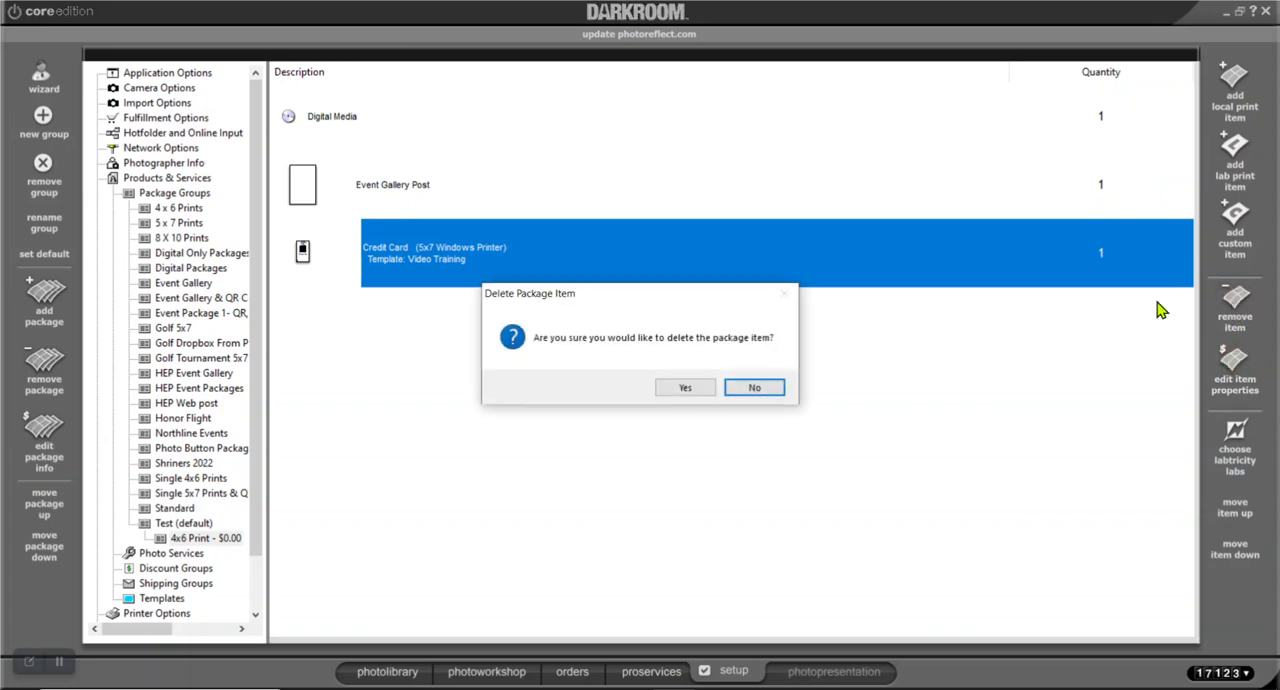
left_click(684, 387)
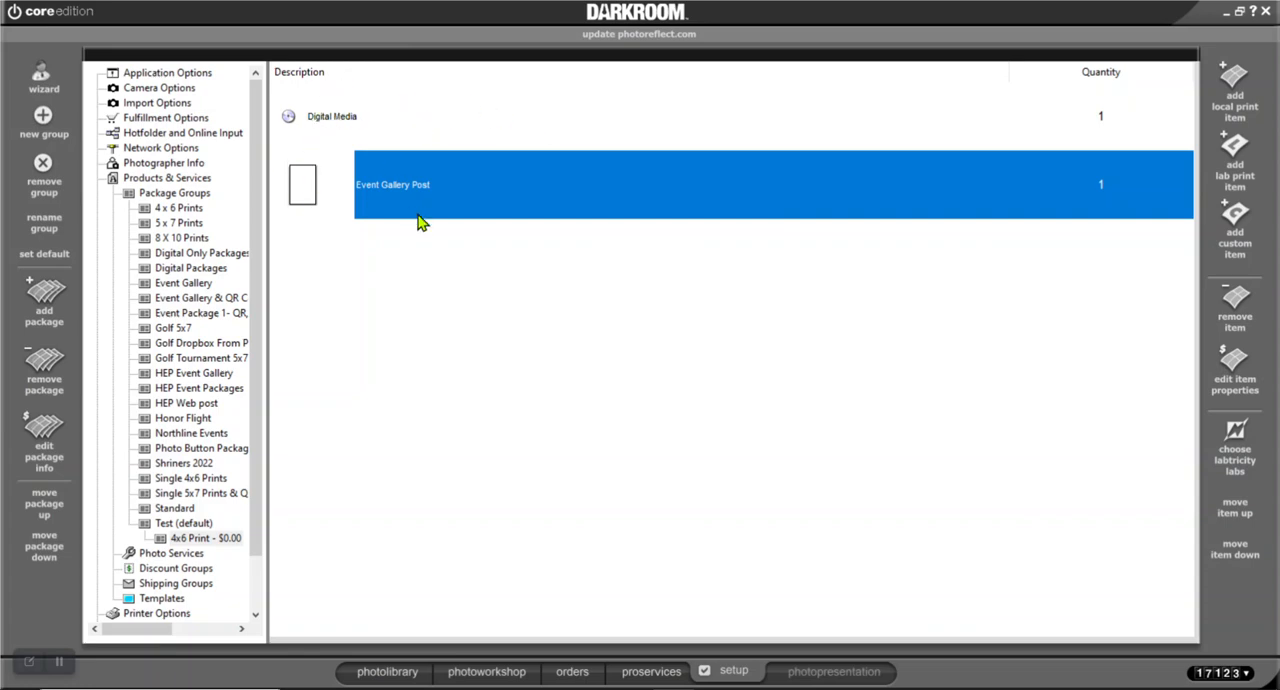
Examine the print sizes and digital items that can be added to the package, and leave without adding any
left_click(1236, 90)
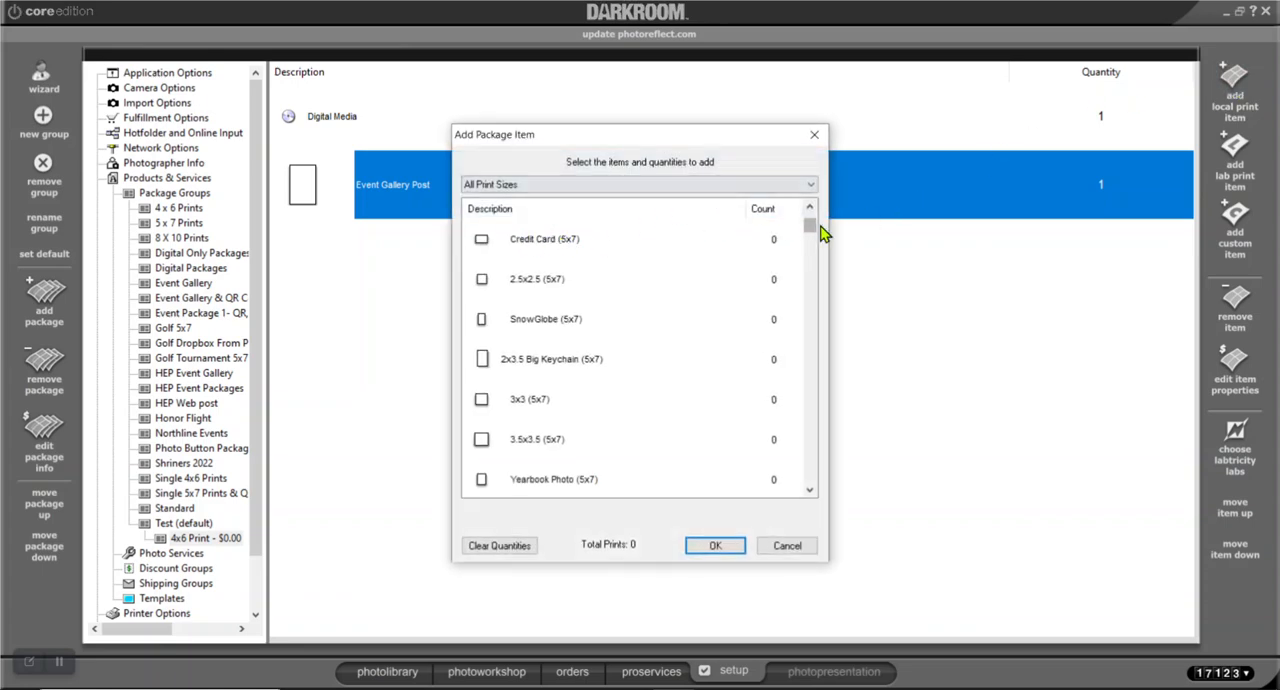
scroll(816, 222, "up", 3)
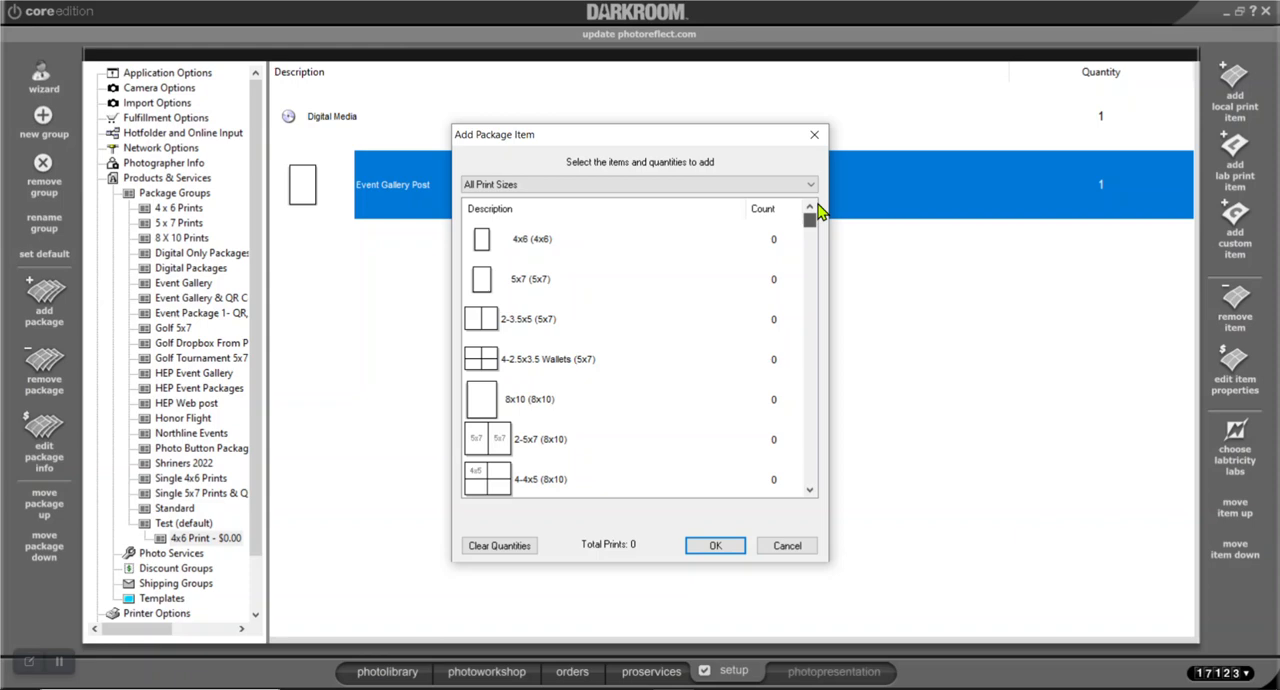
left_click_drag(810, 221, 837, 484)
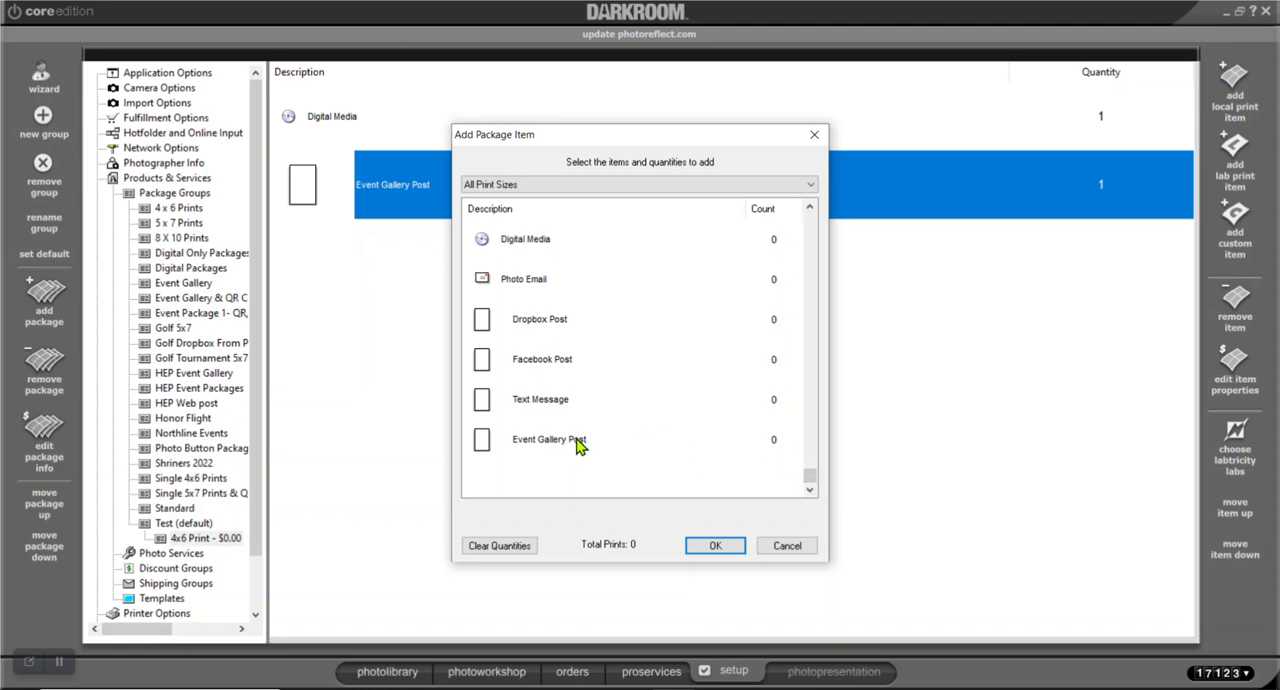
left_click_drag(810, 480, 791, 206)
scroll(616, 334, "down", 2)
scroll(620, 327, "down", 8)
scroll(620, 327, "down", 8)
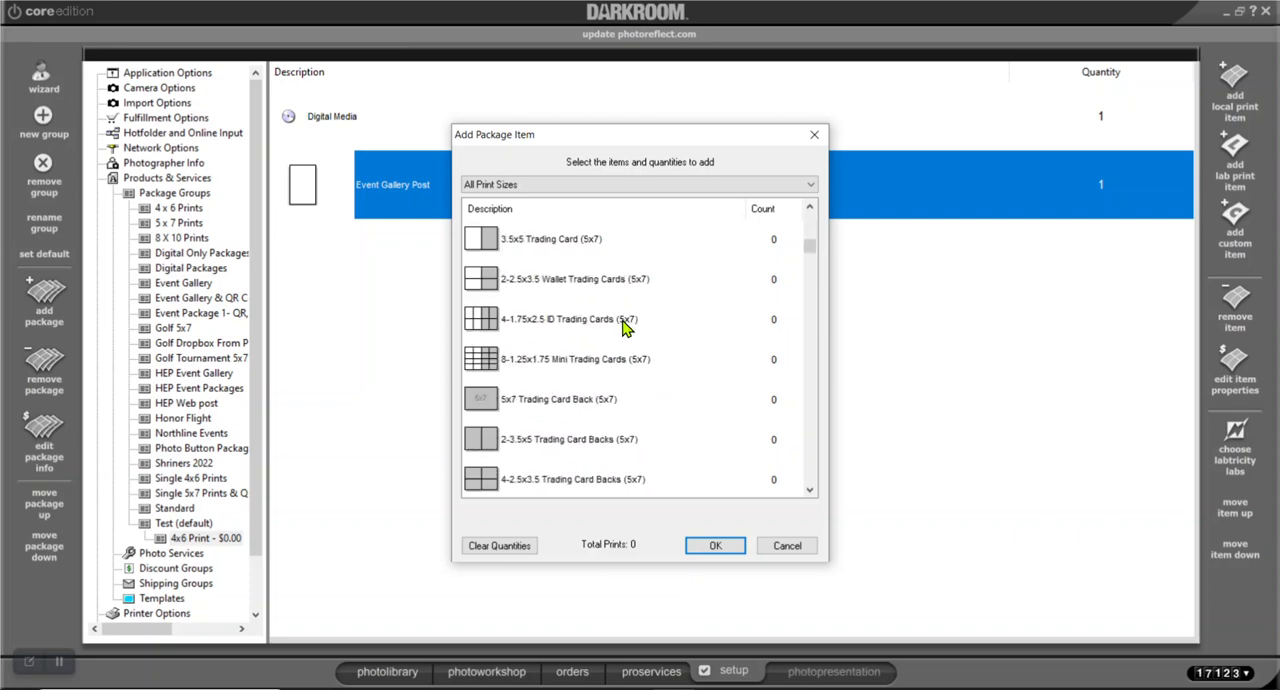
scroll(622, 327, "down", 6)
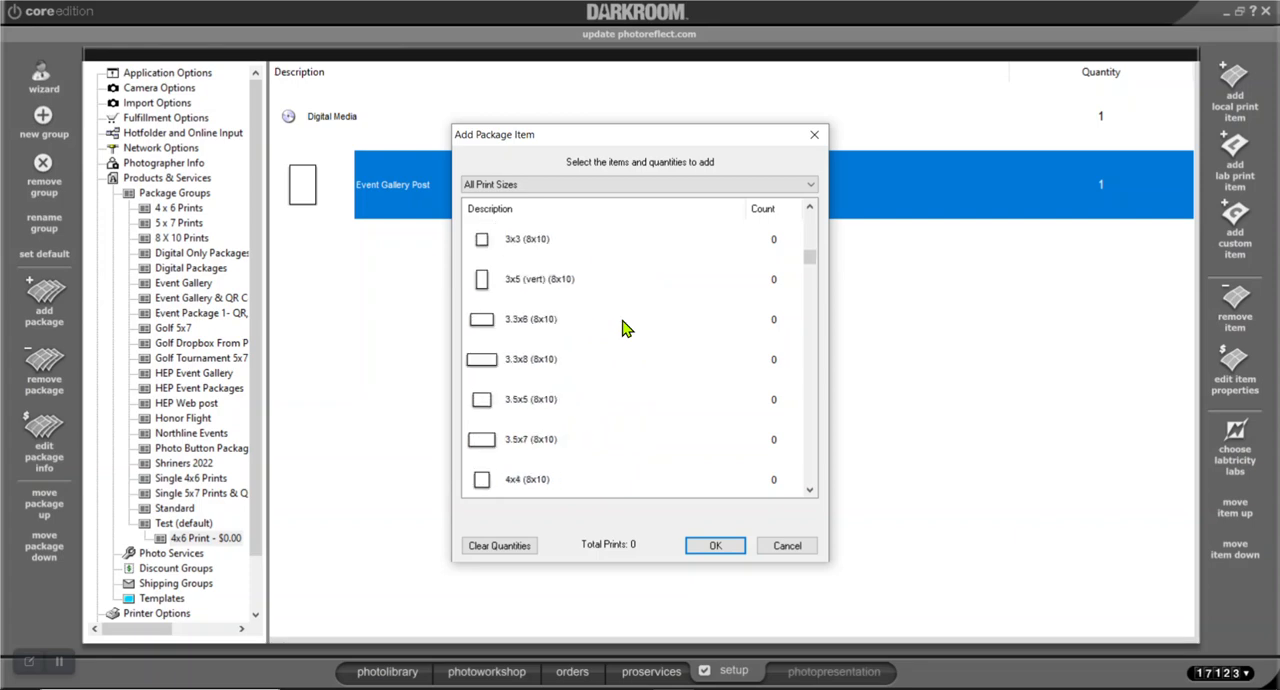
scroll(622, 327, "down", 8)
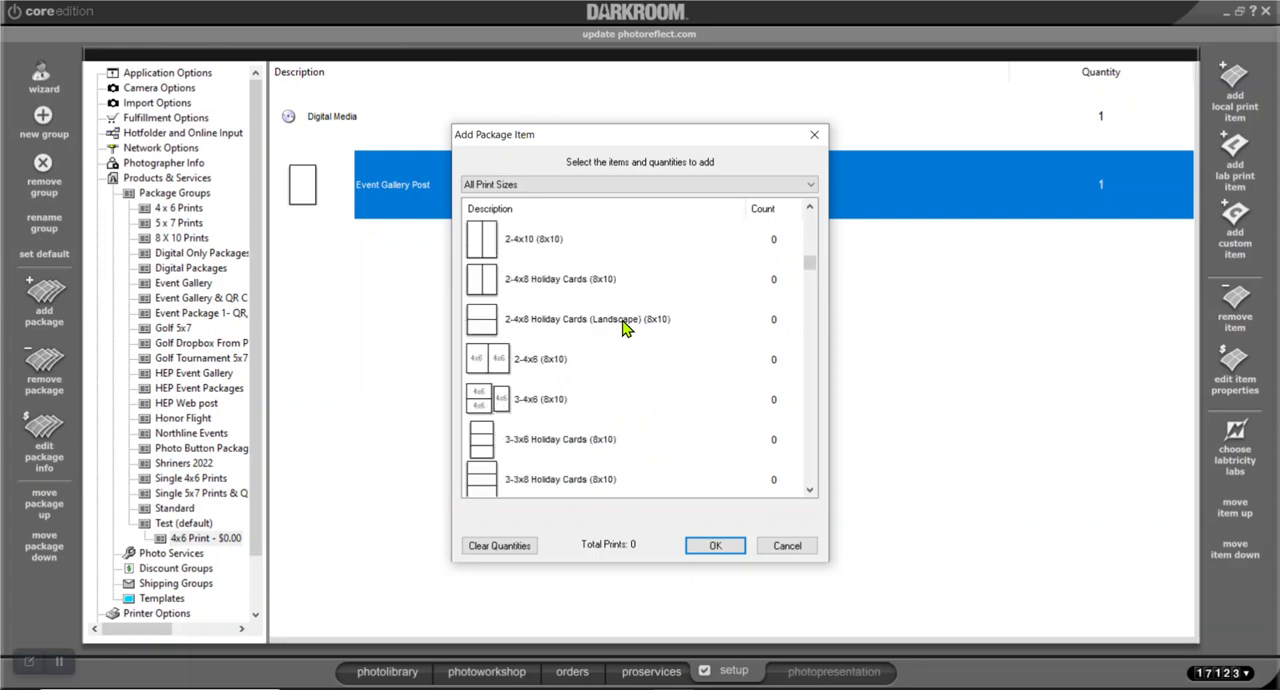
scroll(622, 327, "down", 8)
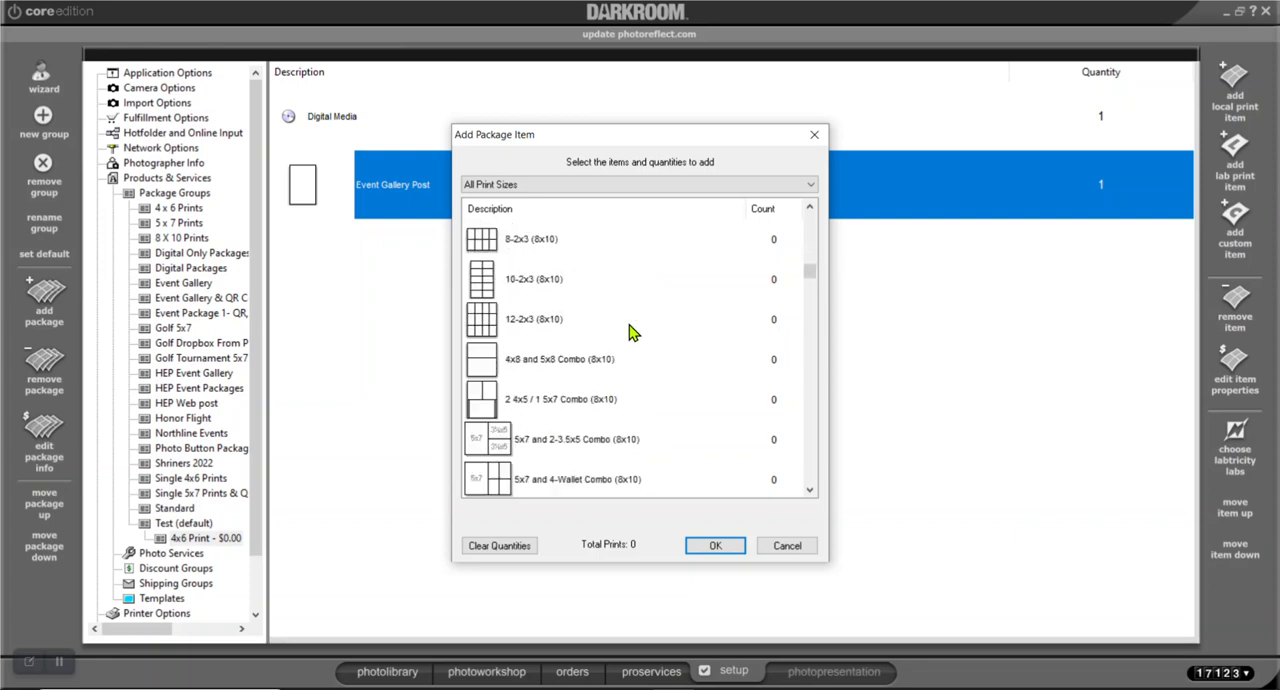
scroll(629, 334, "down", 6)
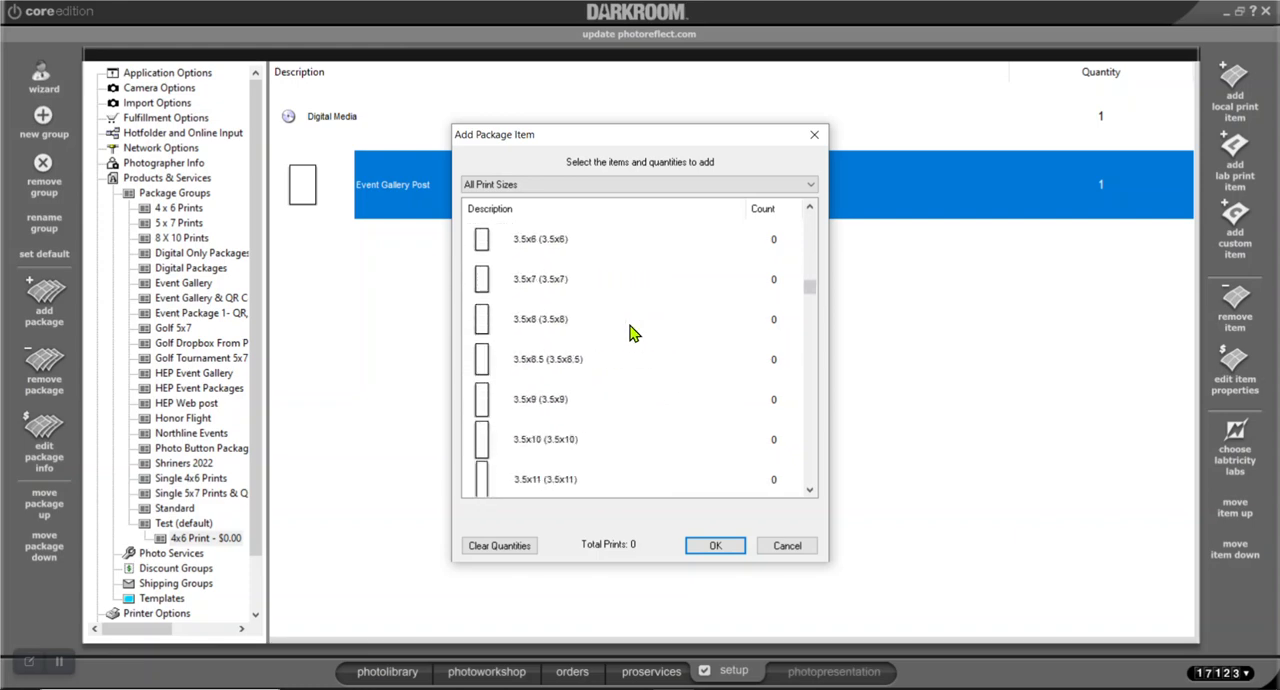
left_click_drag(811, 286, 811, 209)
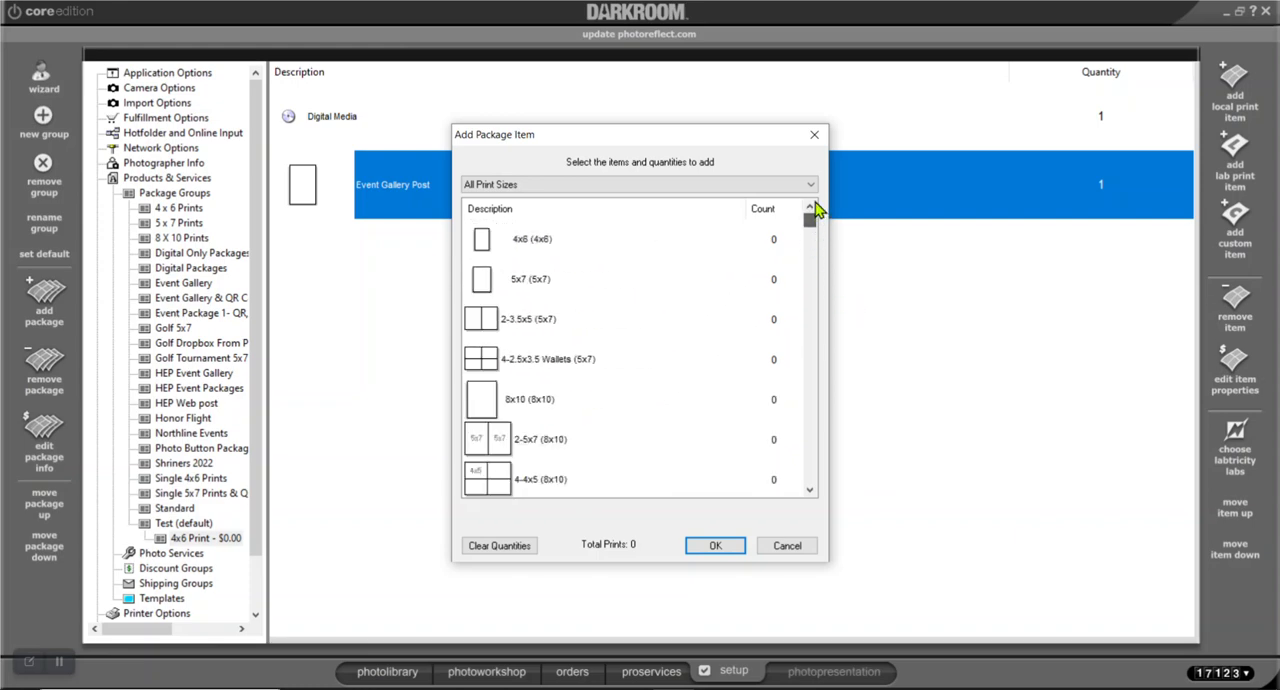
left_click(797, 546)
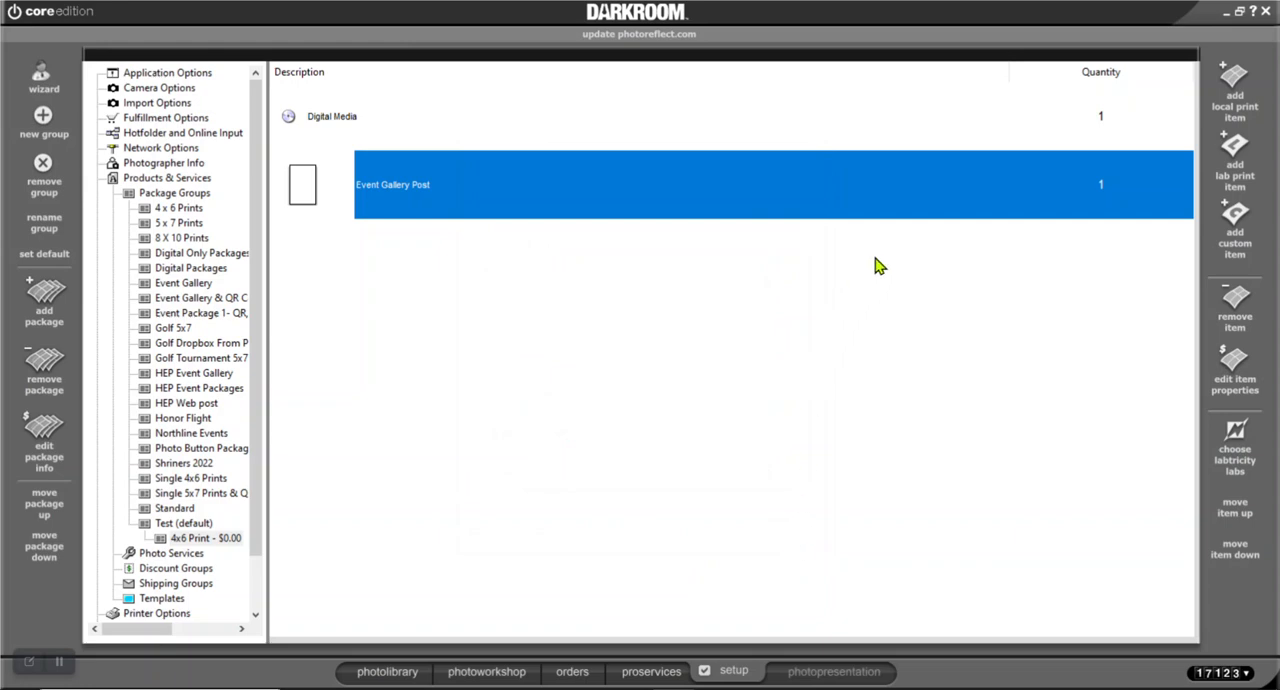
Add one Credit Card (5x7) local print item to the 4x6 Print package
left_click(1240, 87)
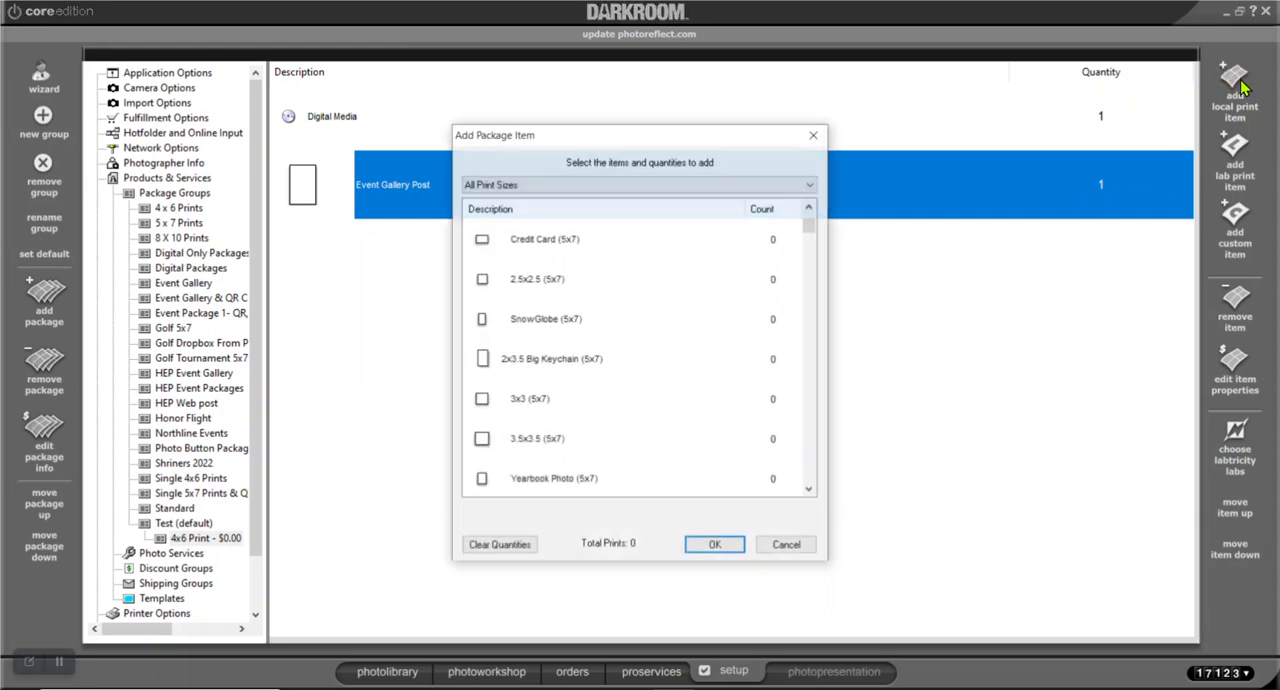
left_click(539, 250)
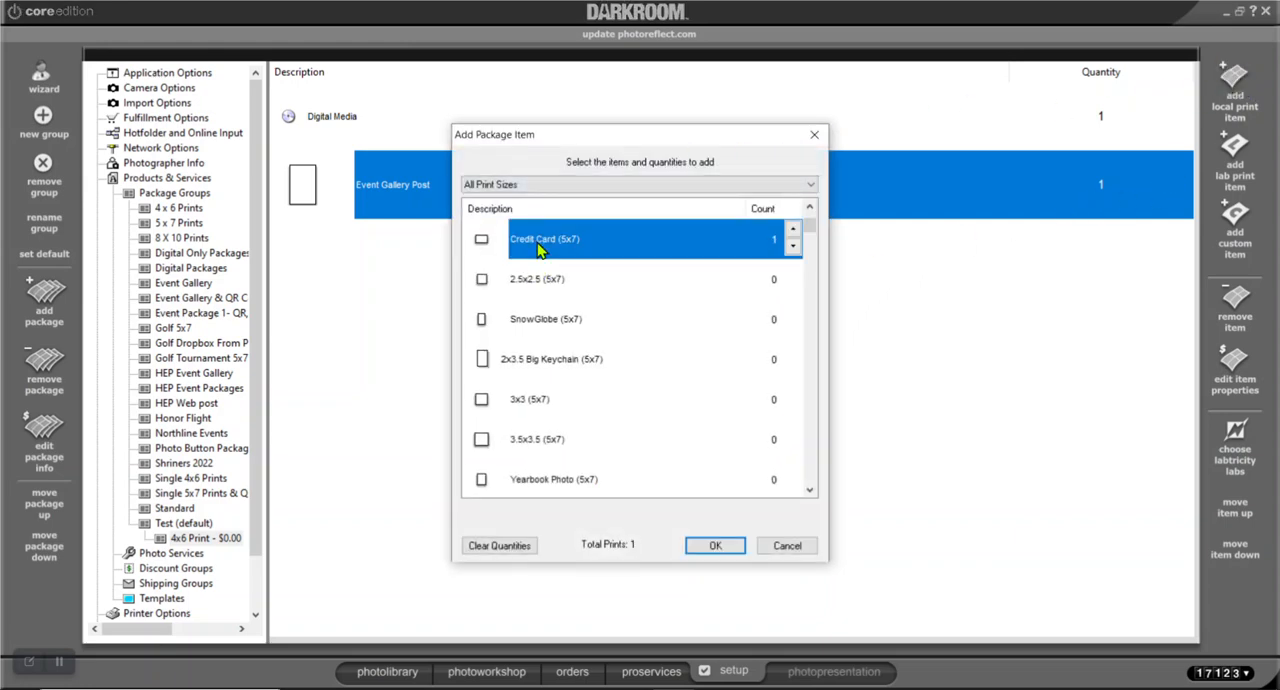
left_click(716, 546)
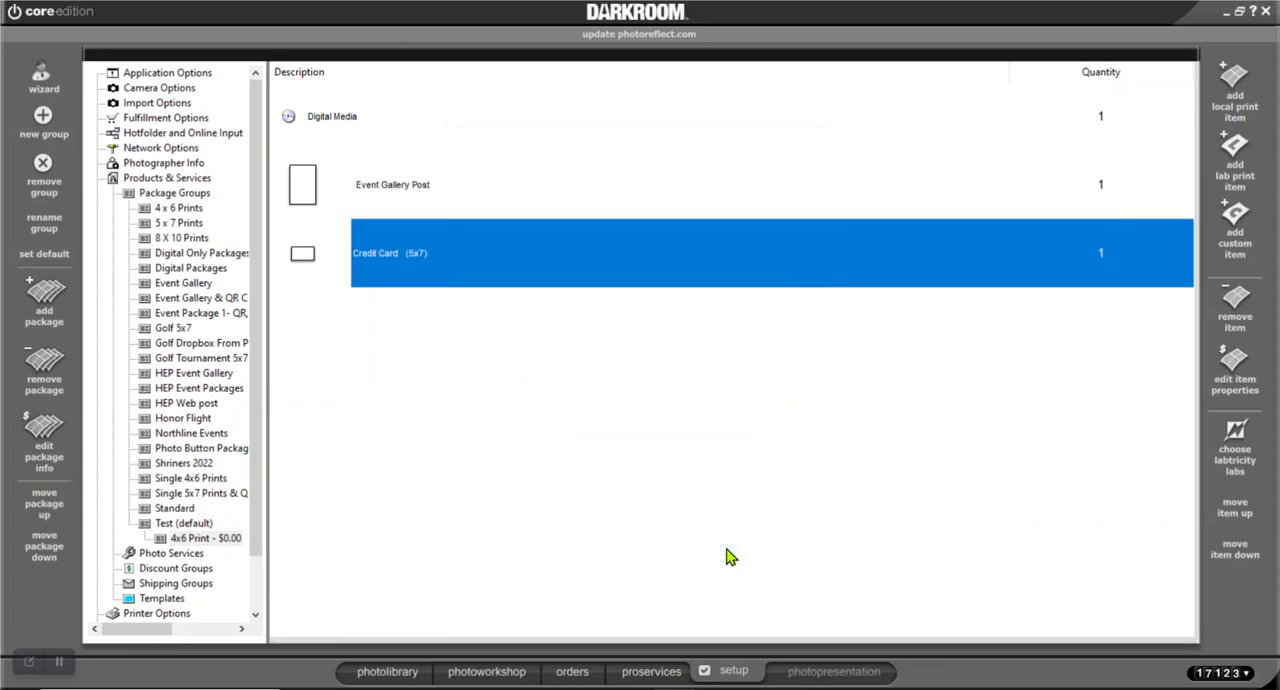
Set the Credit Card item's media to Windows Printer and make it always use a border
double_click(531, 250)
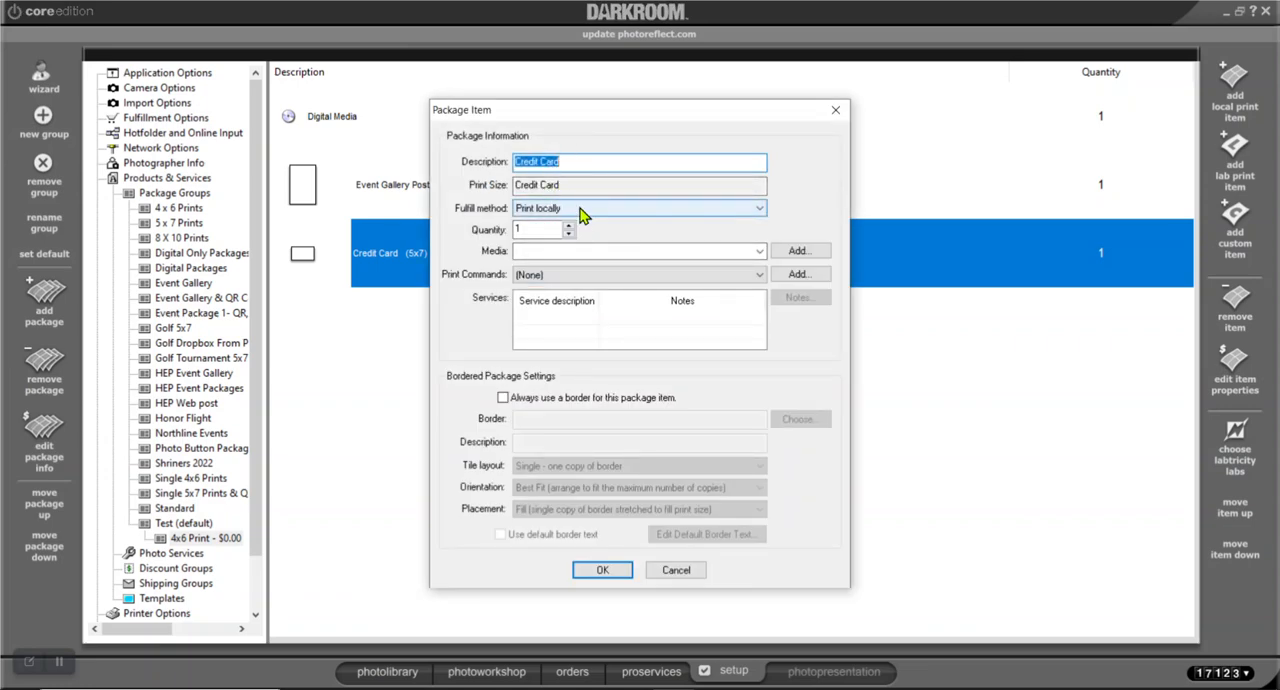
left_click(763, 251)
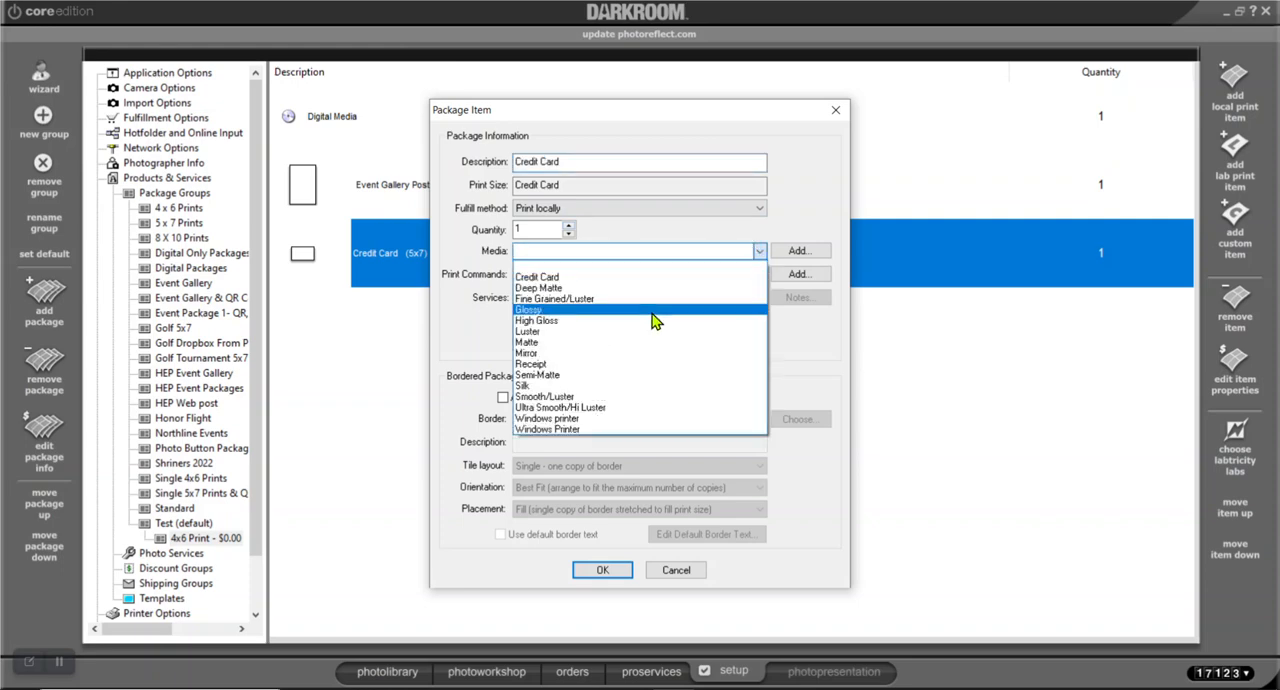
left_click(628, 430)
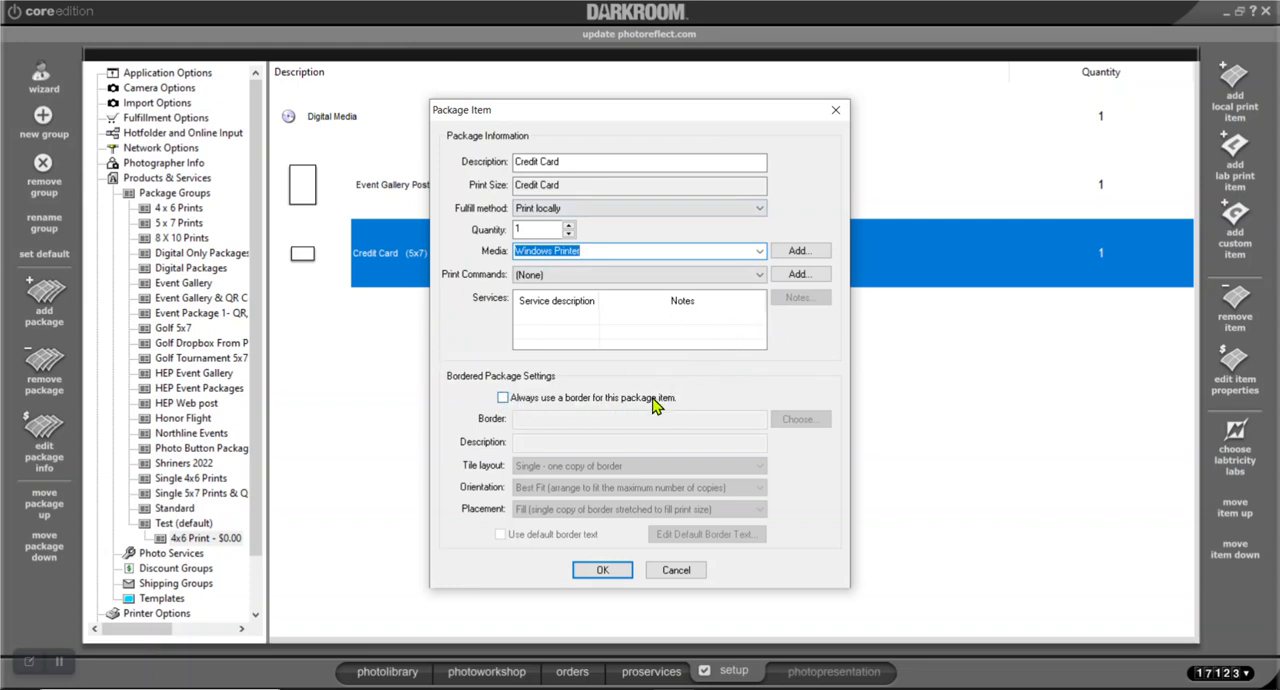
left_click(504, 397)
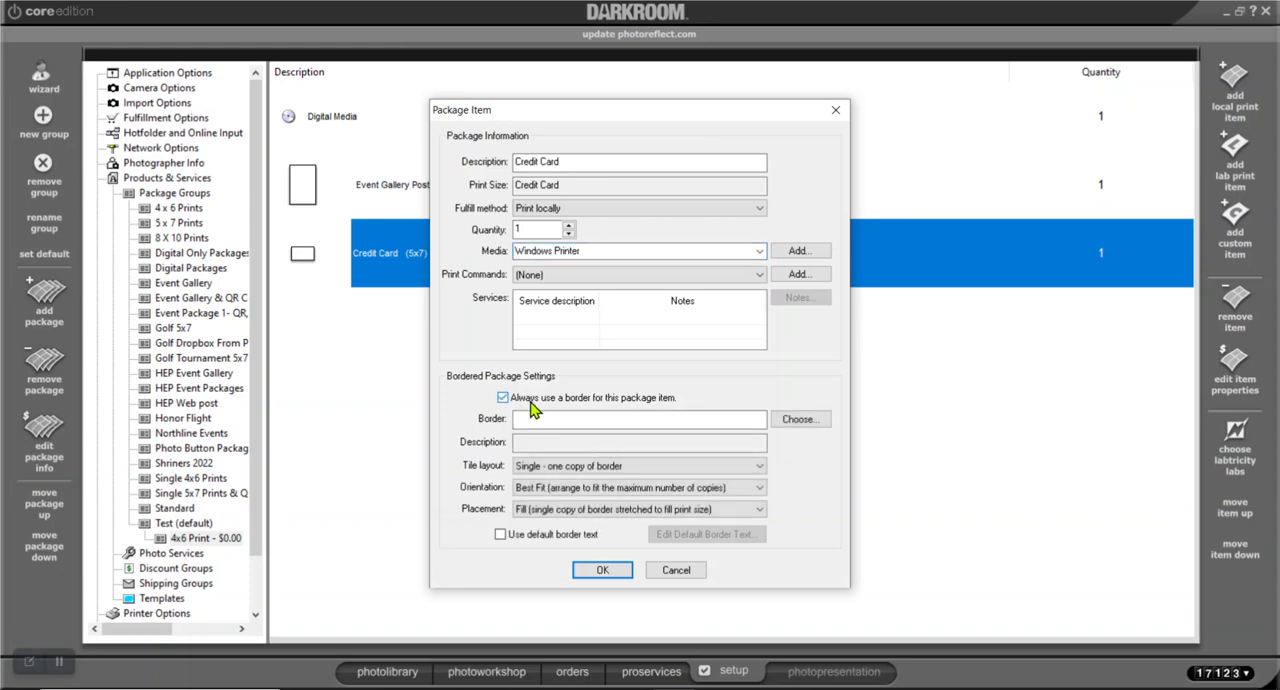
left_click(800, 420)
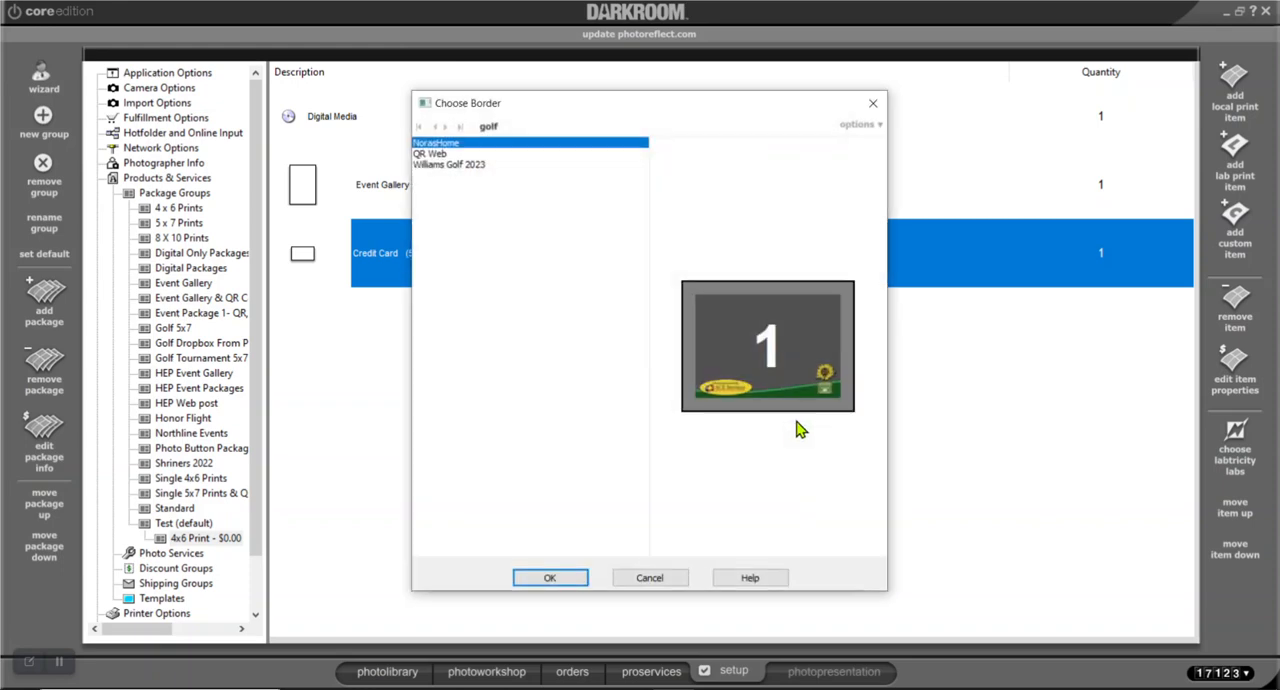
left_click(879, 126)
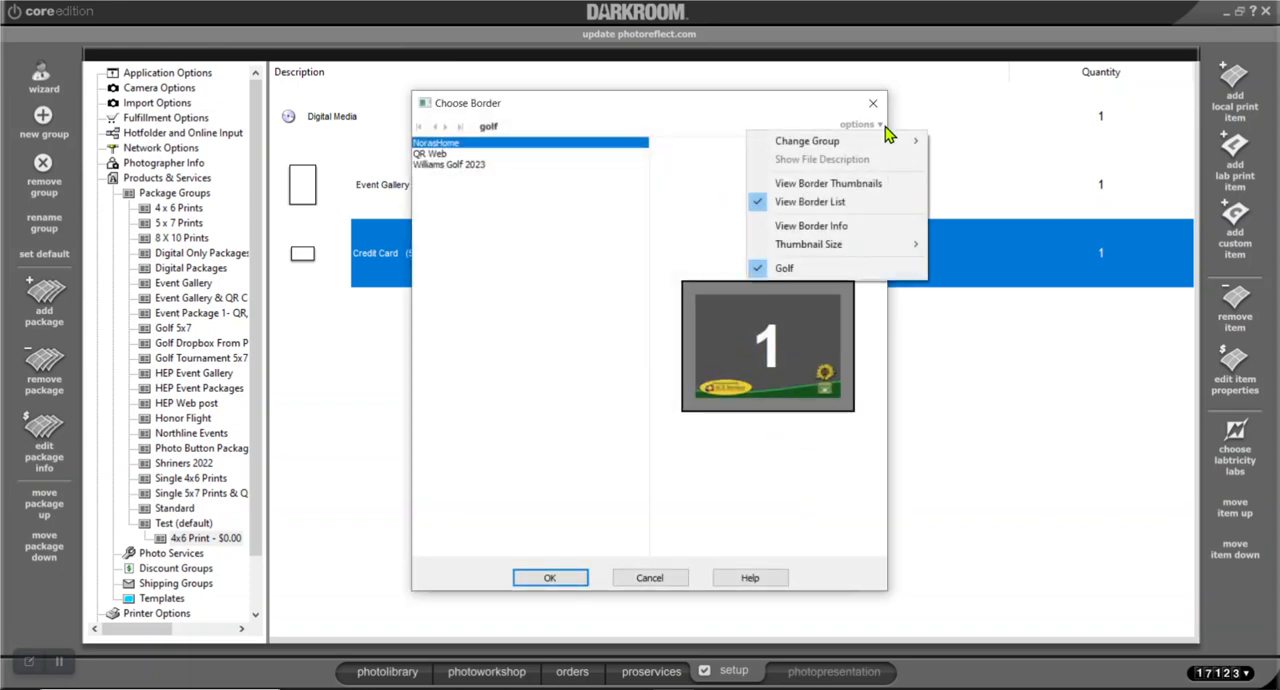
left_click(667, 575)
left_click(667, 575)
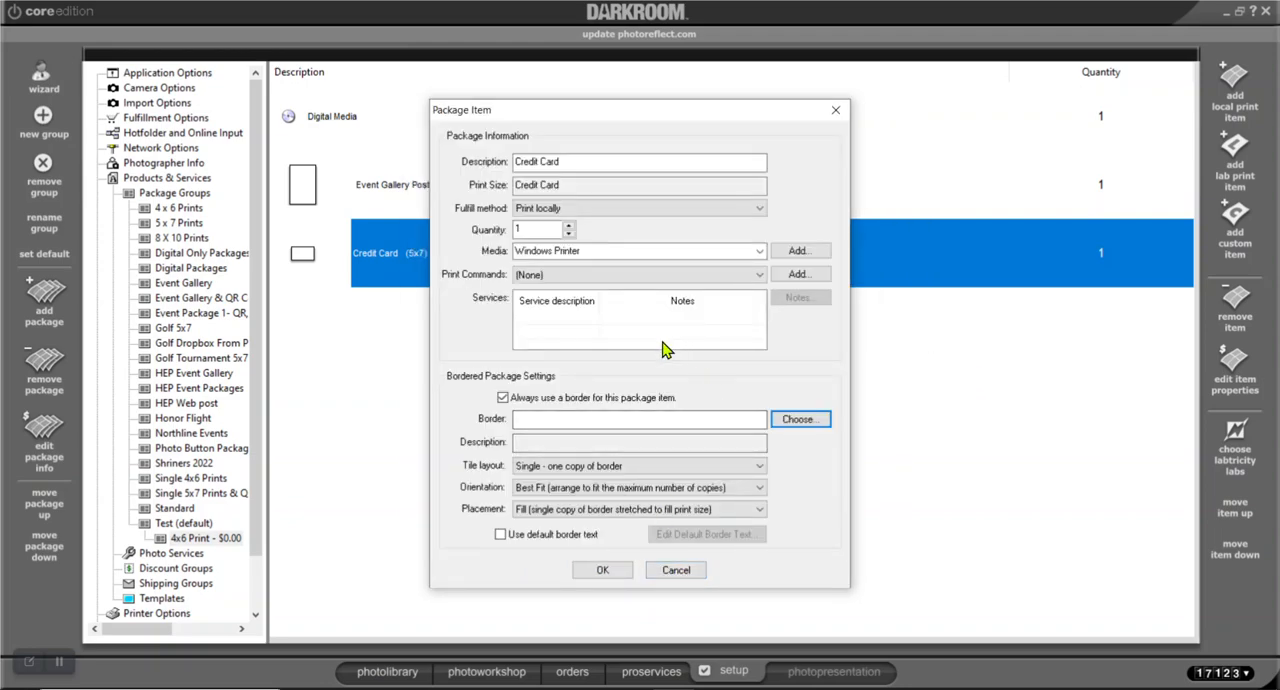
Assign the Video Training border from the QR Codes group to the Credit Card item and save the item
left_click(786, 420)
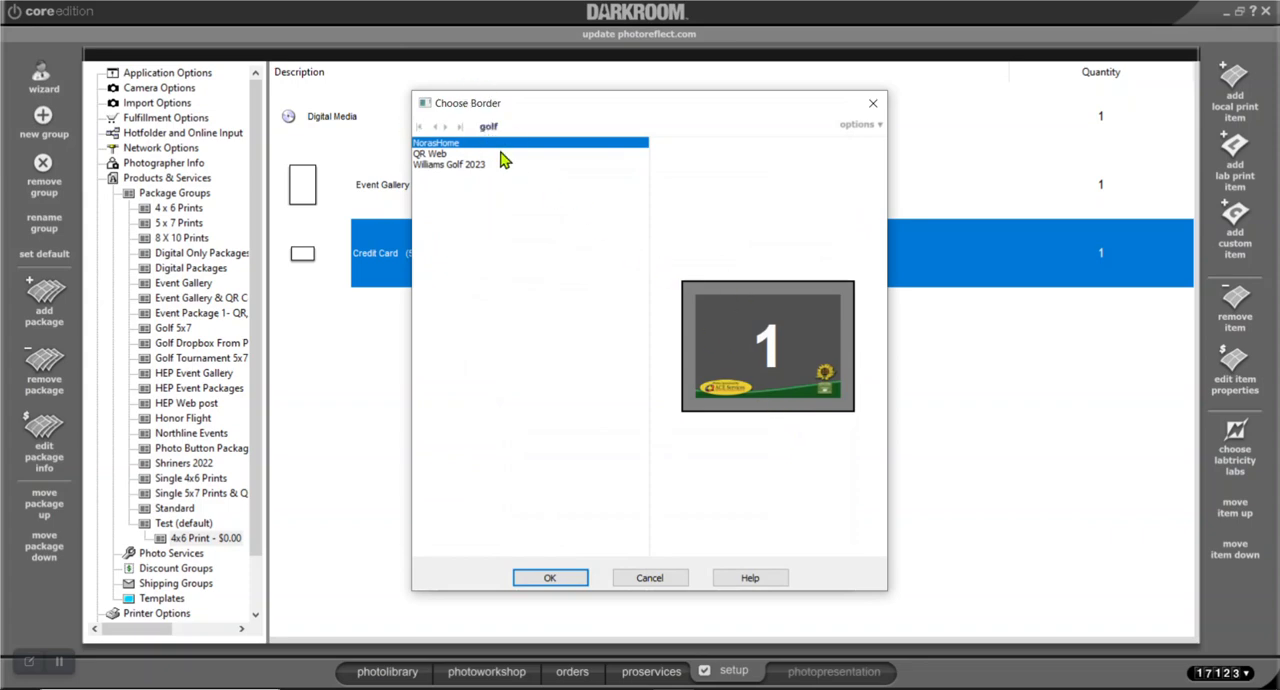
left_click(878, 128)
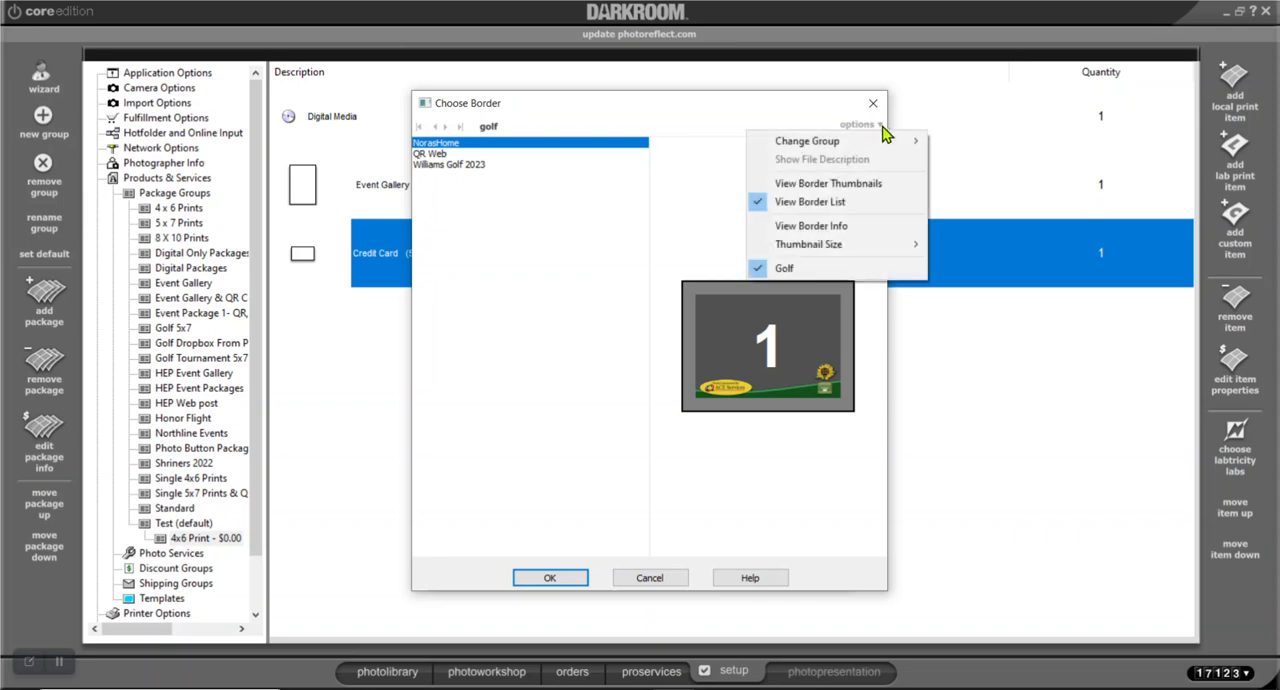
mouse_move(880, 147)
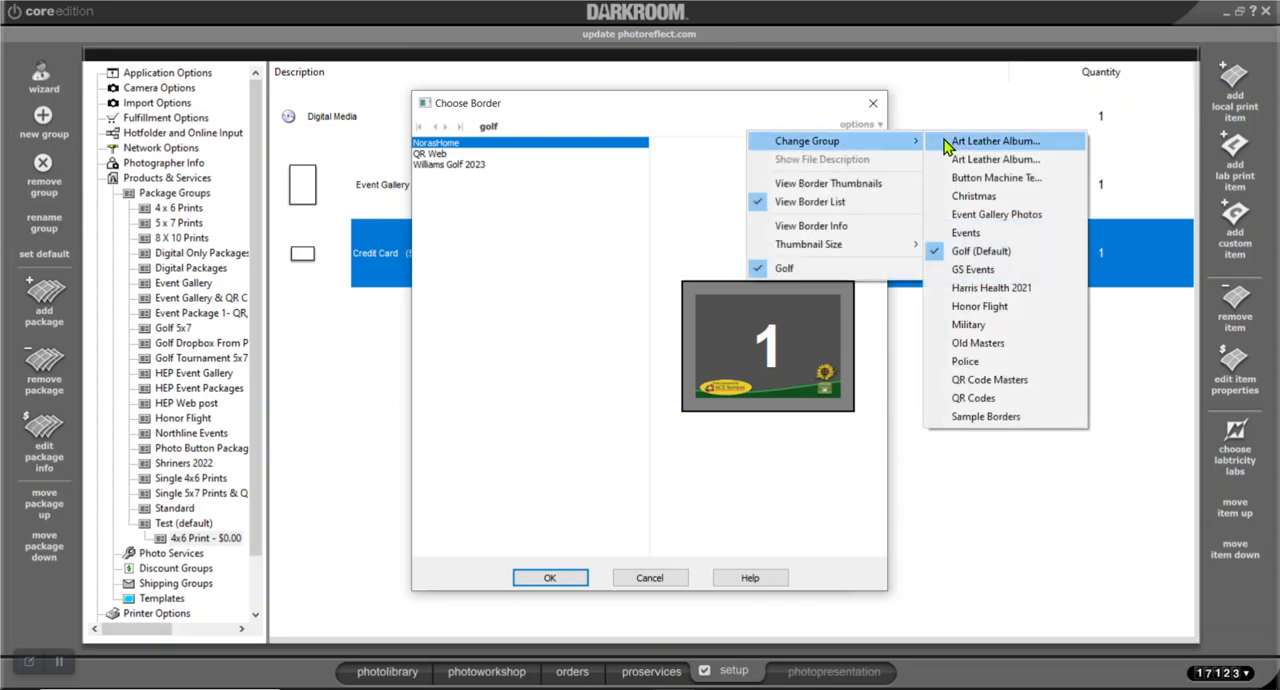
left_click(1012, 400)
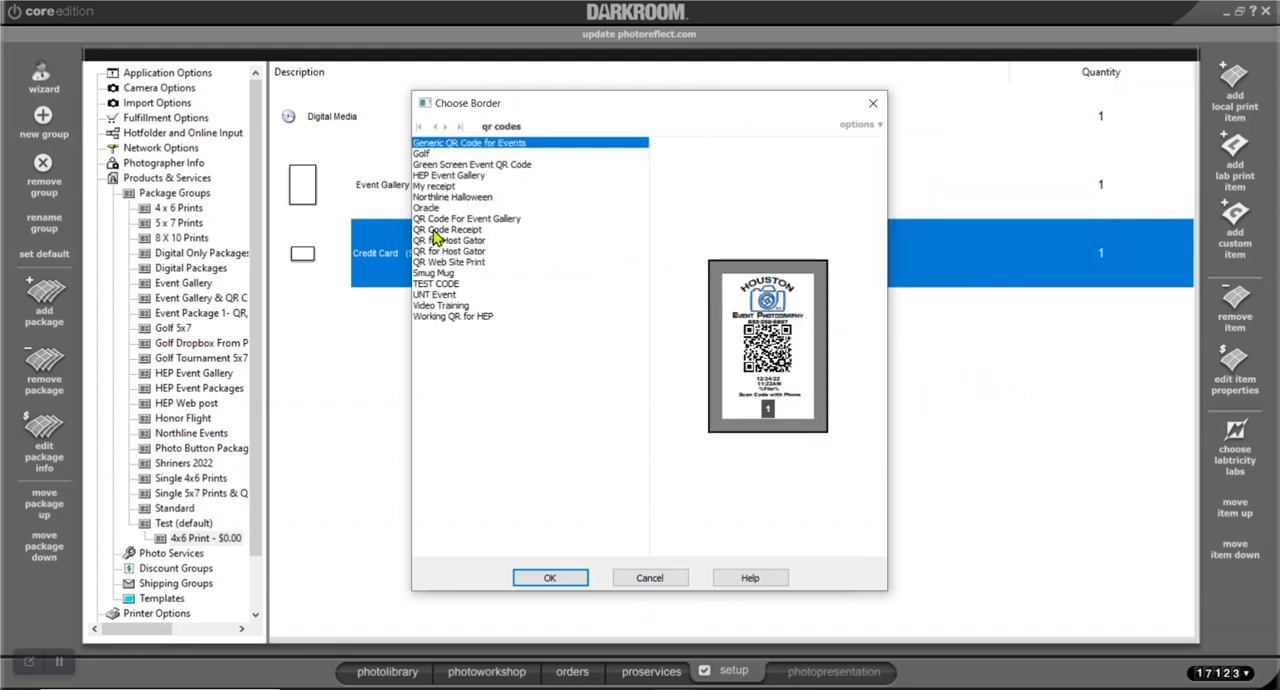
left_click(452, 306)
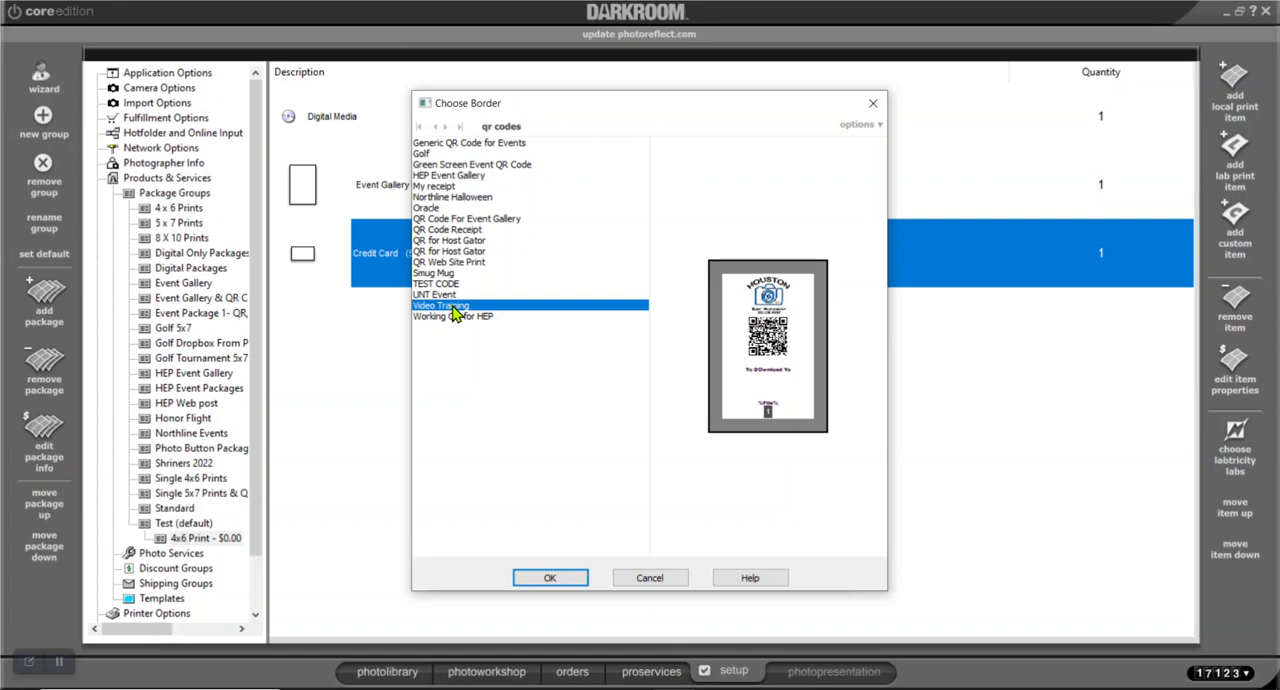
left_click(553, 579)
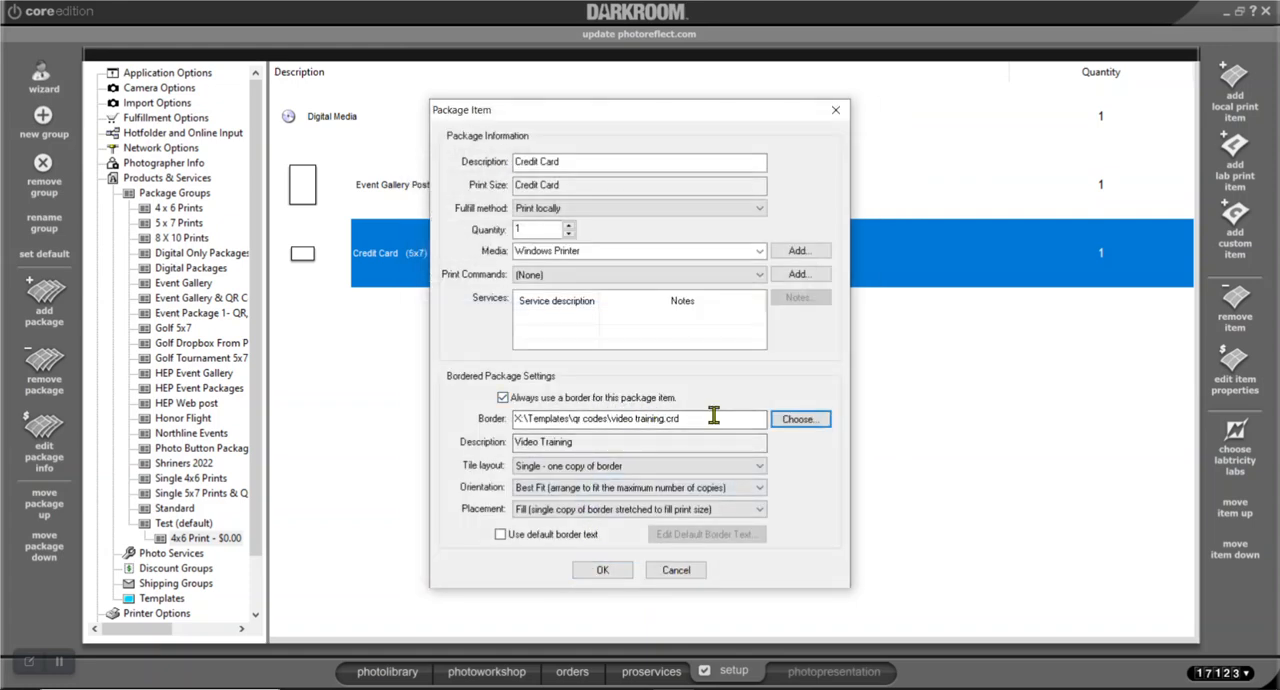
left_click(603, 570)
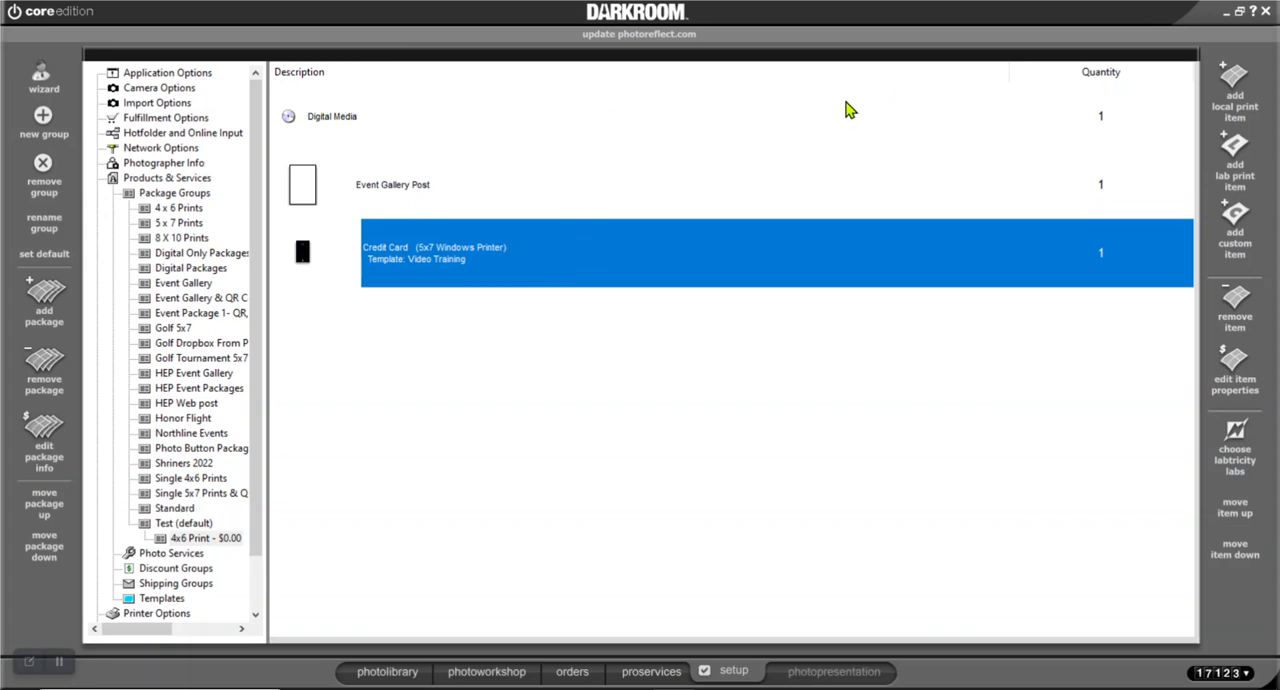
Enlarge photo agm_5184.jpg in the photo workshop so the four golfers fill more of the frame
left_click(490, 672)
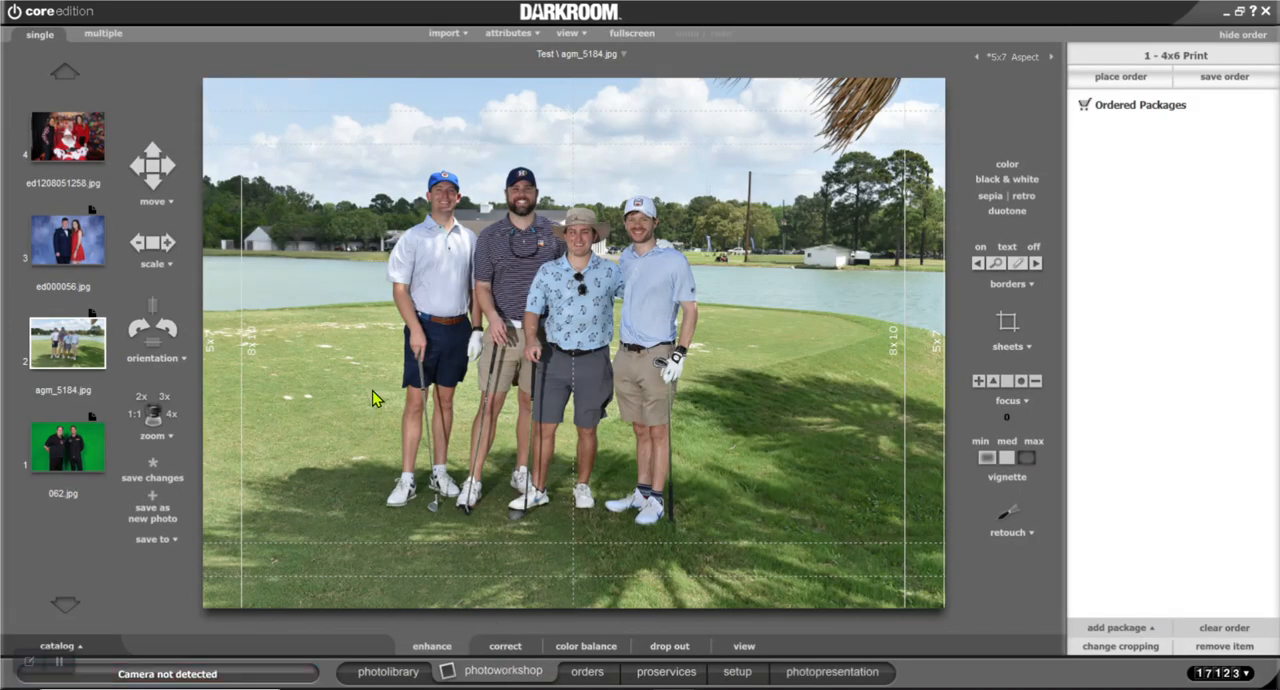
scroll(493, 458, "up", 5)
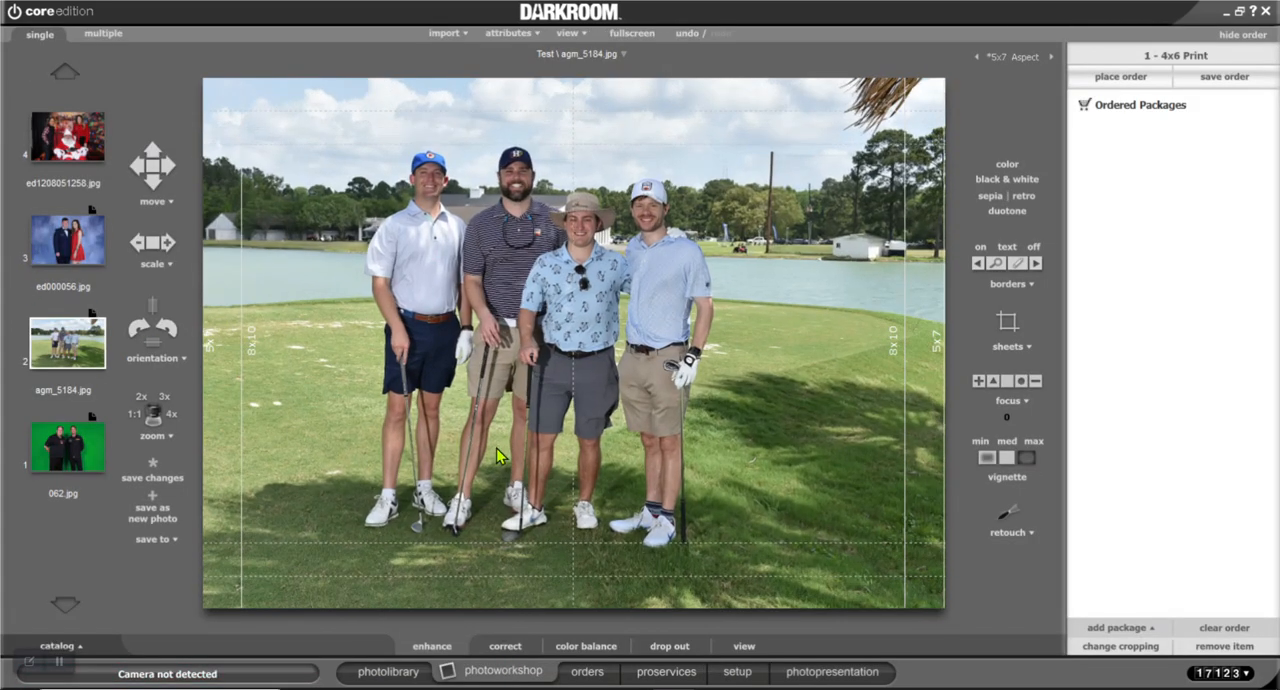
scroll(563, 445, "up", 4)
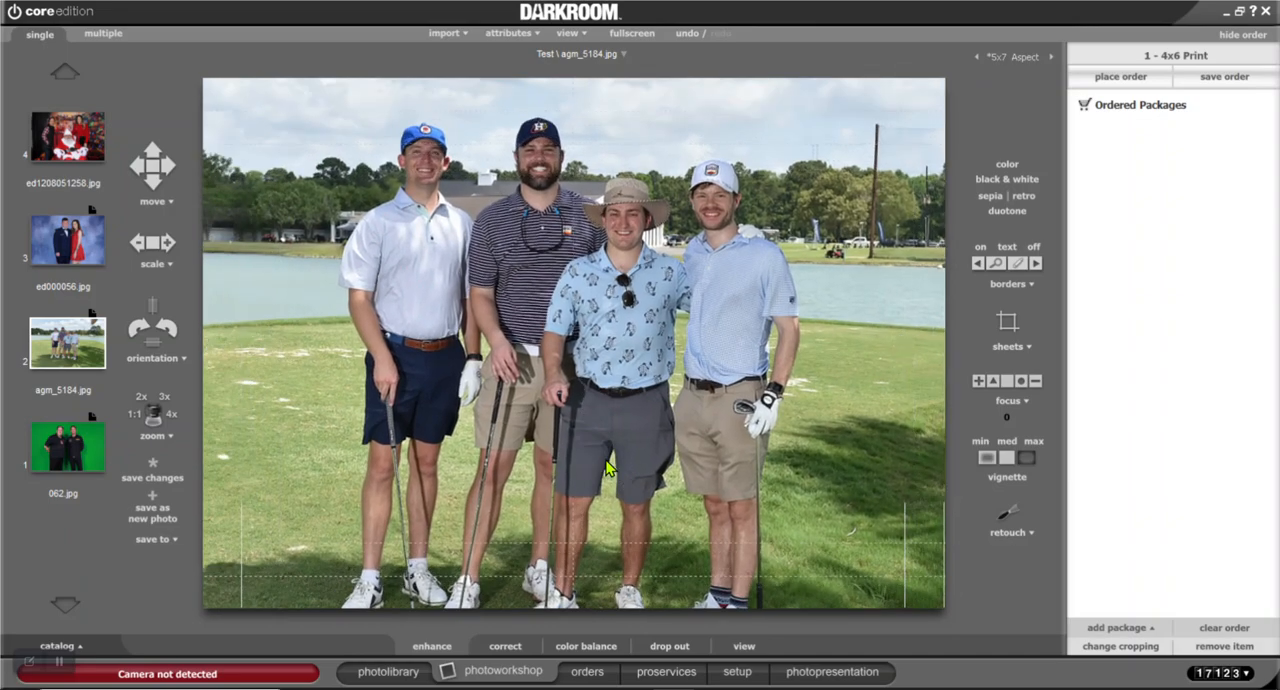
scroll(627, 490, "up", 4)
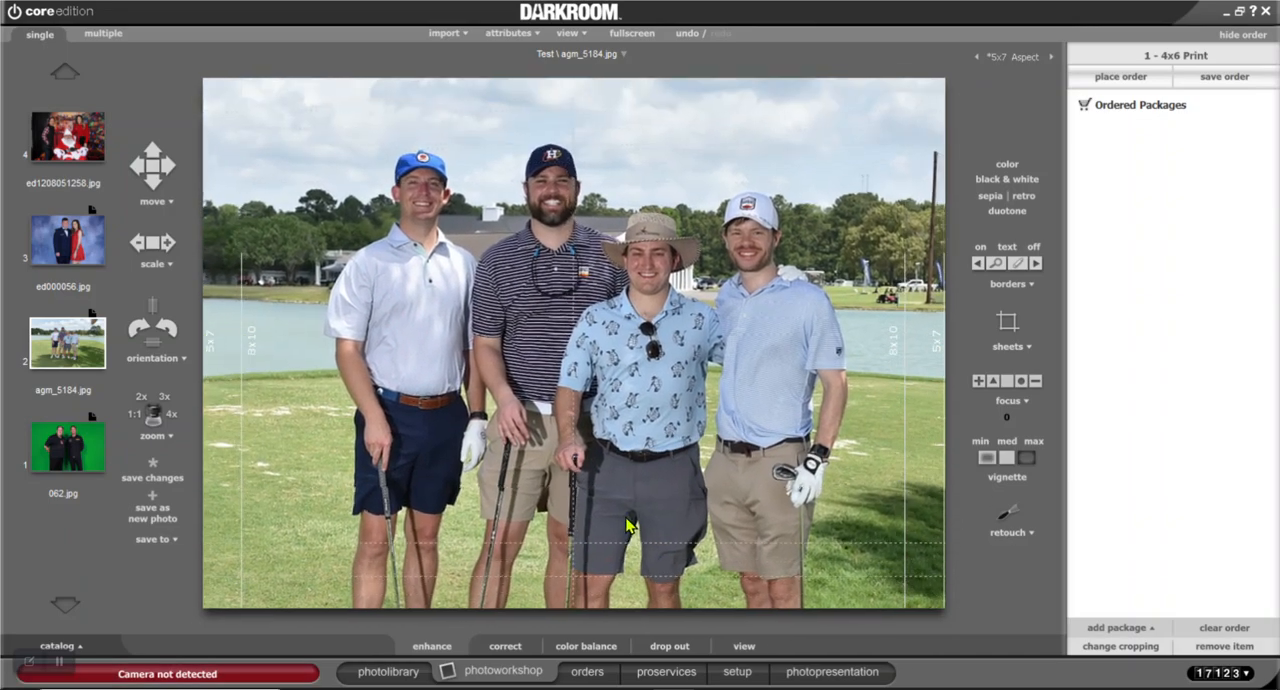
scroll(615, 518, "up", 1)
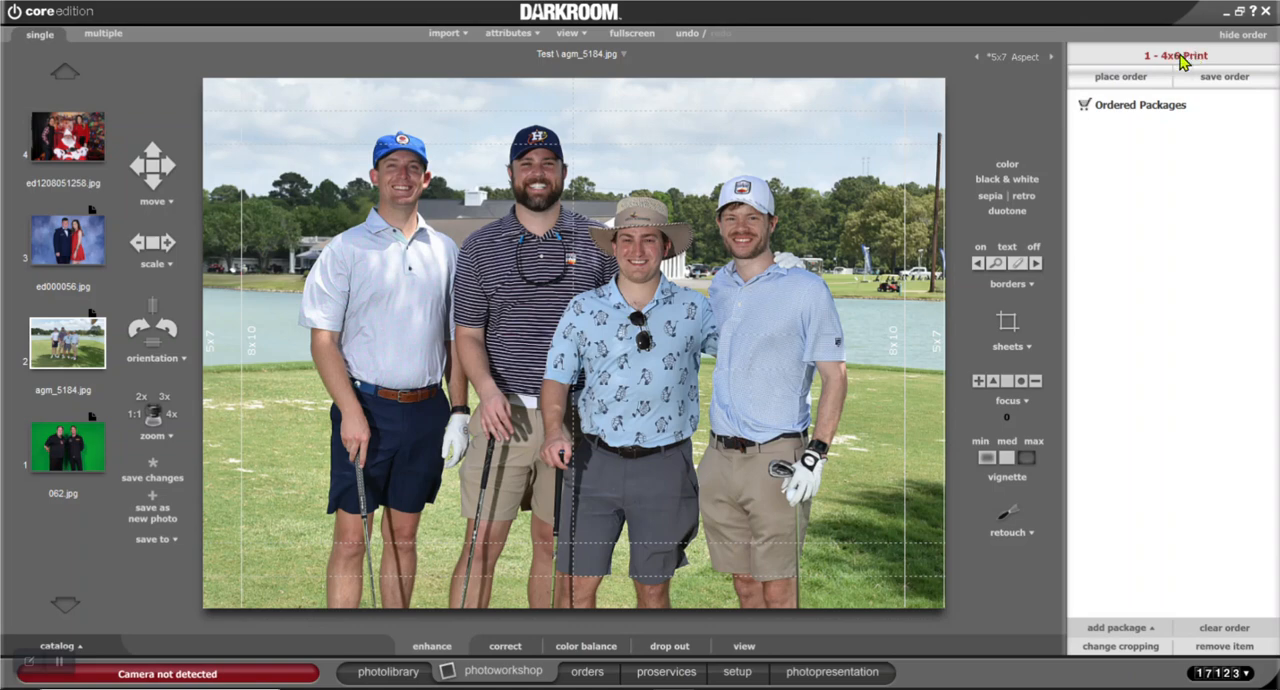
Order one copy of the 4x6 Print package, expand its Digital Media and Credit Card items, and place the order
left_click(1102, 62)
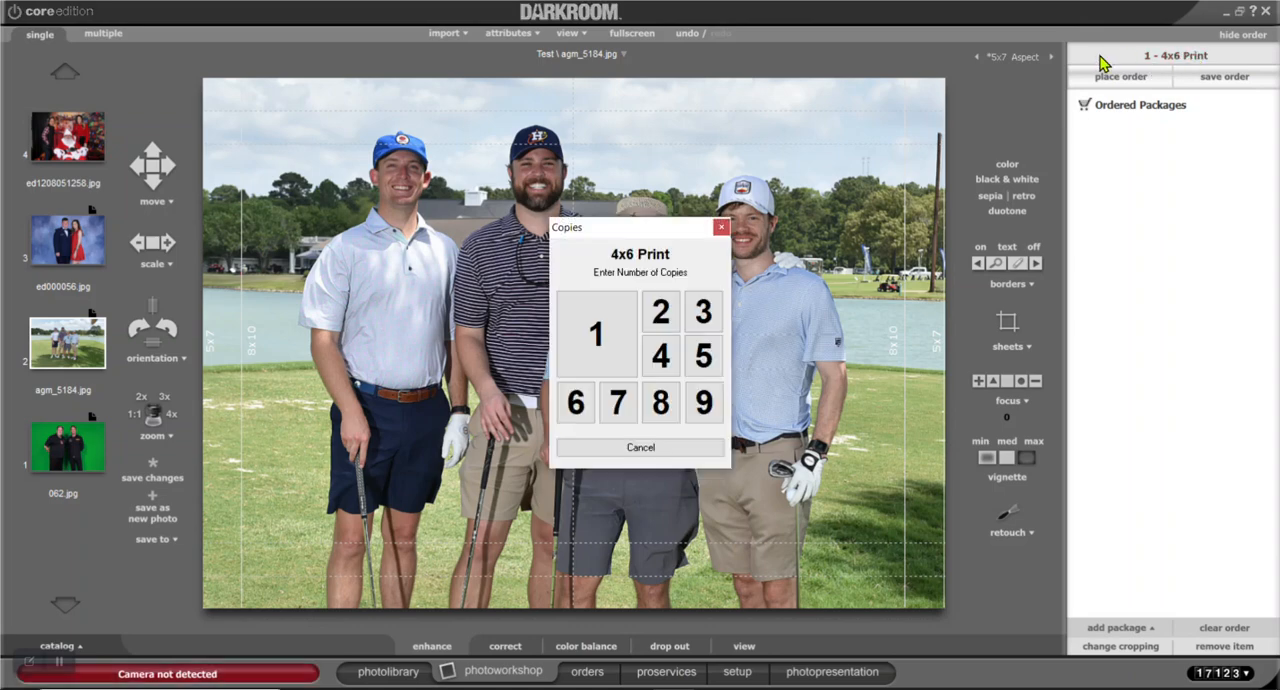
left_click(616, 343)
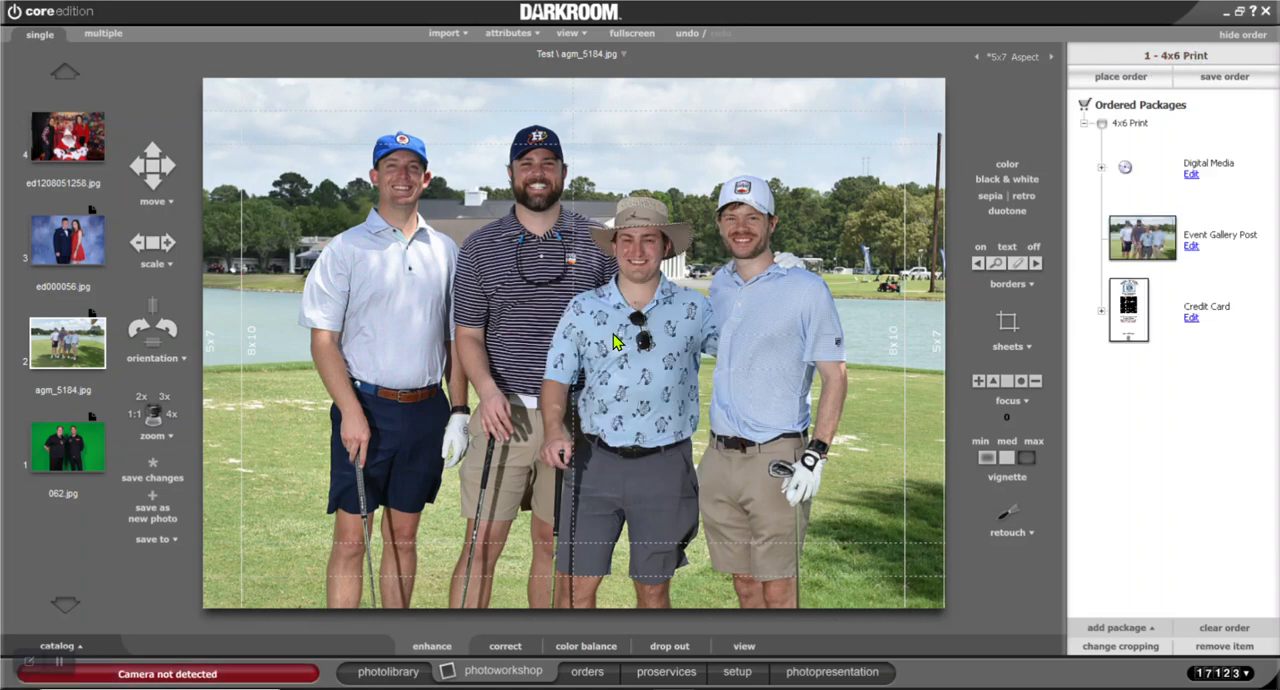
left_click(1102, 168)
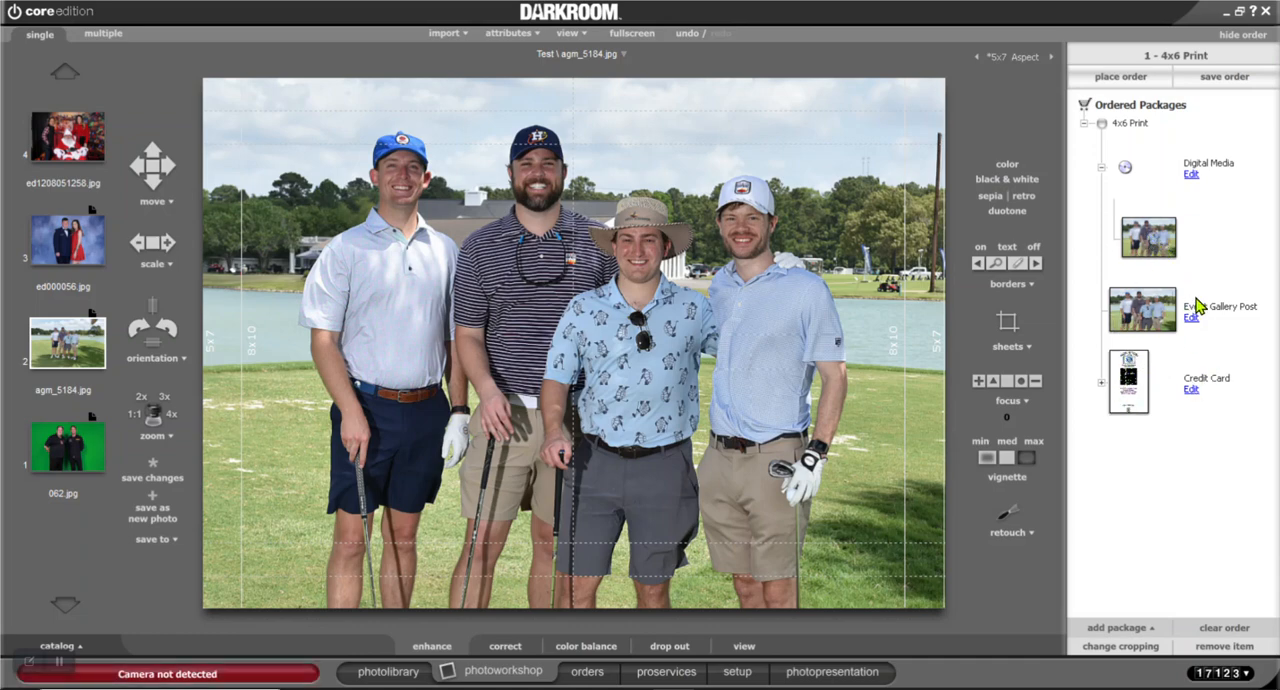
left_click(1102, 384)
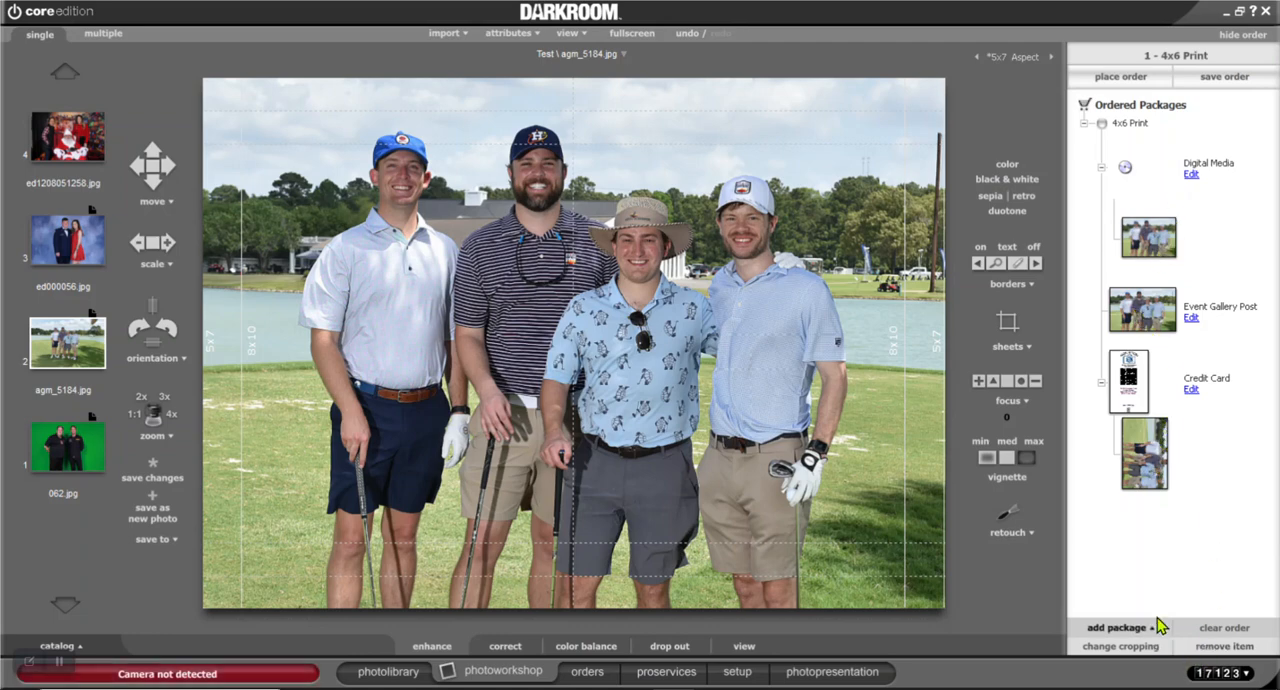
left_click(1130, 79)
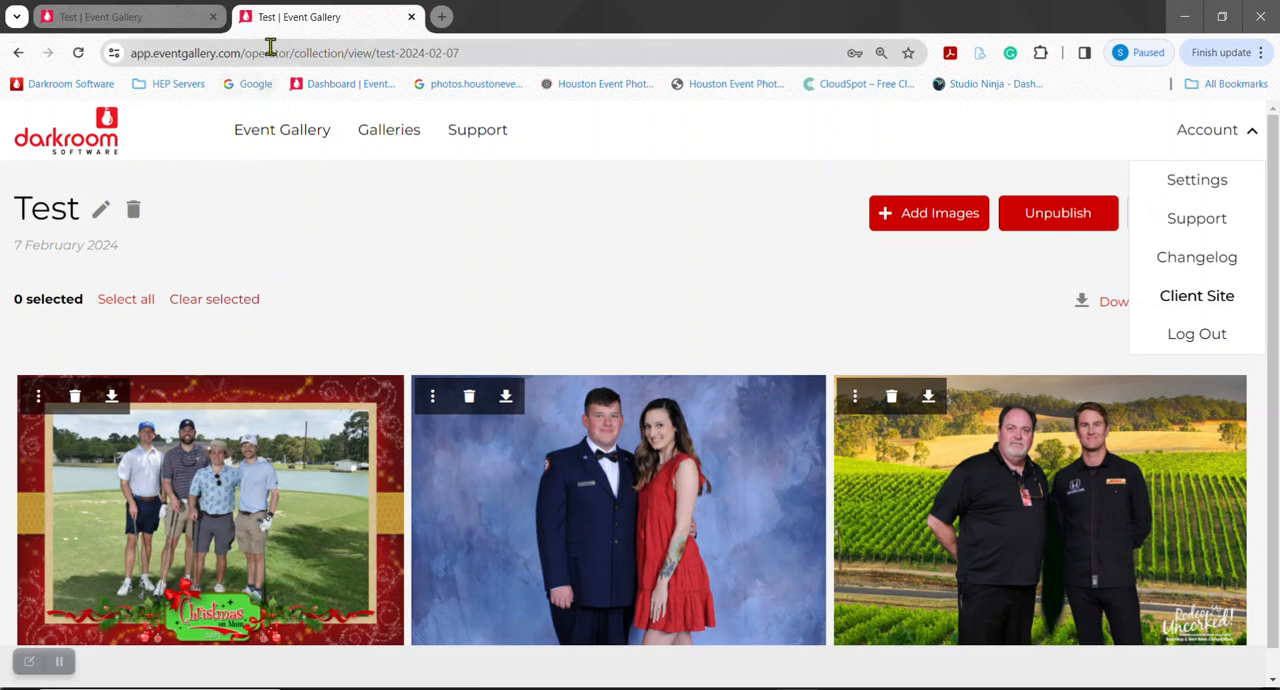
Switch to the Event Gallery website, reload the Test gallery and delete the Christmas-bordered golf photo
scroll(230, 168, "down", 1)
scroll(237, 172, "up", 1)
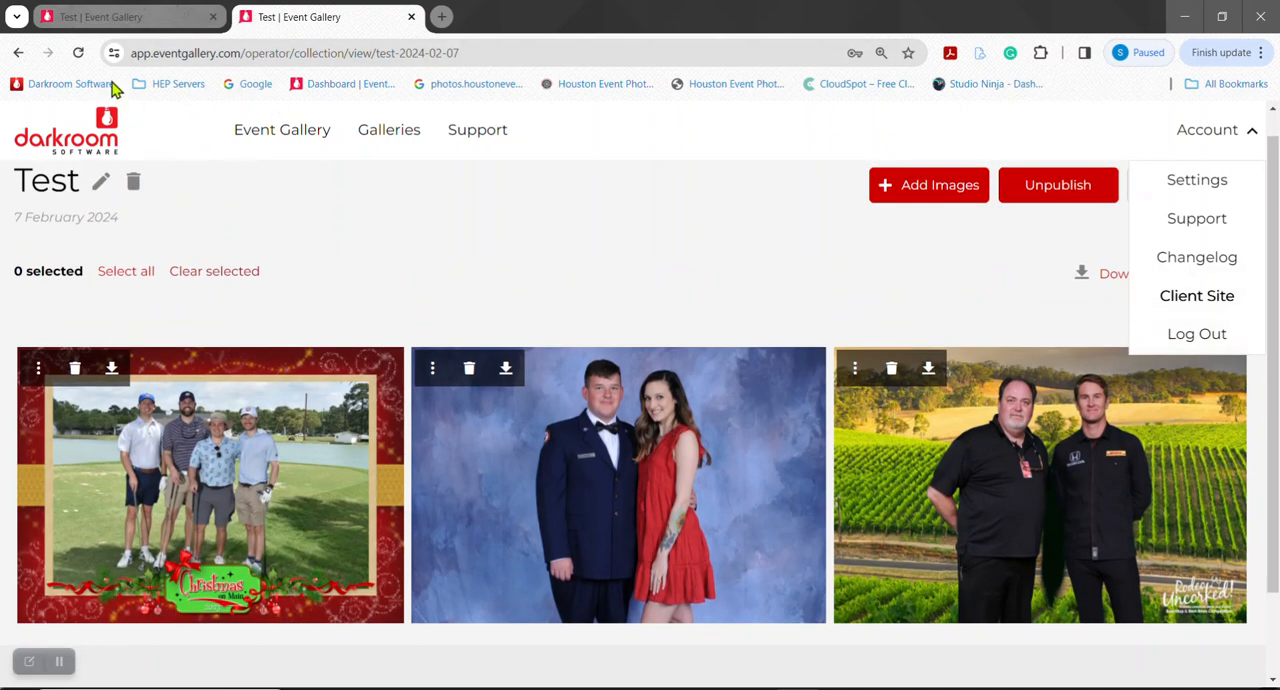
left_click(78, 52)
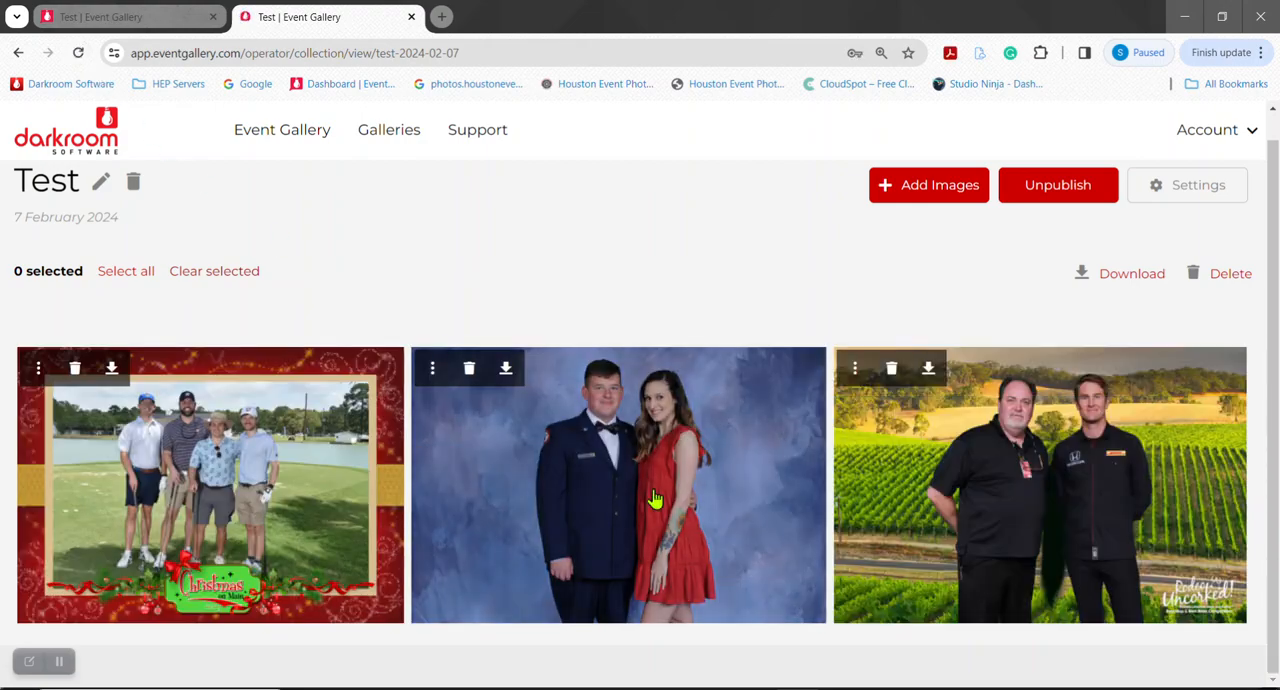
scroll(656, 500, "up", 1)
scroll(391, 449, "down", 2)
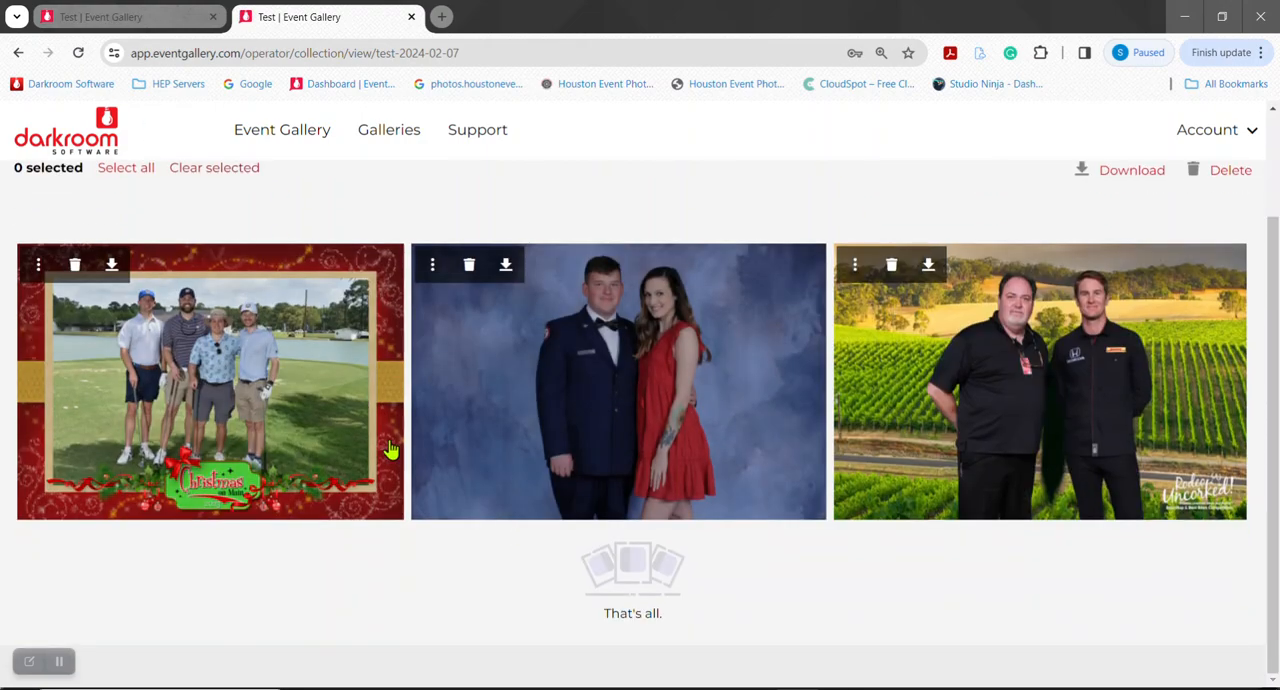
scroll(391, 449, "up", 2)
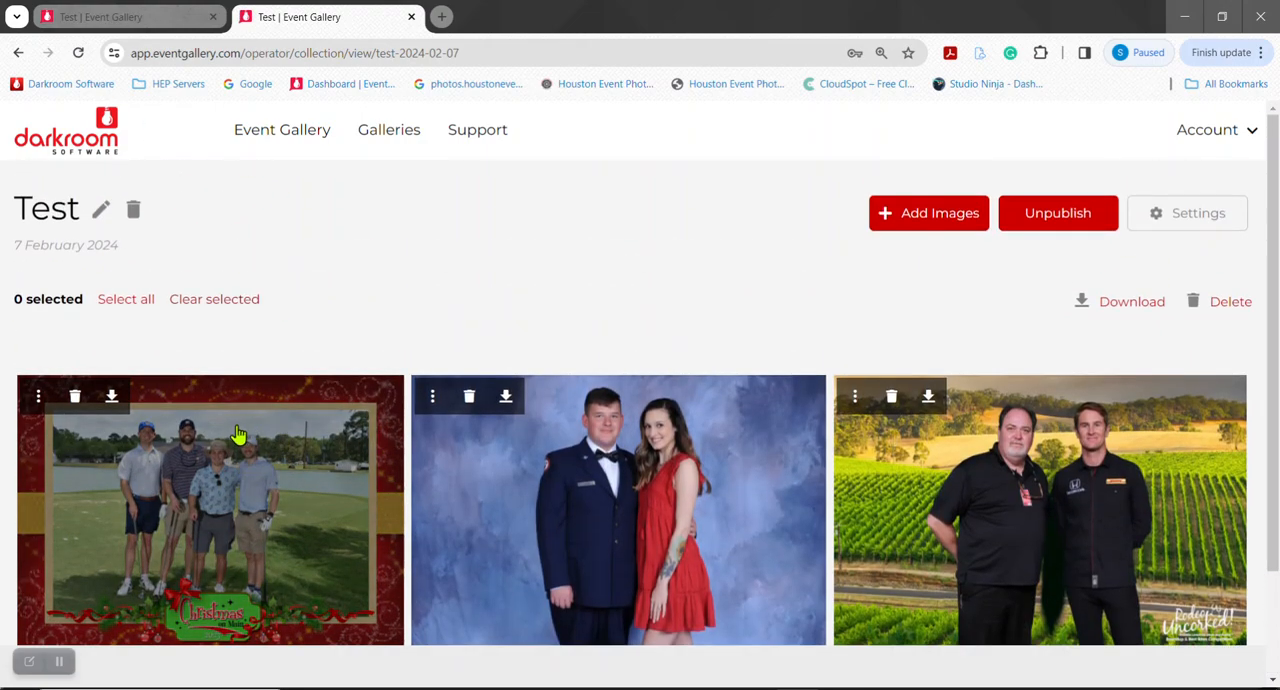
scroll(160, 400, "down", 1)
left_click(72, 316)
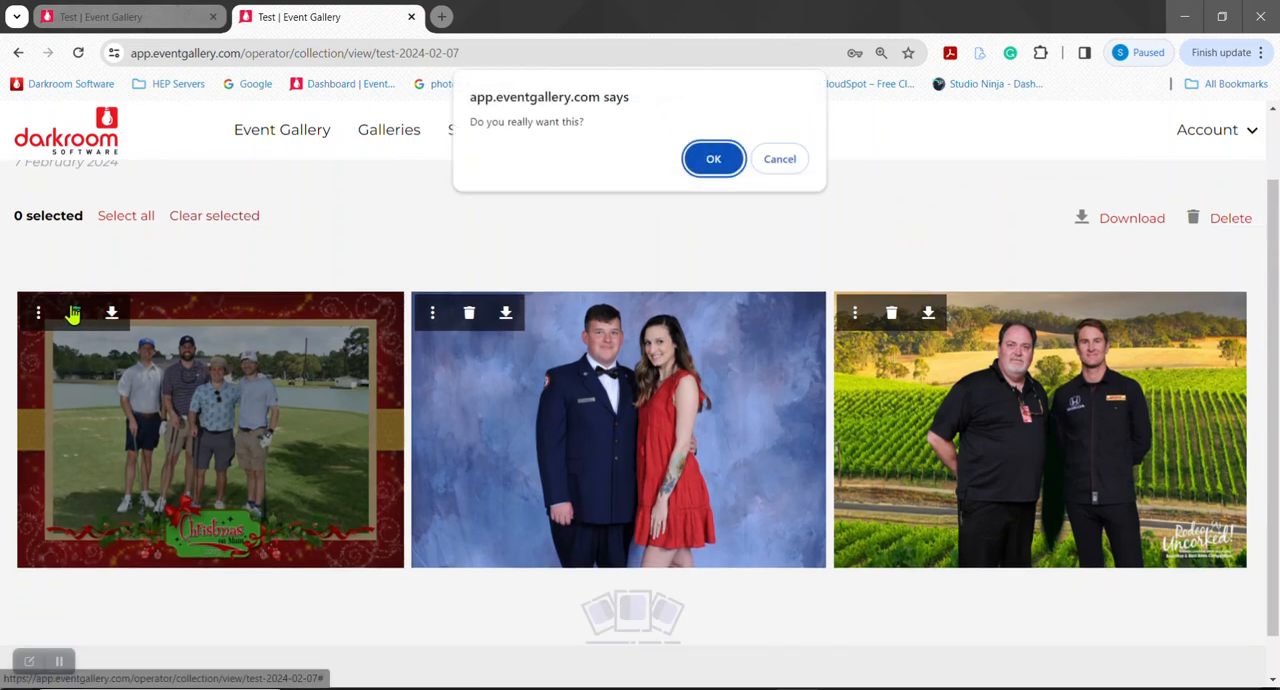
left_click(716, 159)
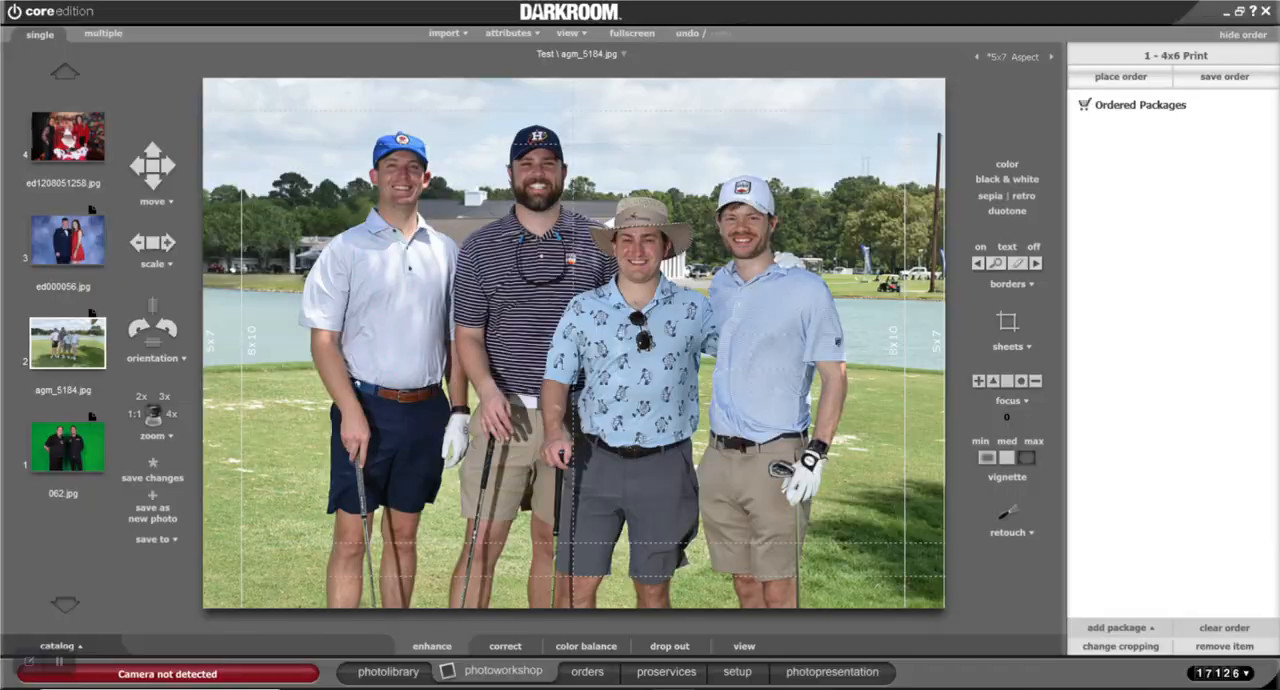
Return to Darkroom, view the proof of the most recent completed order, and go back to the photo workshop without ordering another package
left_click(589, 673)
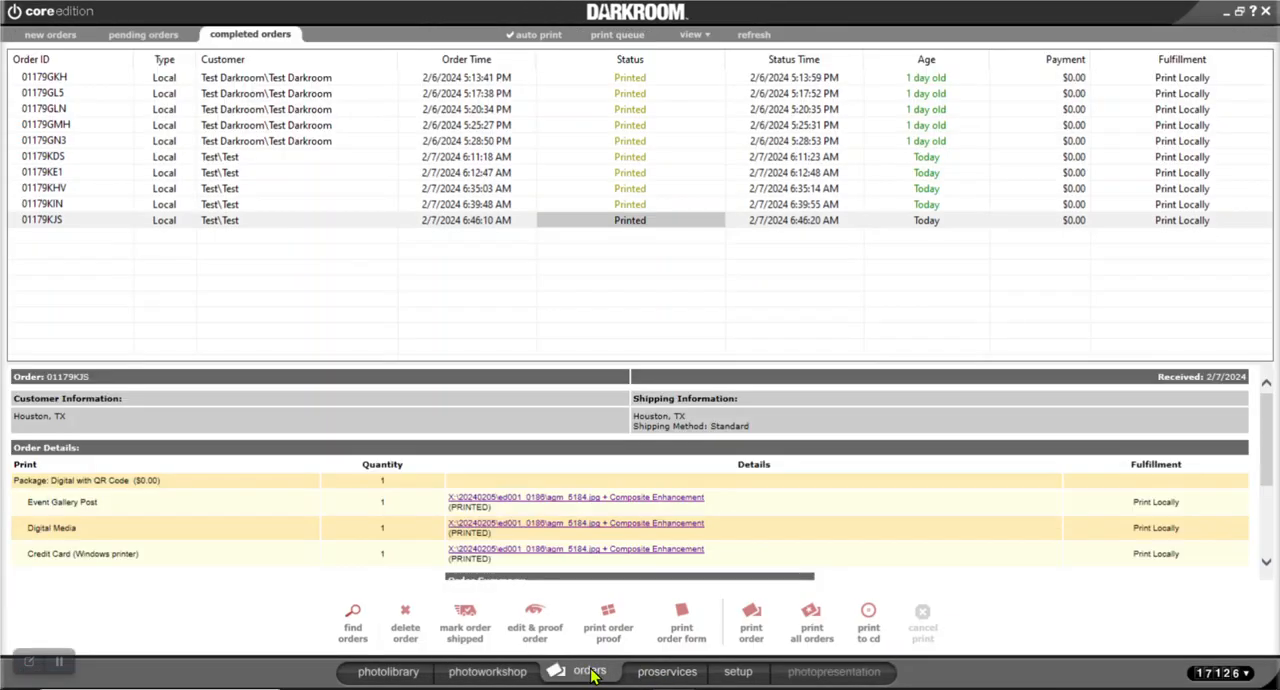
double_click(337, 228)
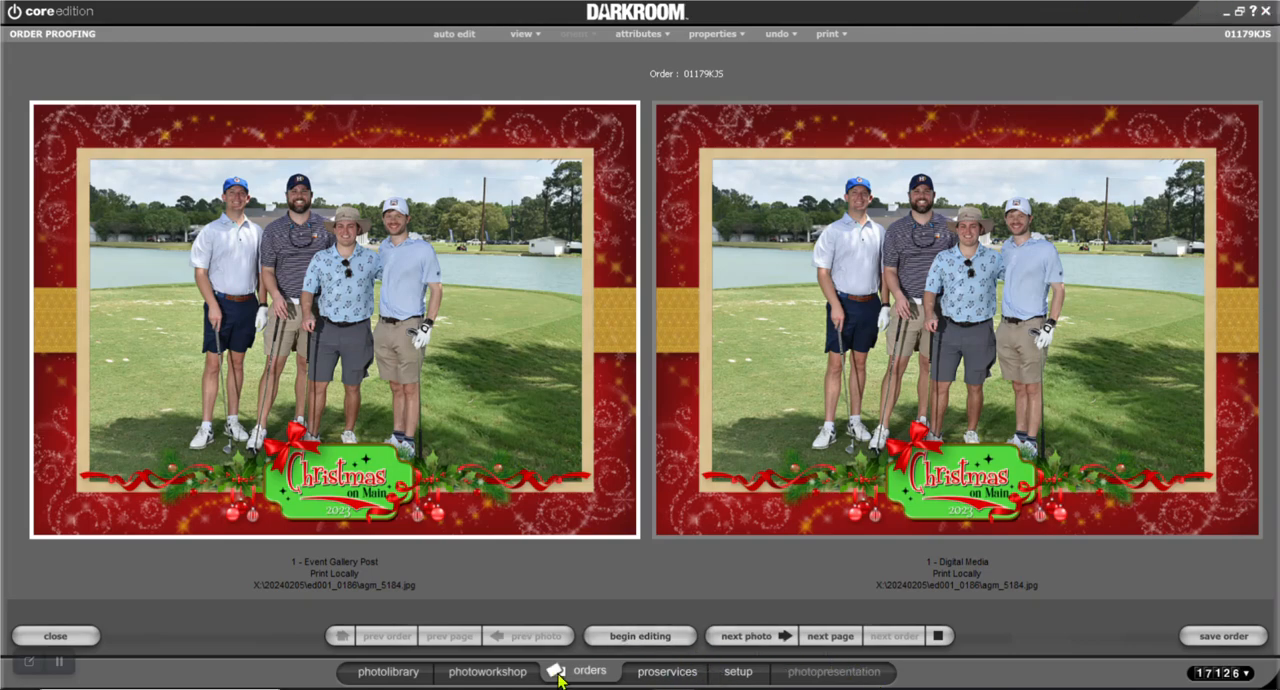
left_click(525, 678)
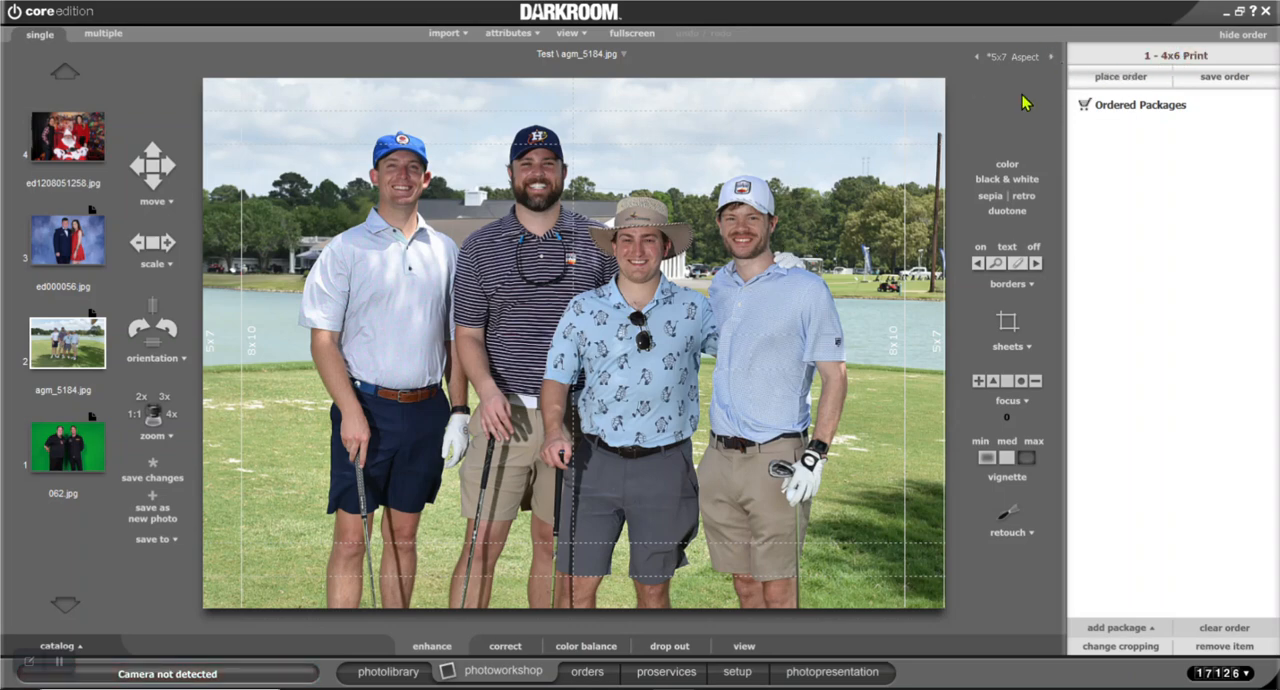
left_click(1122, 60)
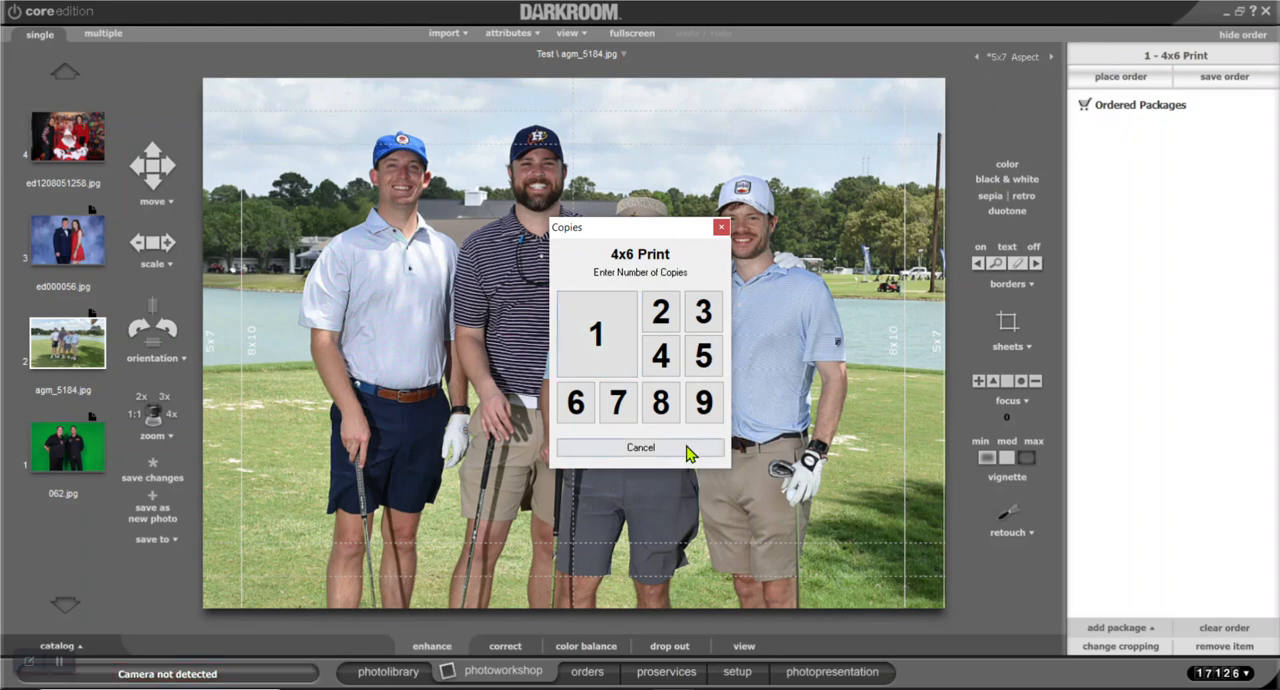
left_click(688, 450)
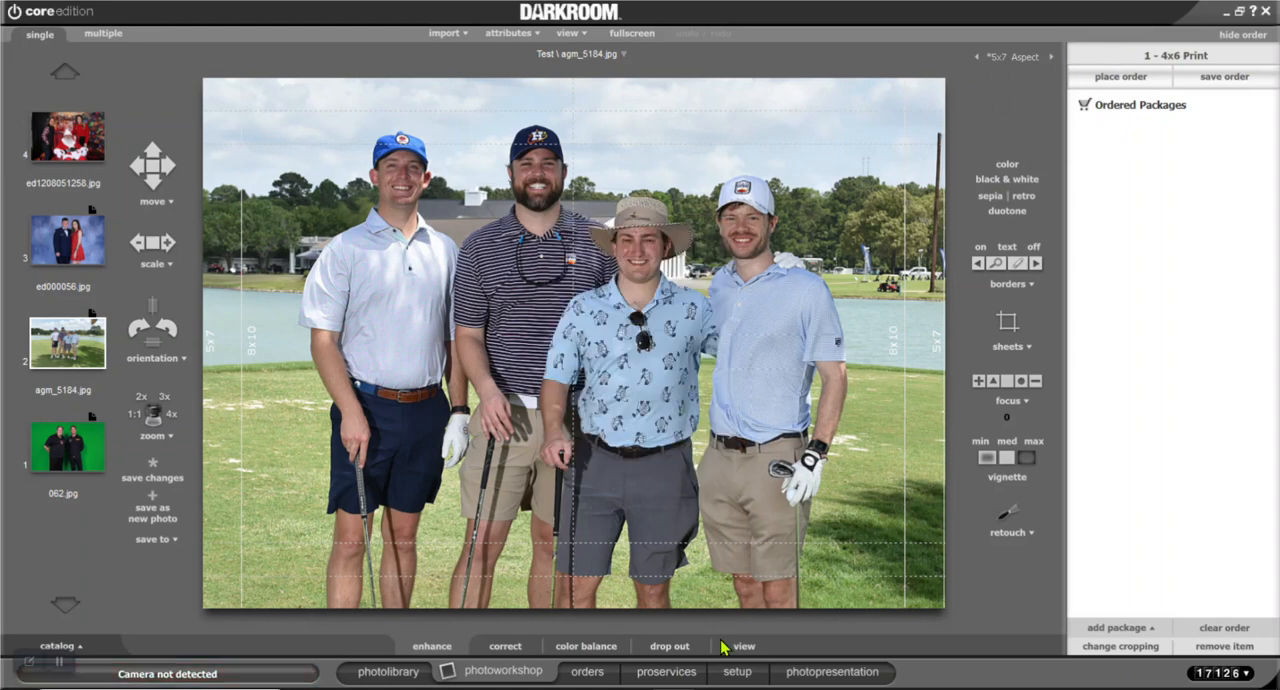
Rename the 4x6 Print package in the default Test package group as Event Gallery QR
left_click(738, 676)
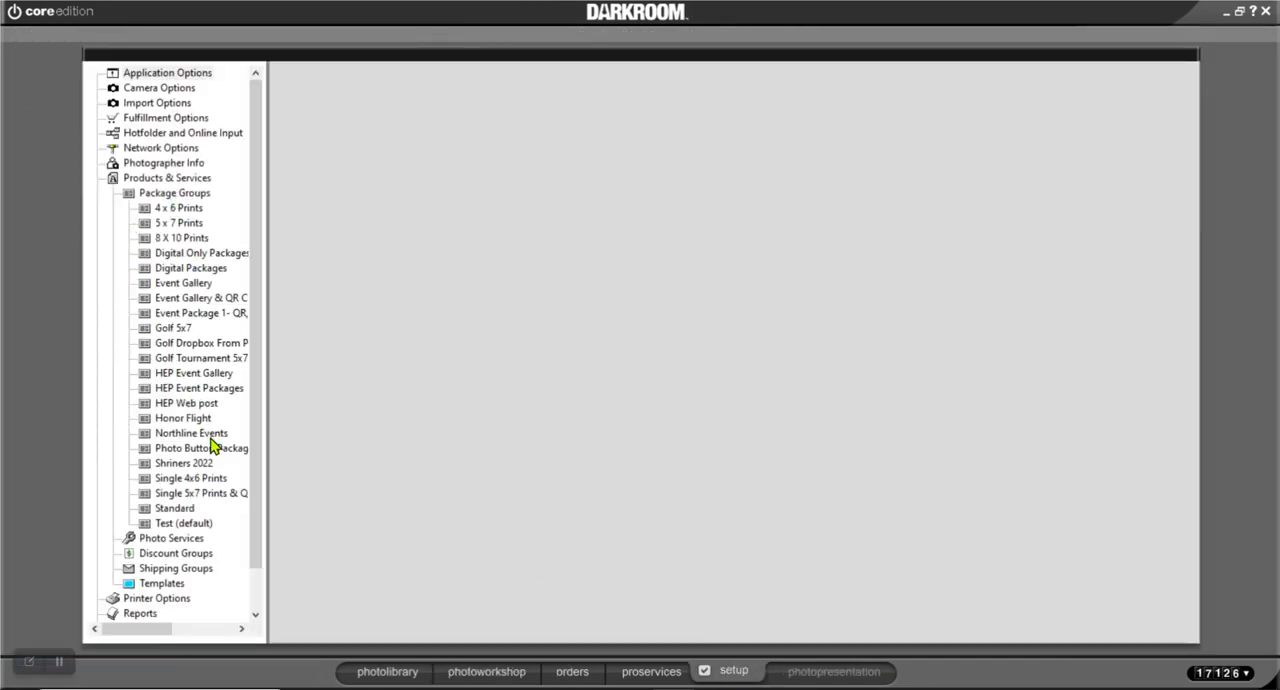
left_click(167, 523)
left_click(185, 540)
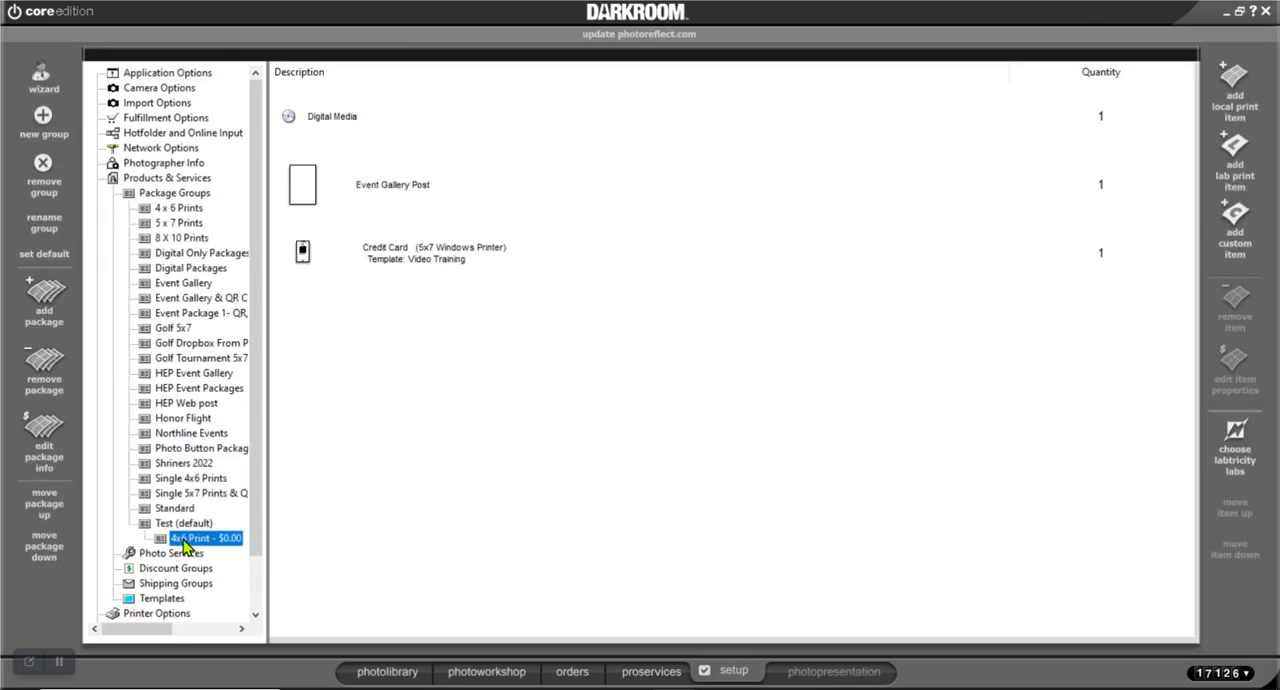
double_click(185, 540)
left_click(637, 294)
left_click_drag(637, 294, 582, 284)
type("event gallery QR")
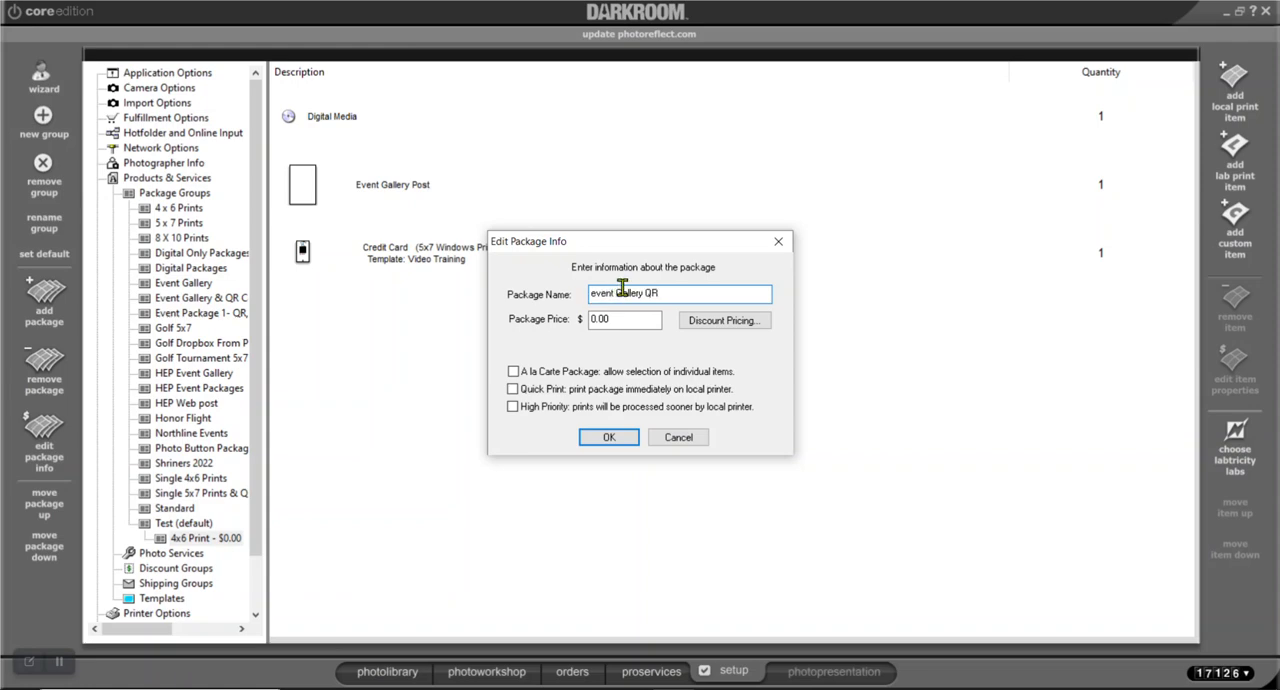
left_click_drag(619, 293, 558, 293)
type("Event G")
left_click(607, 440)
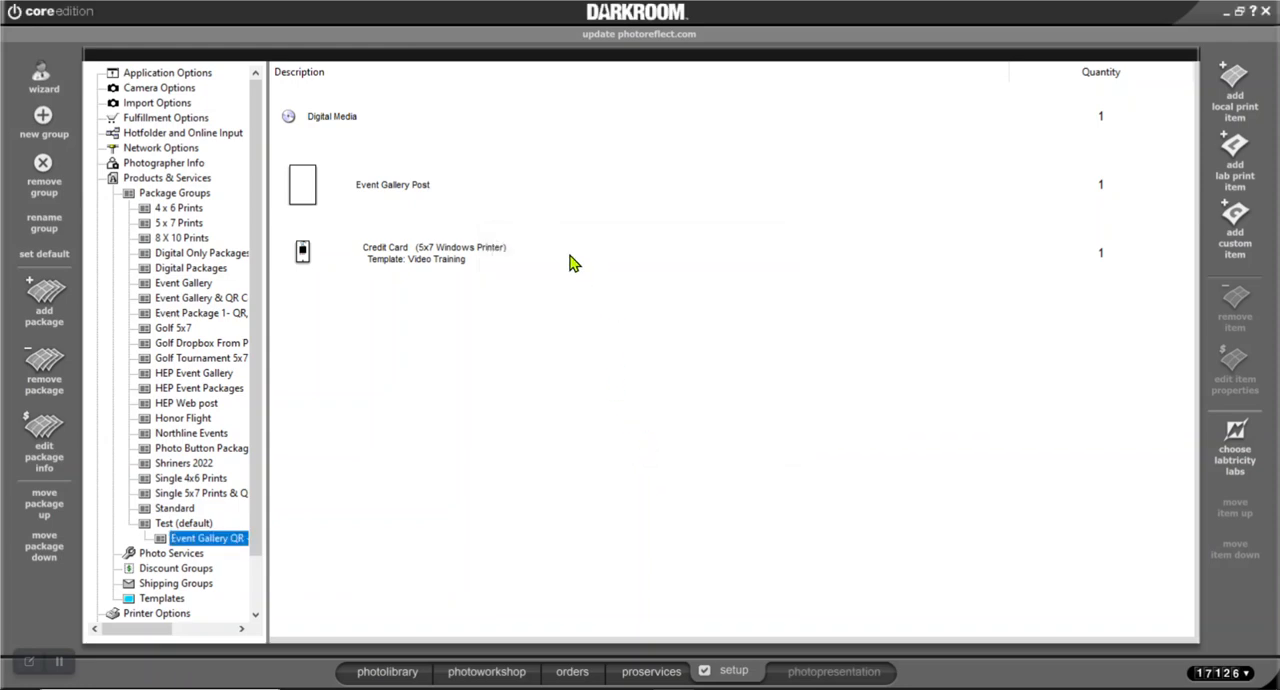
Review the package's Event Gallery Post settings and add one copy of Event Gallery QR to the order in the photo workshop
double_click(397, 195)
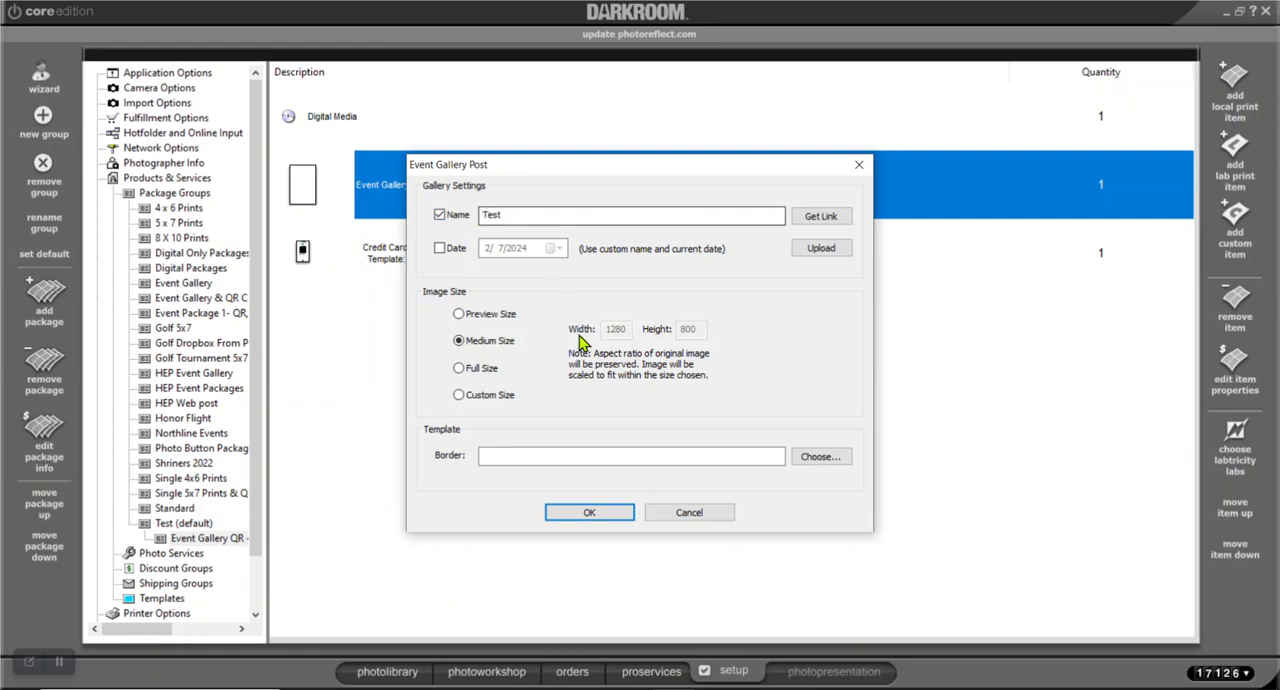
left_click(590, 512)
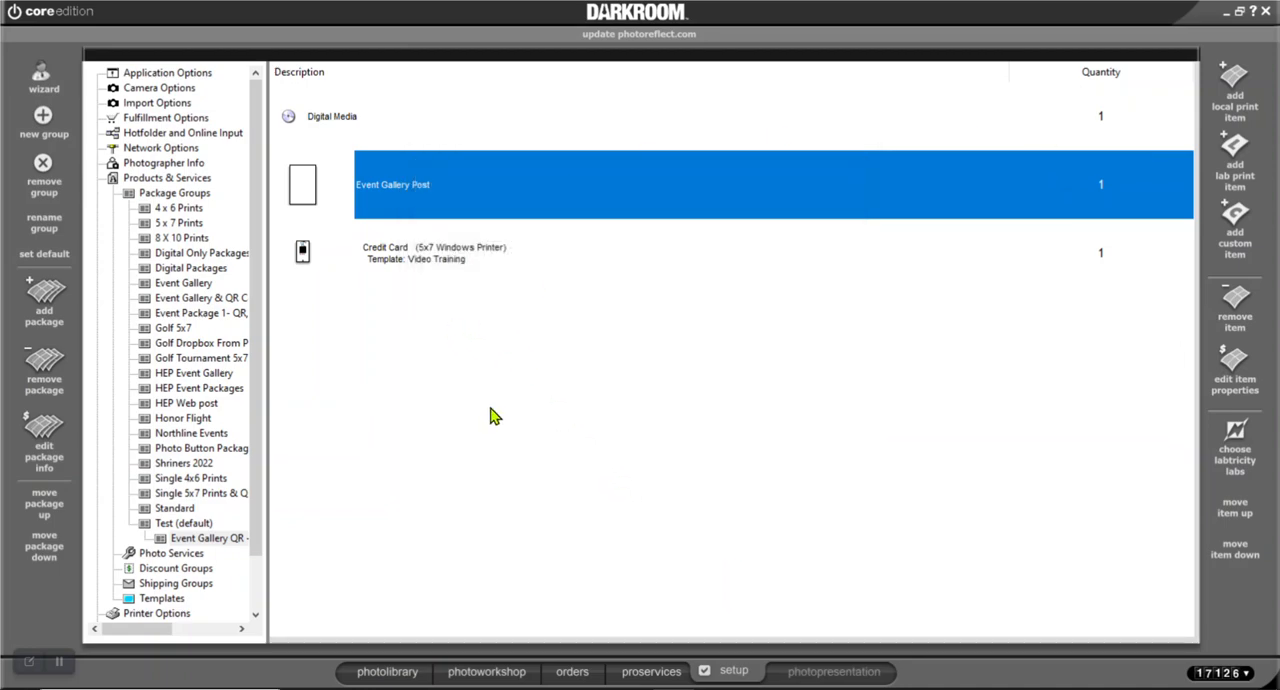
left_click(470, 675)
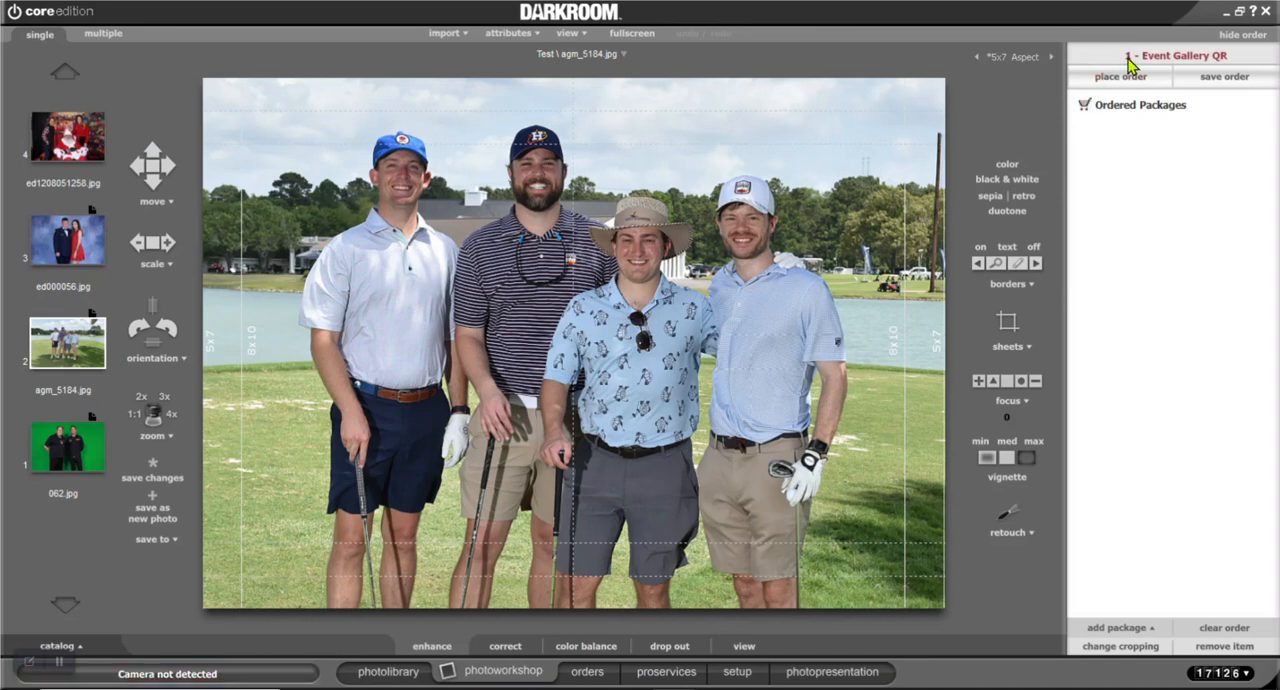
left_click(1133, 60)
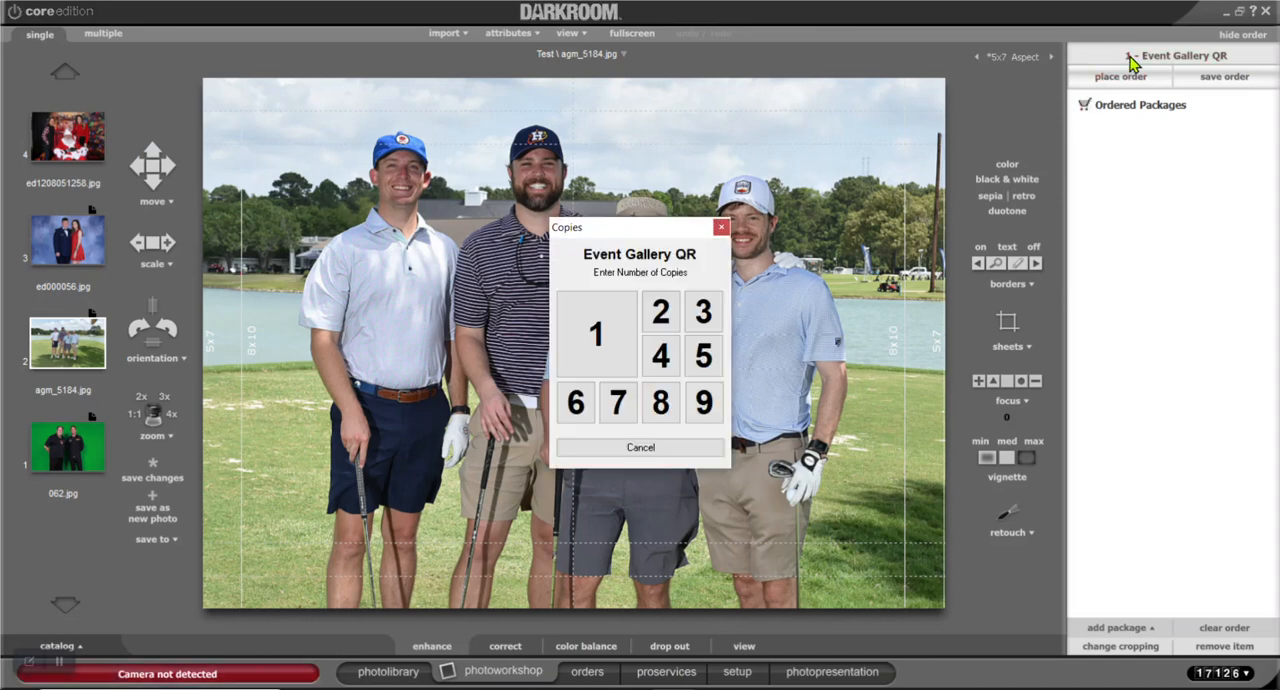
left_click(600, 337)
Check the new and completed order lists for the status of the test order
left_click(589, 672)
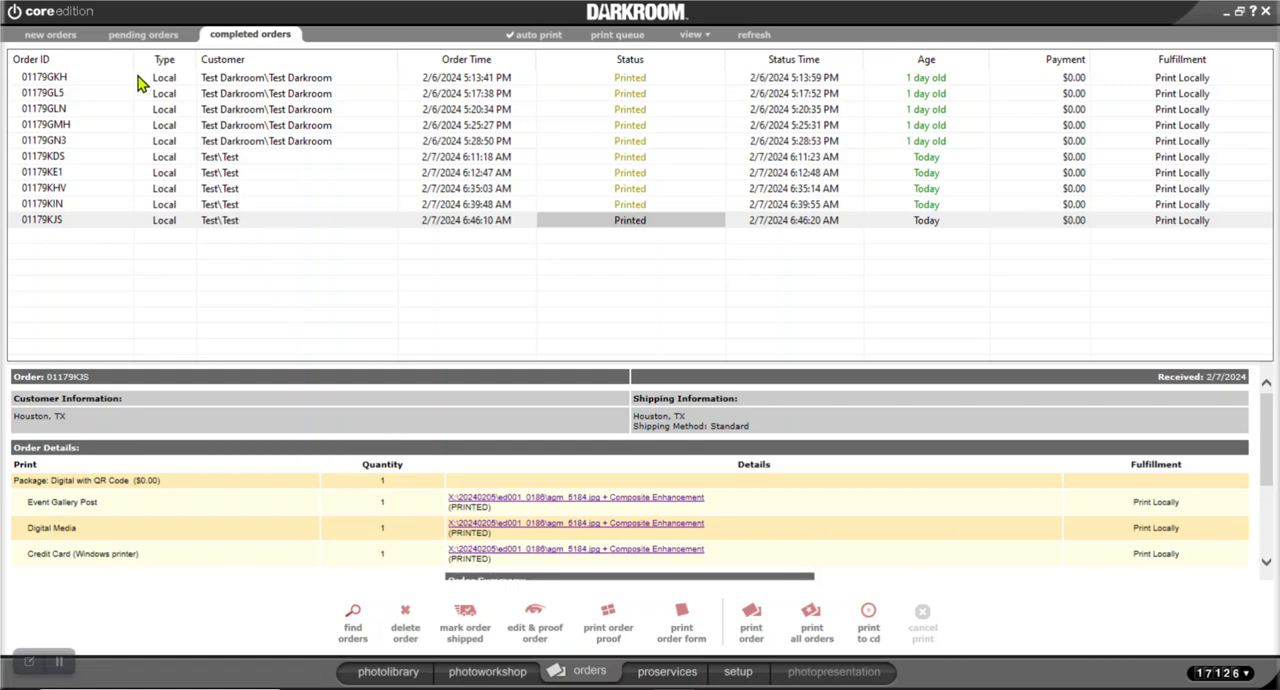
left_click(72, 33)
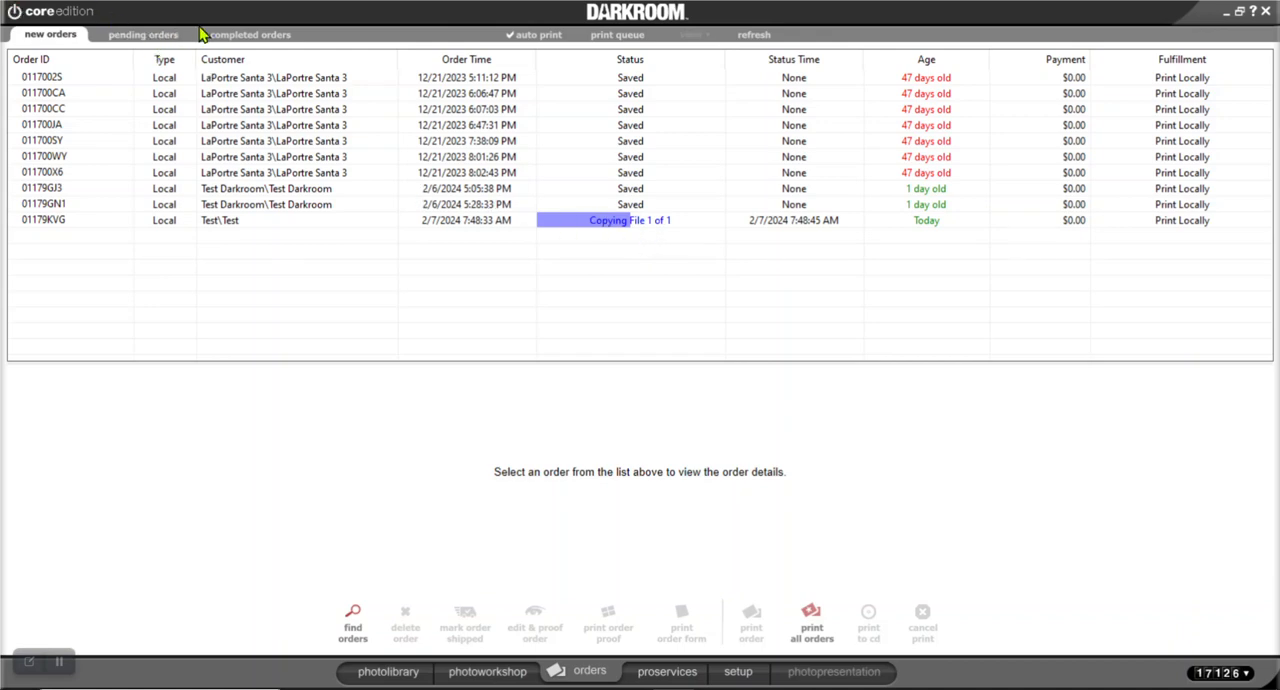
left_click(240, 40)
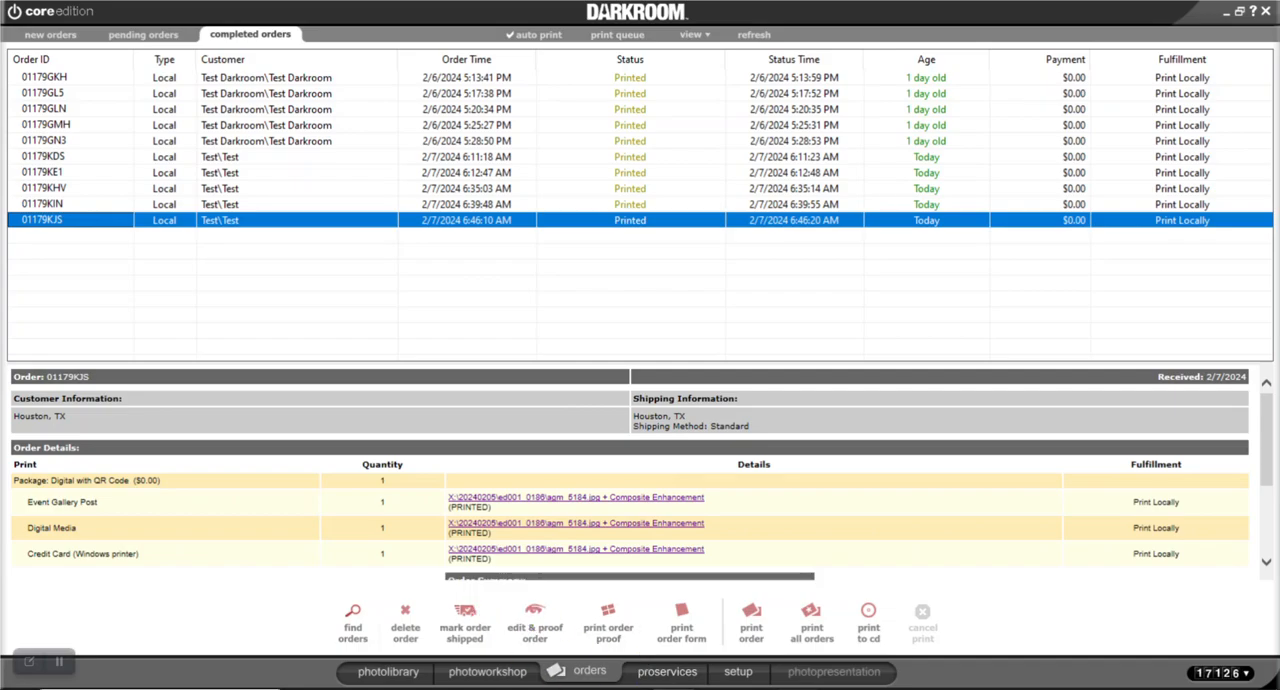
Switch to the Event Gallery website, reload the Test gallery and look for the newly posted golf photo
key("alt+Tab")
scroll(290, 375, "down", 2)
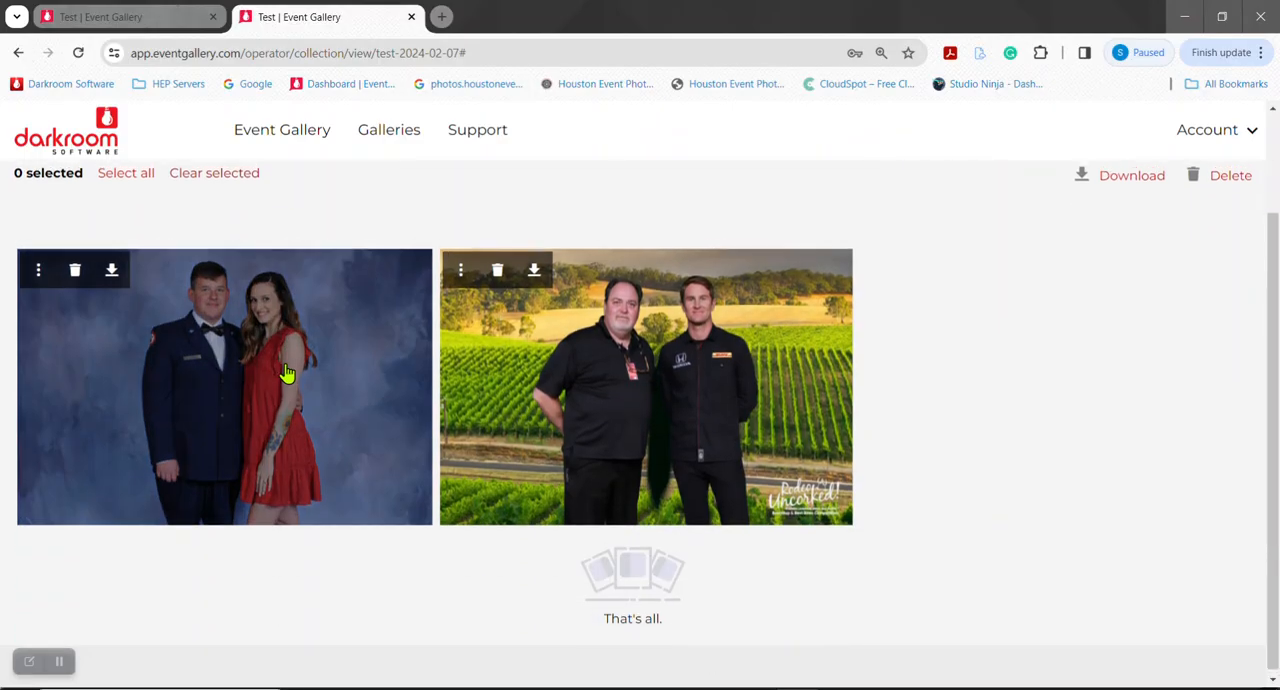
scroll(285, 373, "up", 2)
scroll(466, 300, "down", 2)
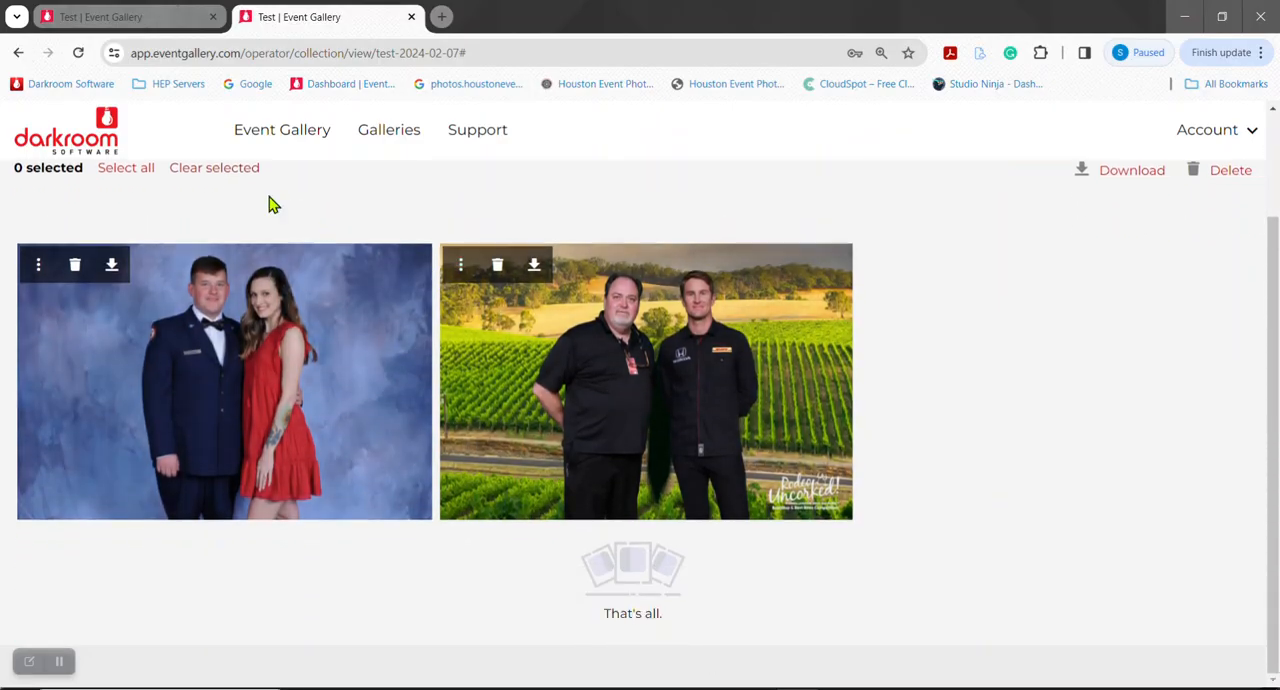
left_click(78, 52)
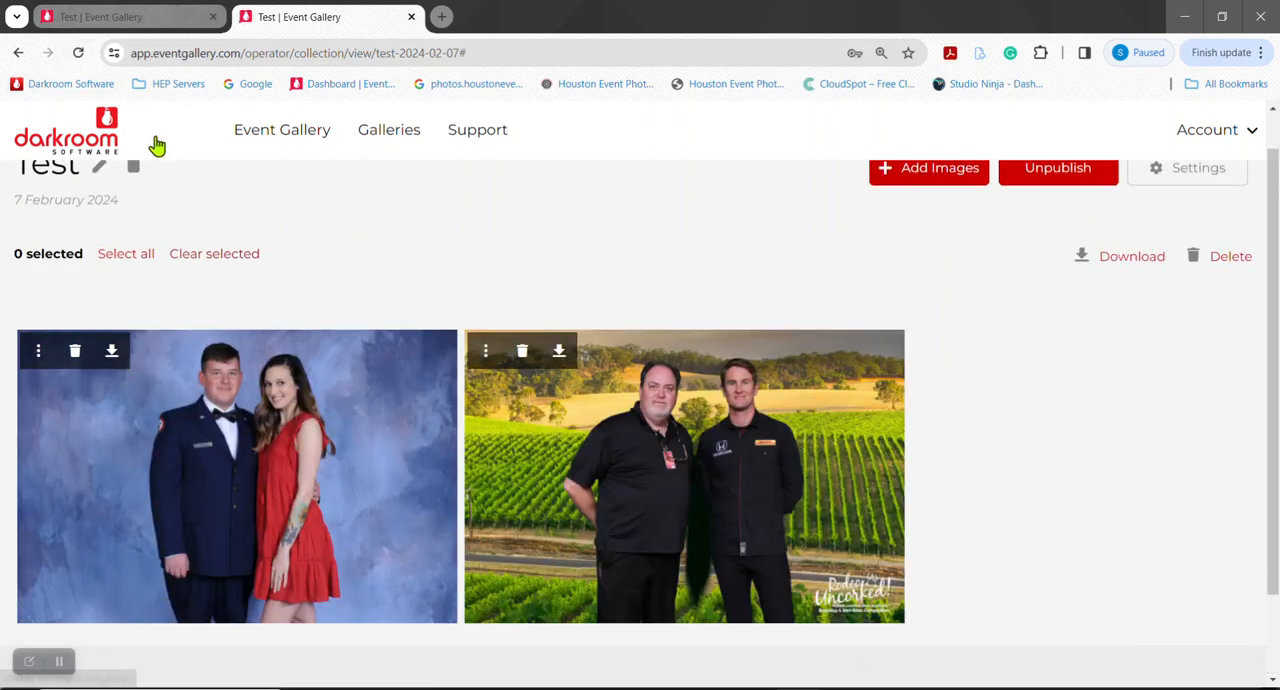
scroll(443, 423, "down", 2)
scroll(451, 423, "up", 3)
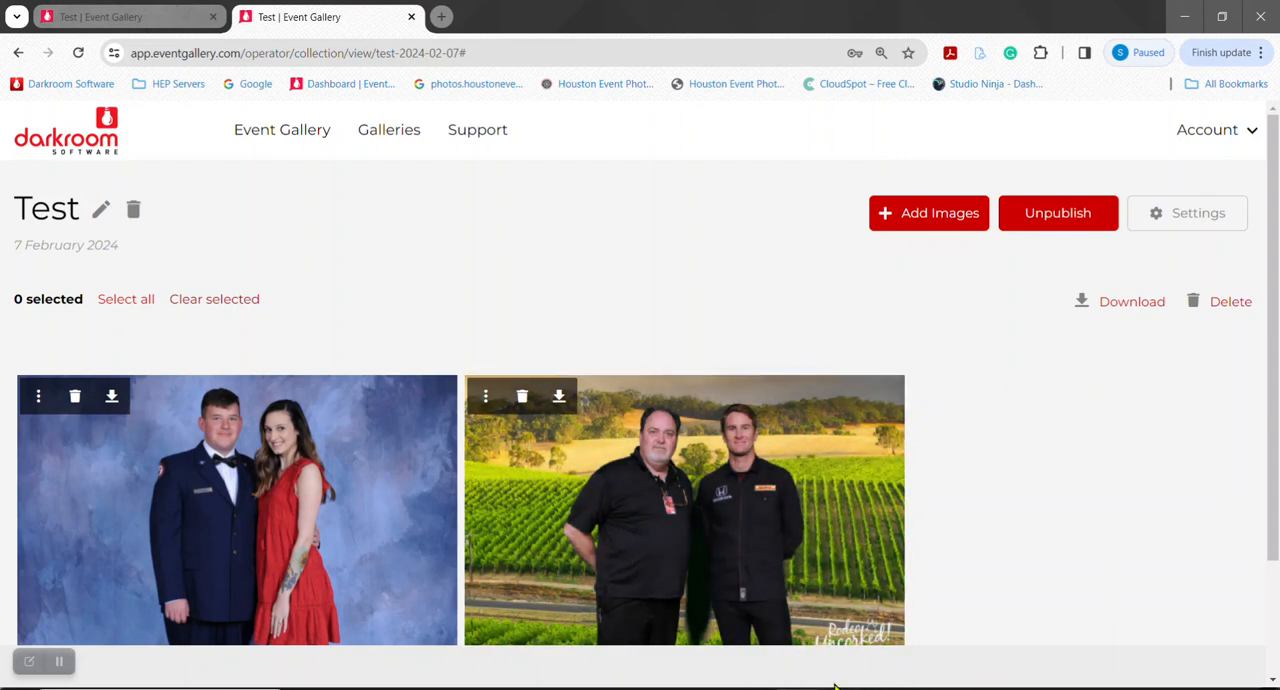
scroll(830, 676, "down", 2)
scroll(837, 674, "up", 2)
scroll(837, 674, "down", 2)
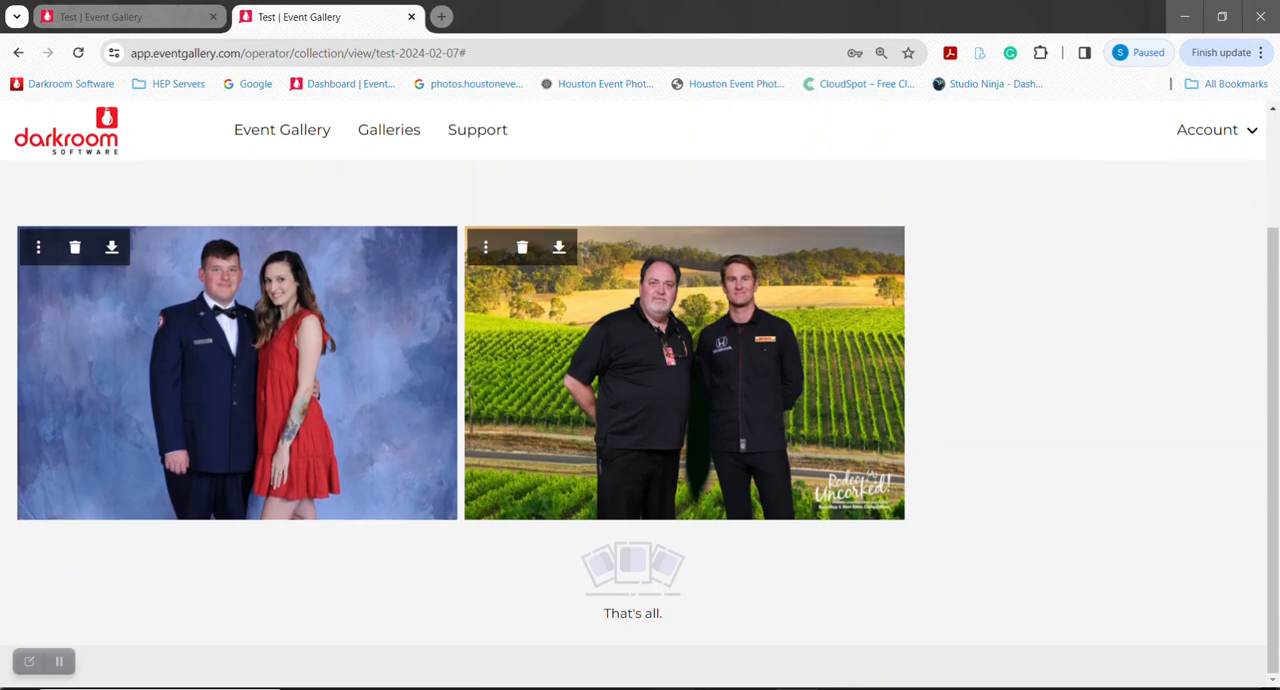
Switch back to Darkroom, cancel printing of today's 4x6 Print test order in the new orders and delete that order
key("alt+Tab")
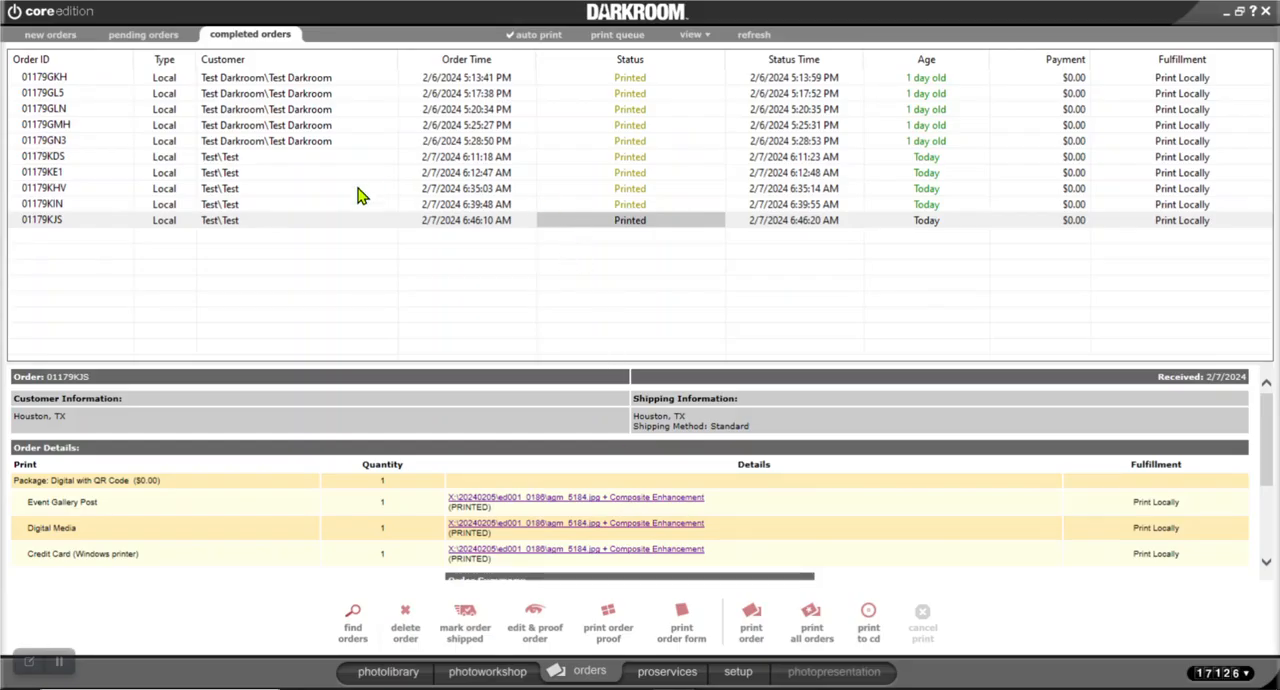
left_click(44, 34)
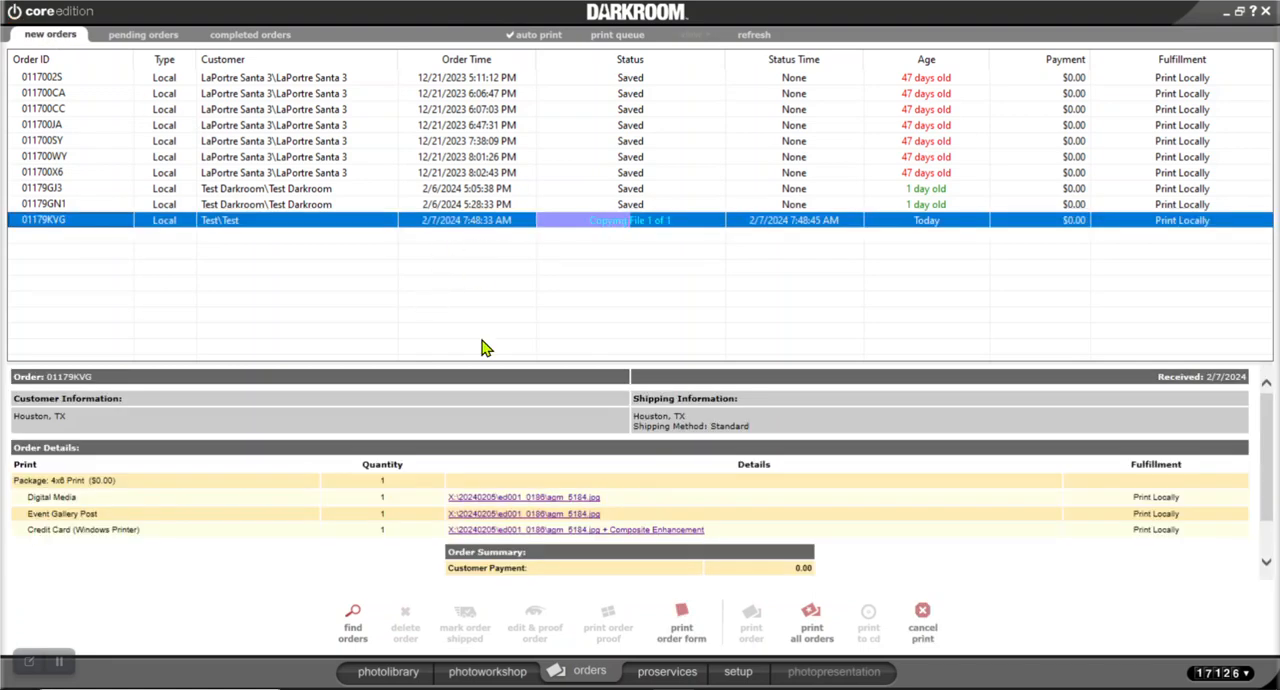
left_click(922, 613)
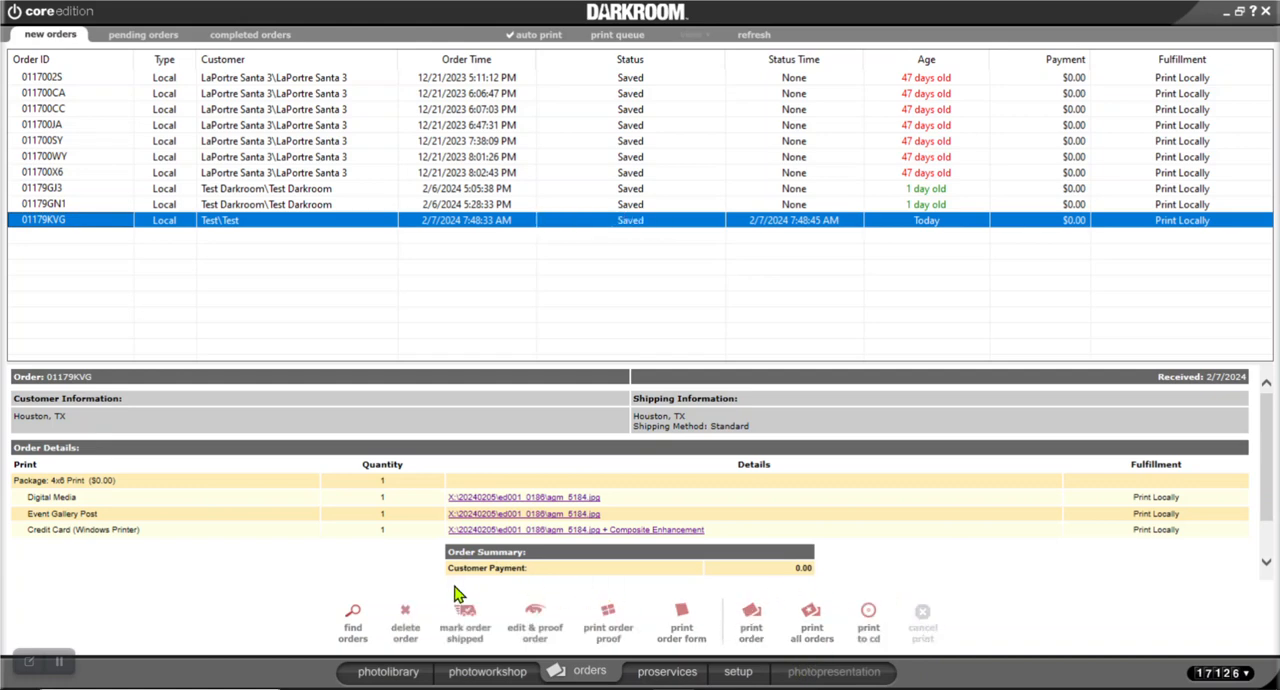
left_click(405, 625)
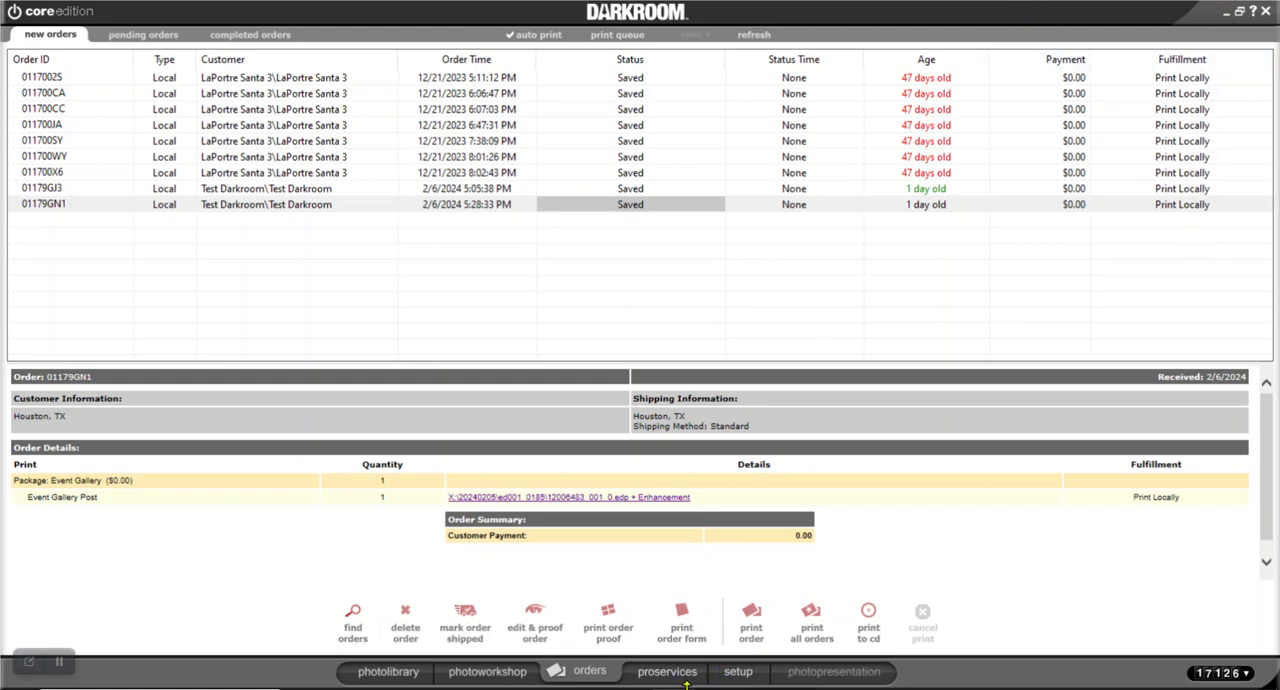
left_click(740, 674)
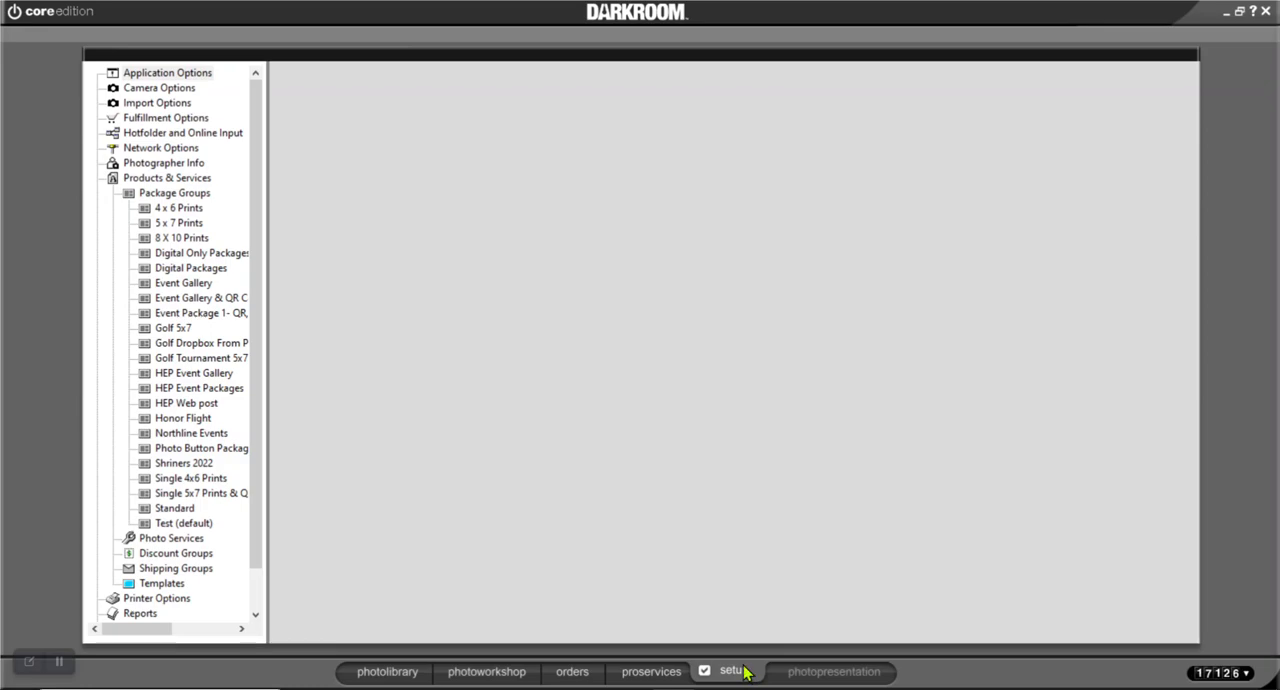
left_click(655, 673)
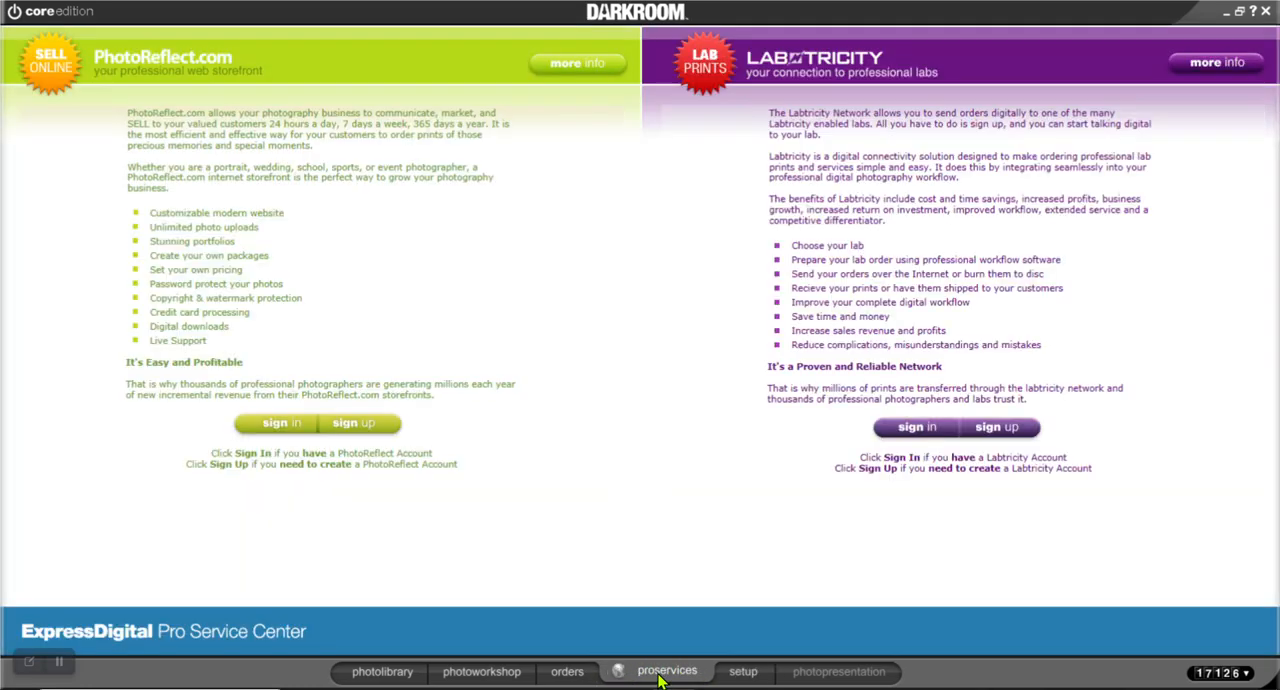
left_click(565, 672)
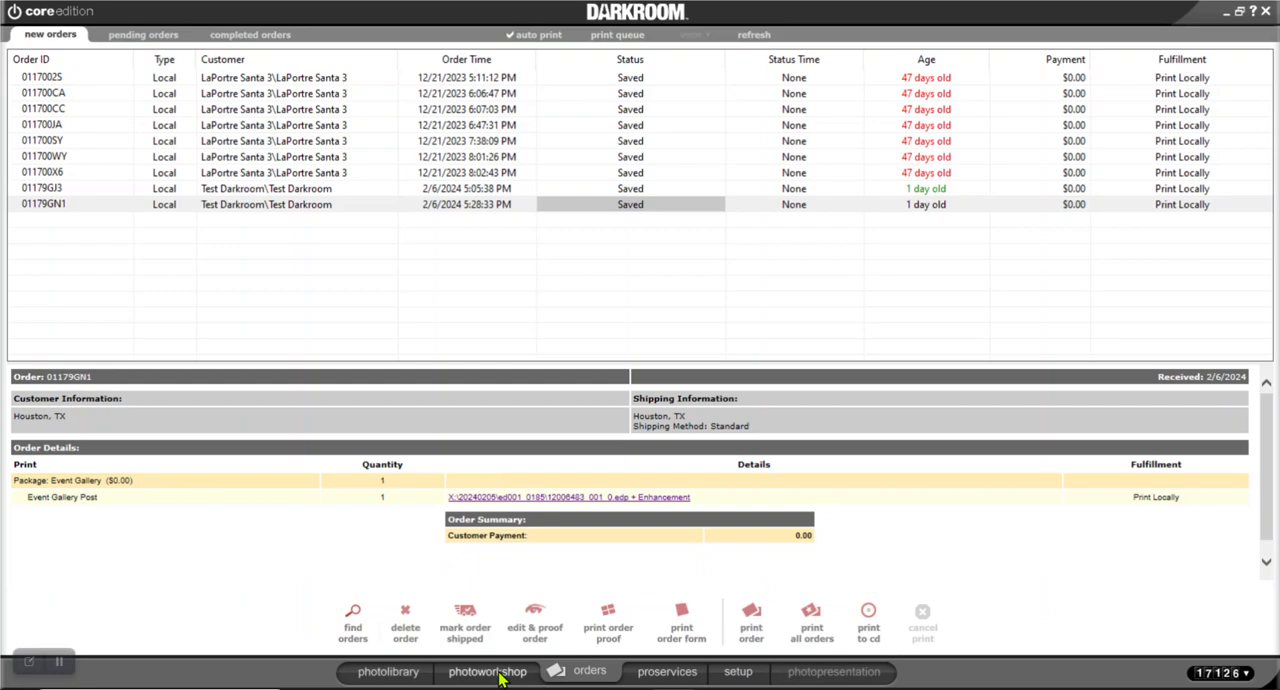
left_click(490, 672)
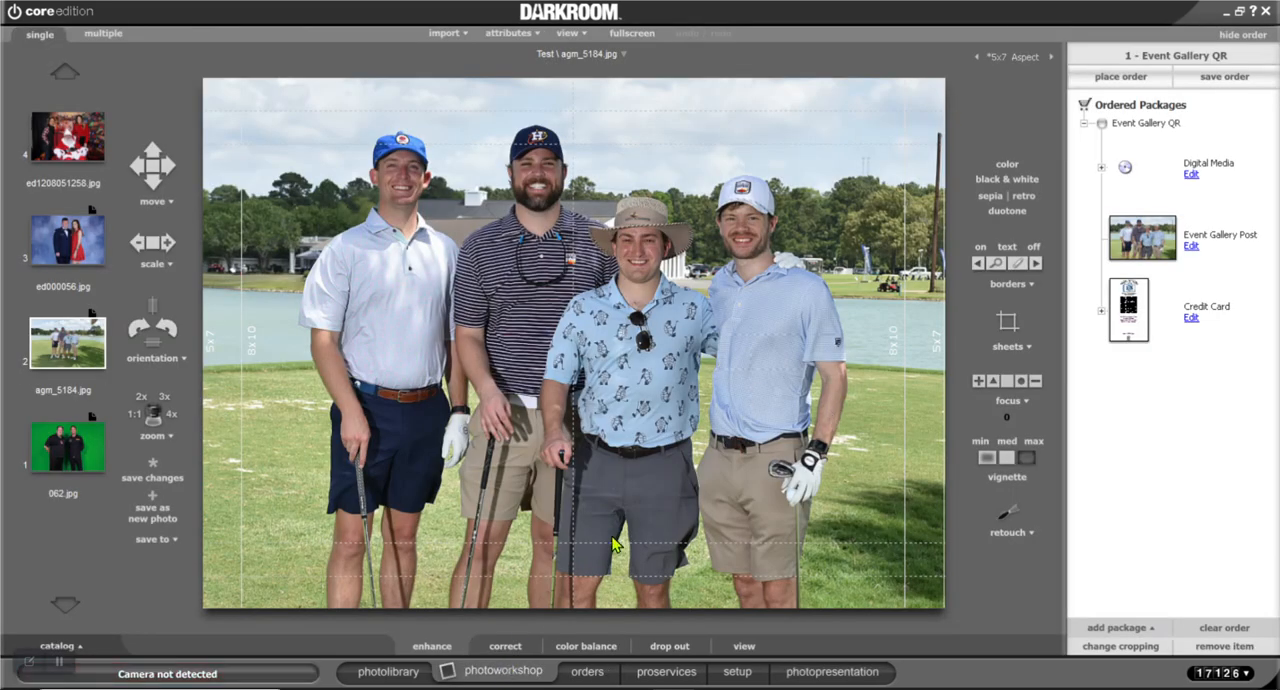
Turn the custom gallery name off and on again in the Event Gallery QR package's Event Gallery Post settings and save them
left_click(735, 672)
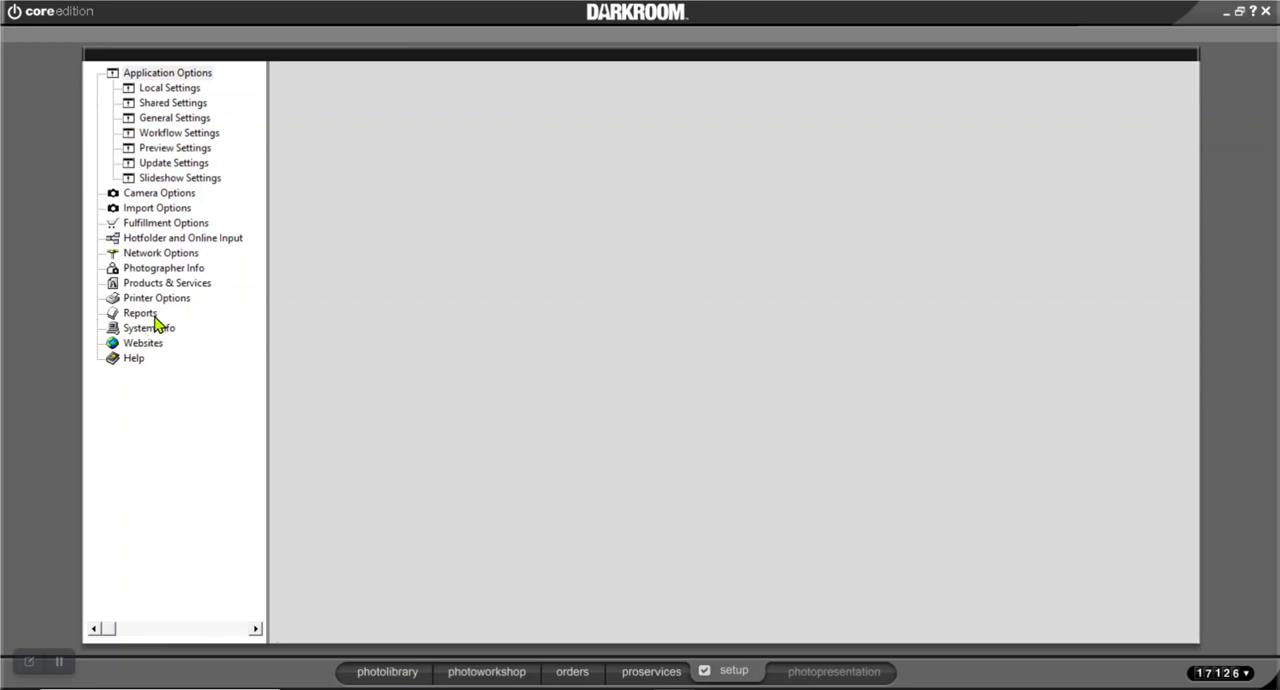
left_click(137, 285)
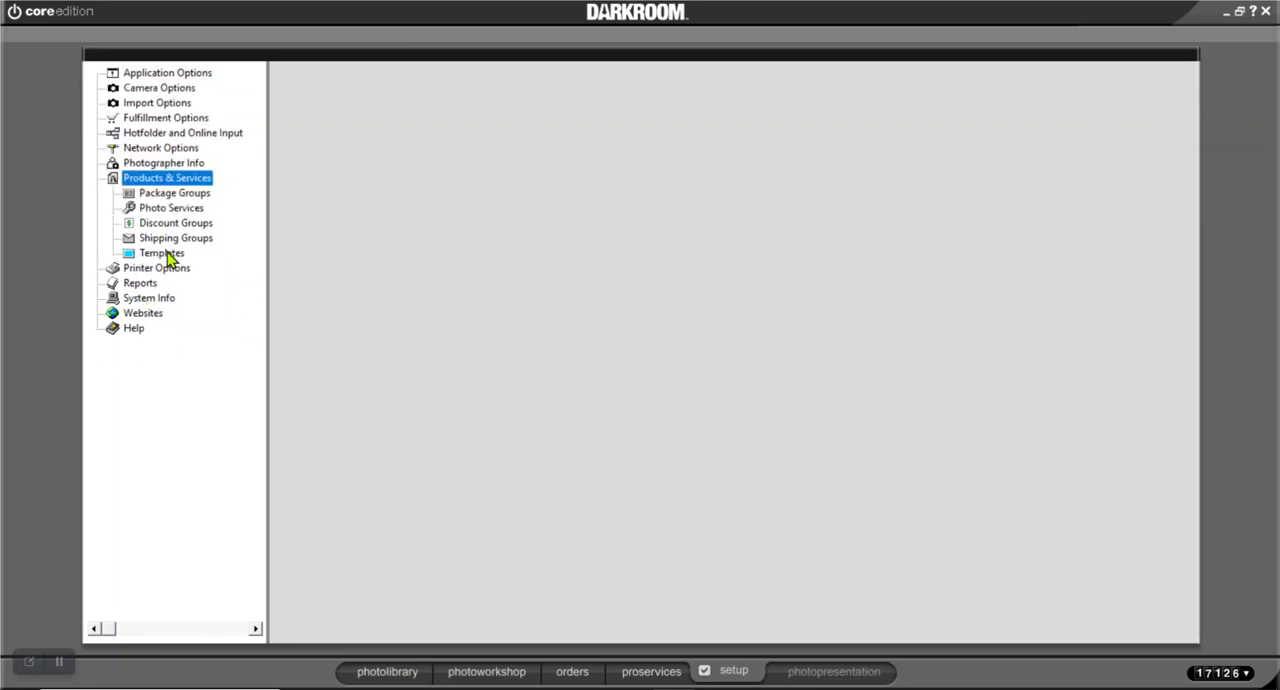
left_click(173, 197)
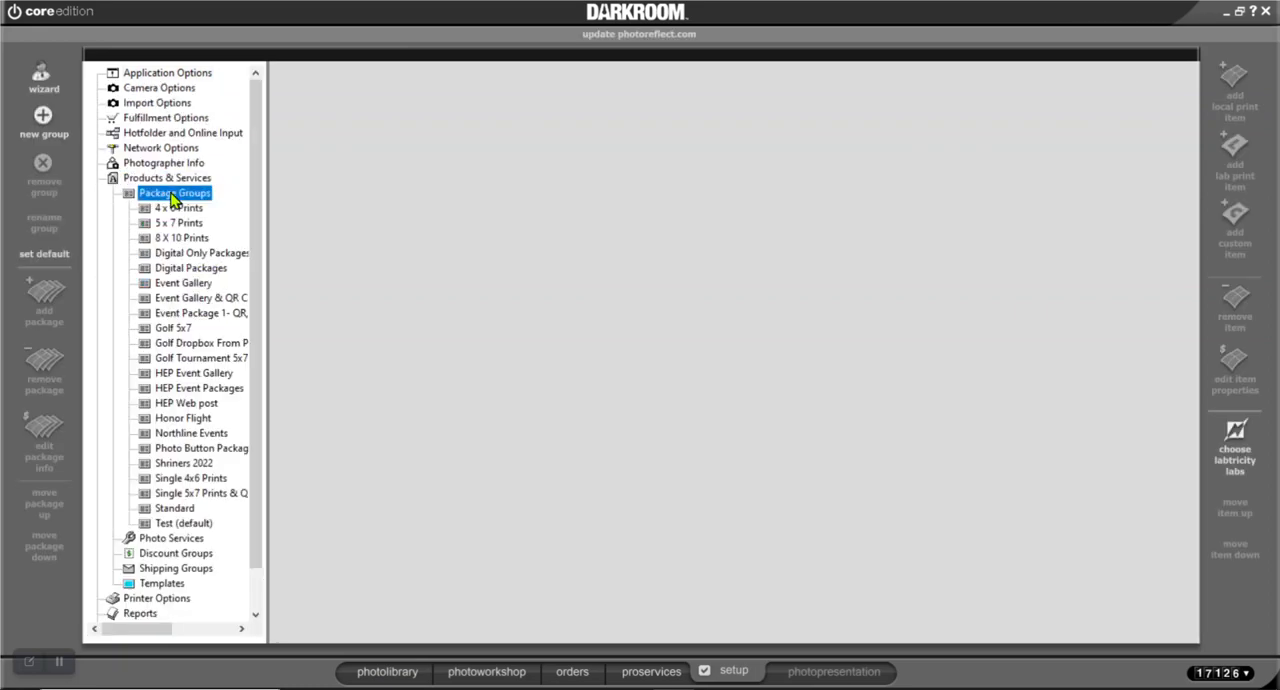
left_click(183, 522)
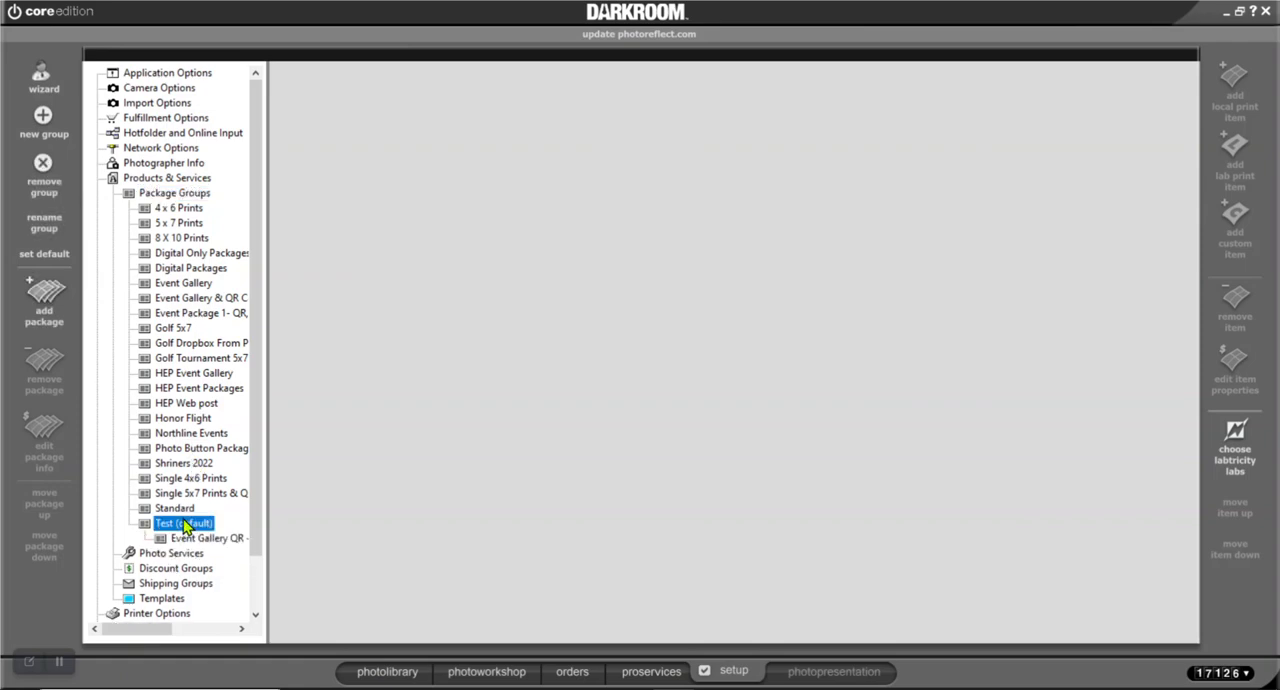
left_click(200, 538)
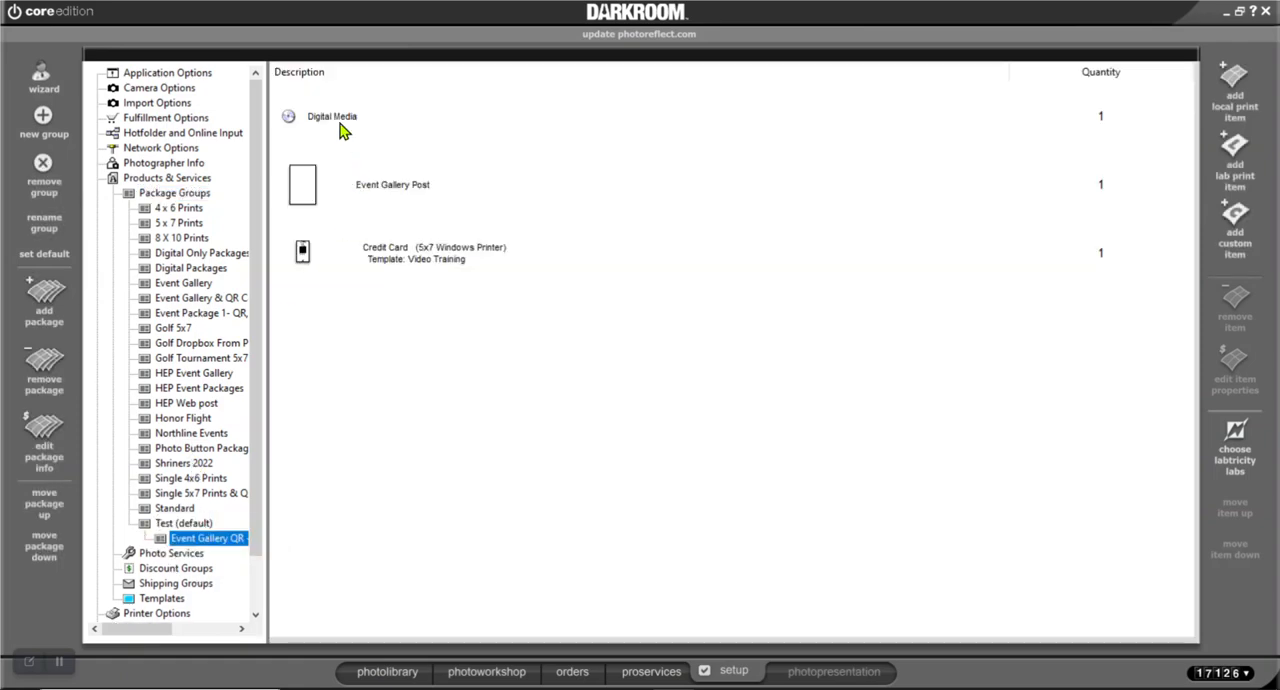
left_click(380, 180)
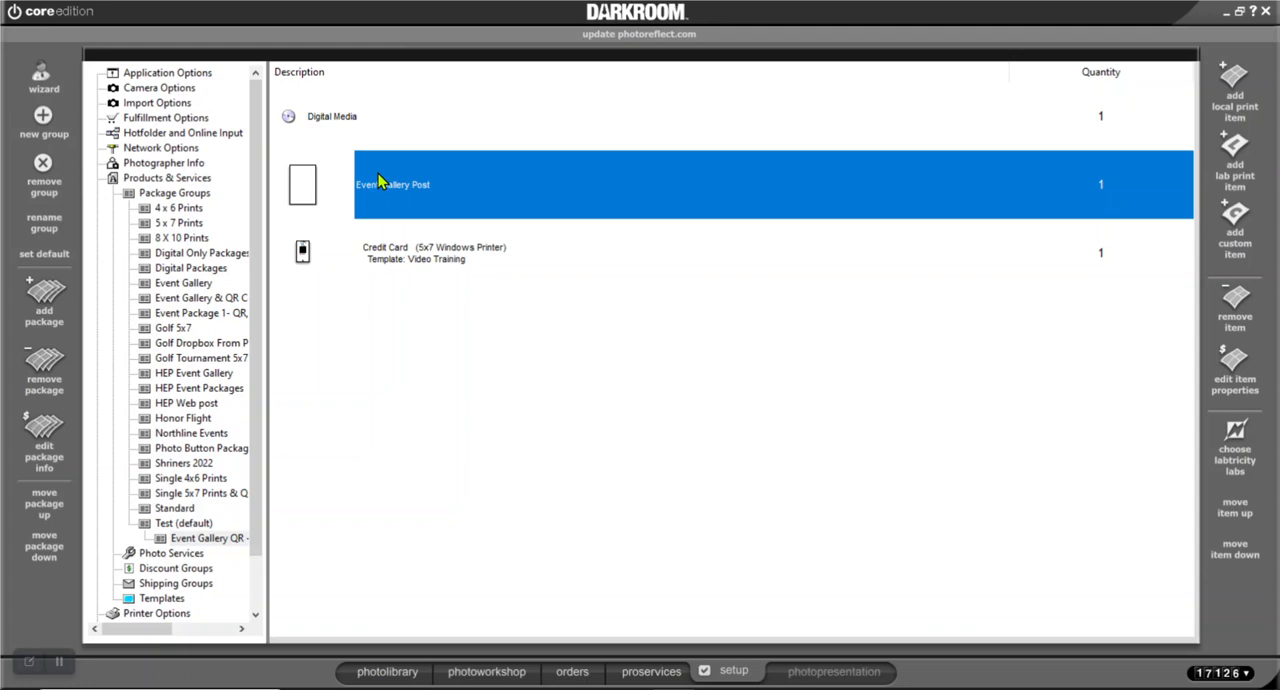
double_click(380, 182)
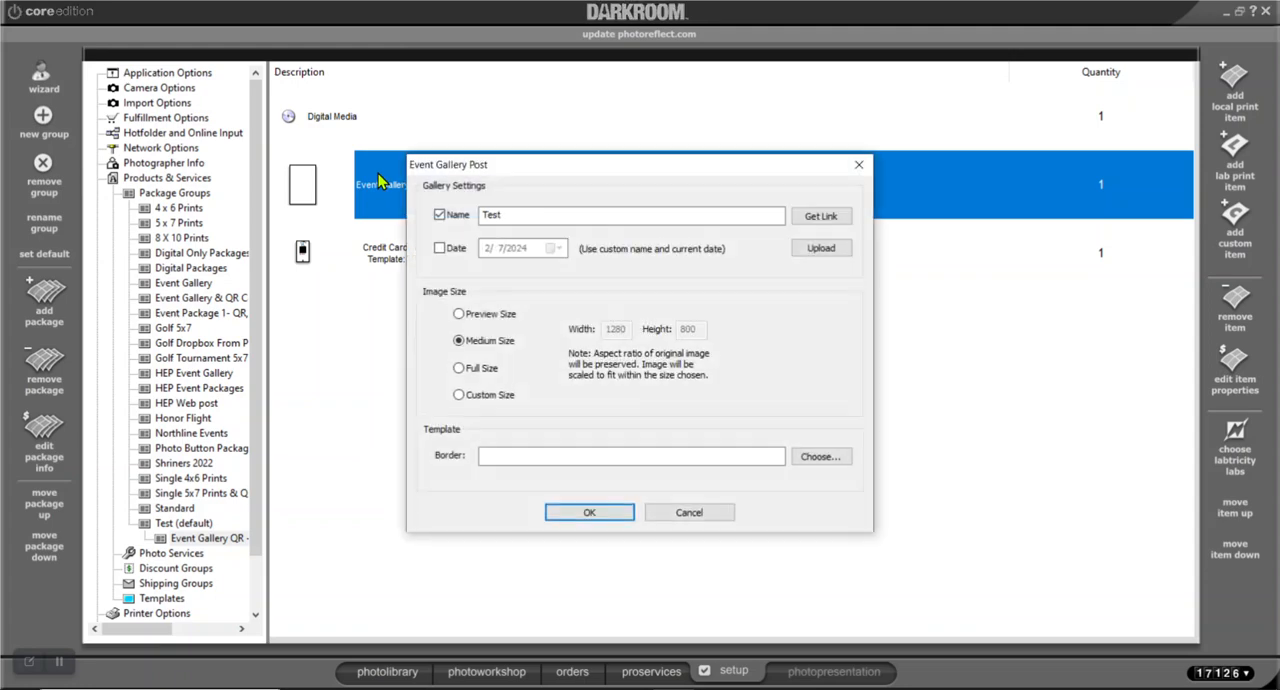
left_click(439, 216)
left_click(440, 216)
left_click(560, 513)
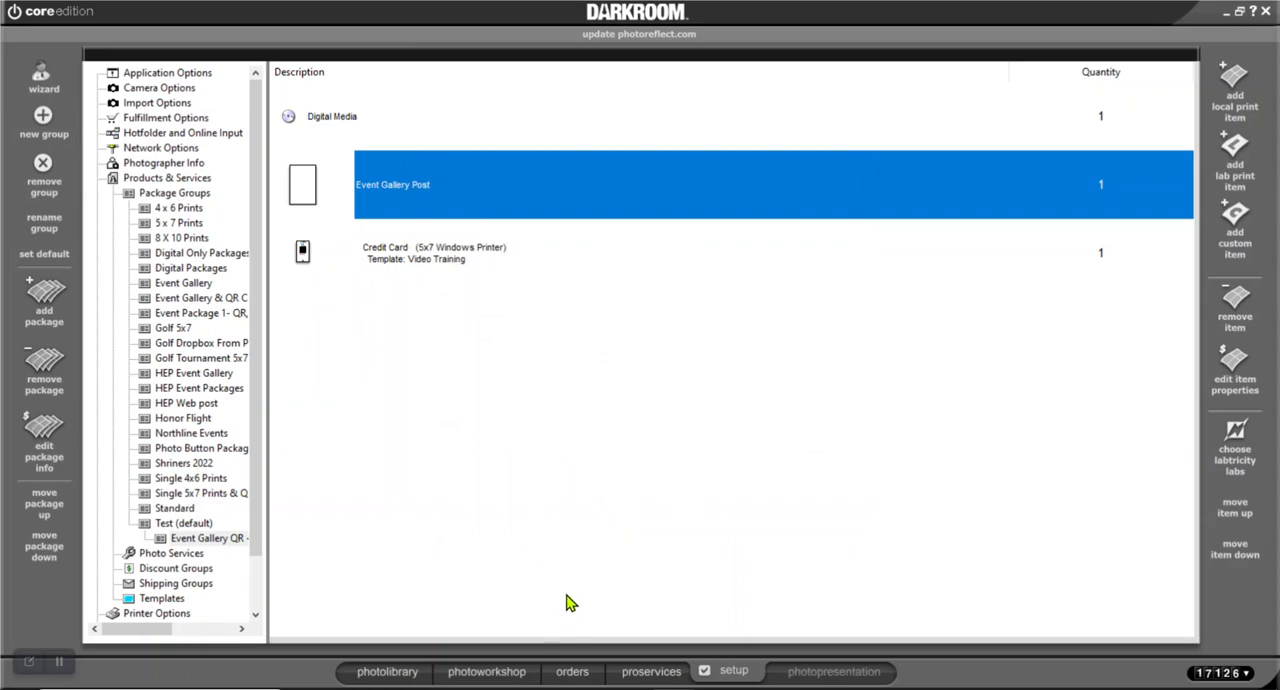
Return to the photo workshop and clear the entire pending Event Gallery QR order
left_click(510, 675)
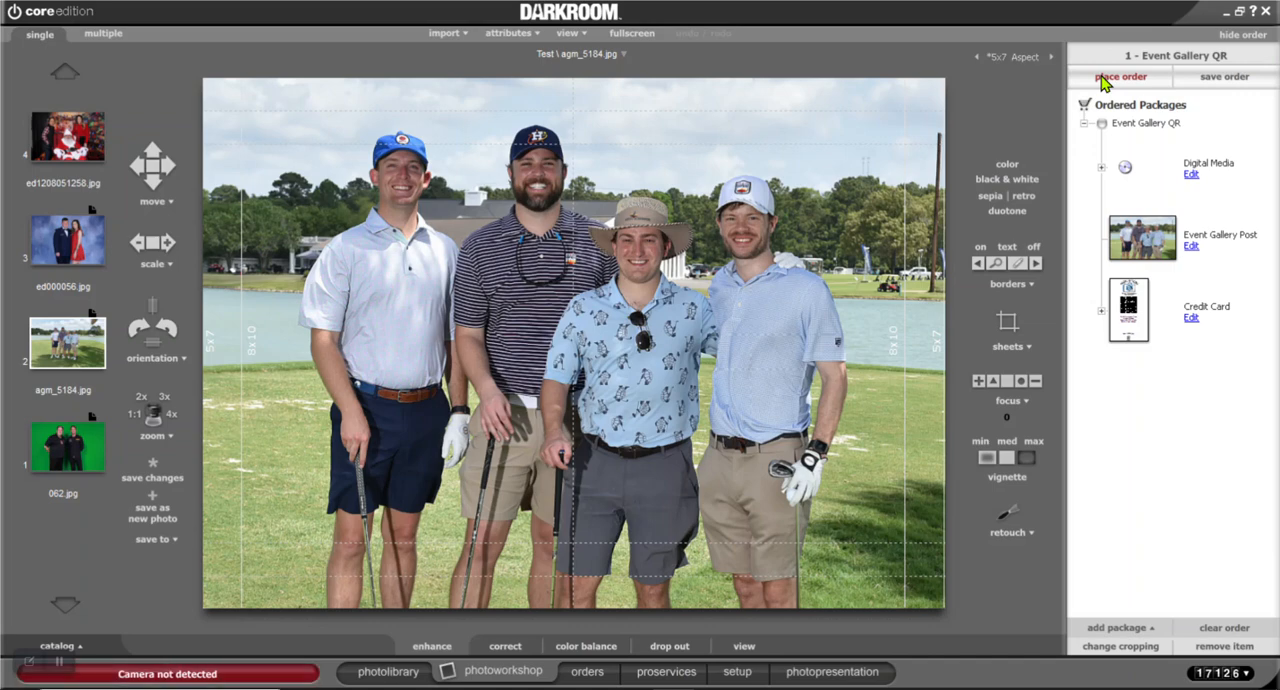
left_click(1232, 627)
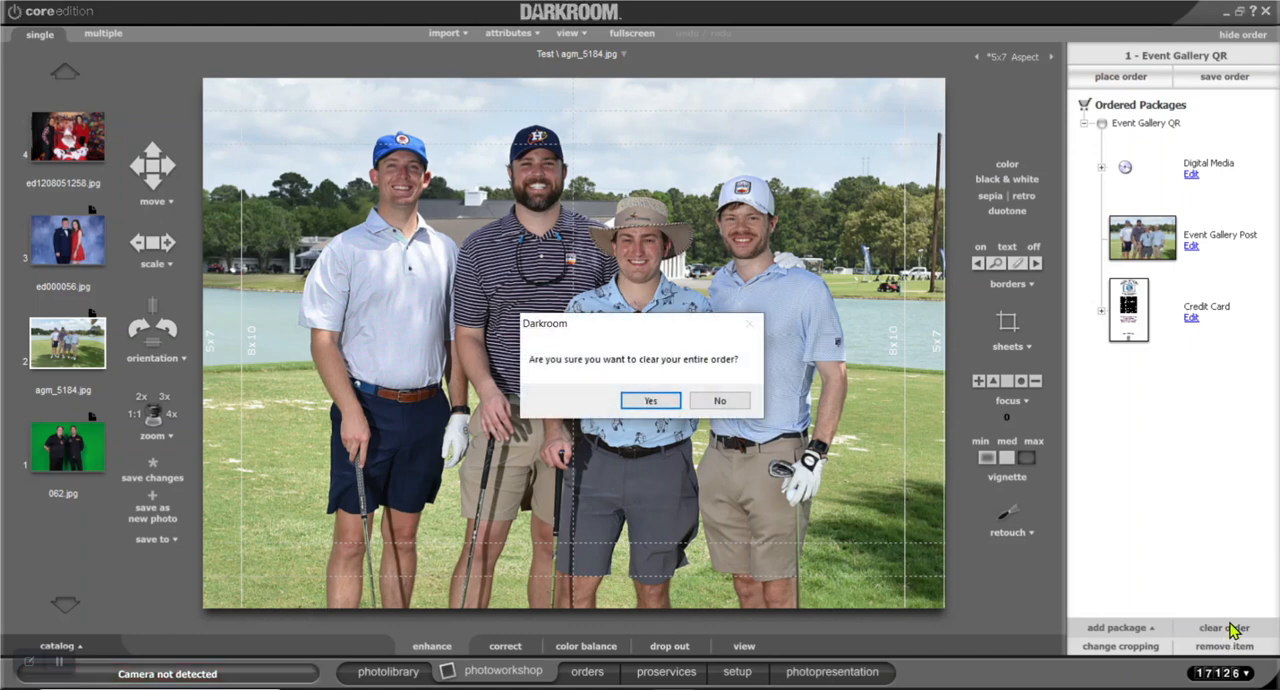
left_click(648, 402)
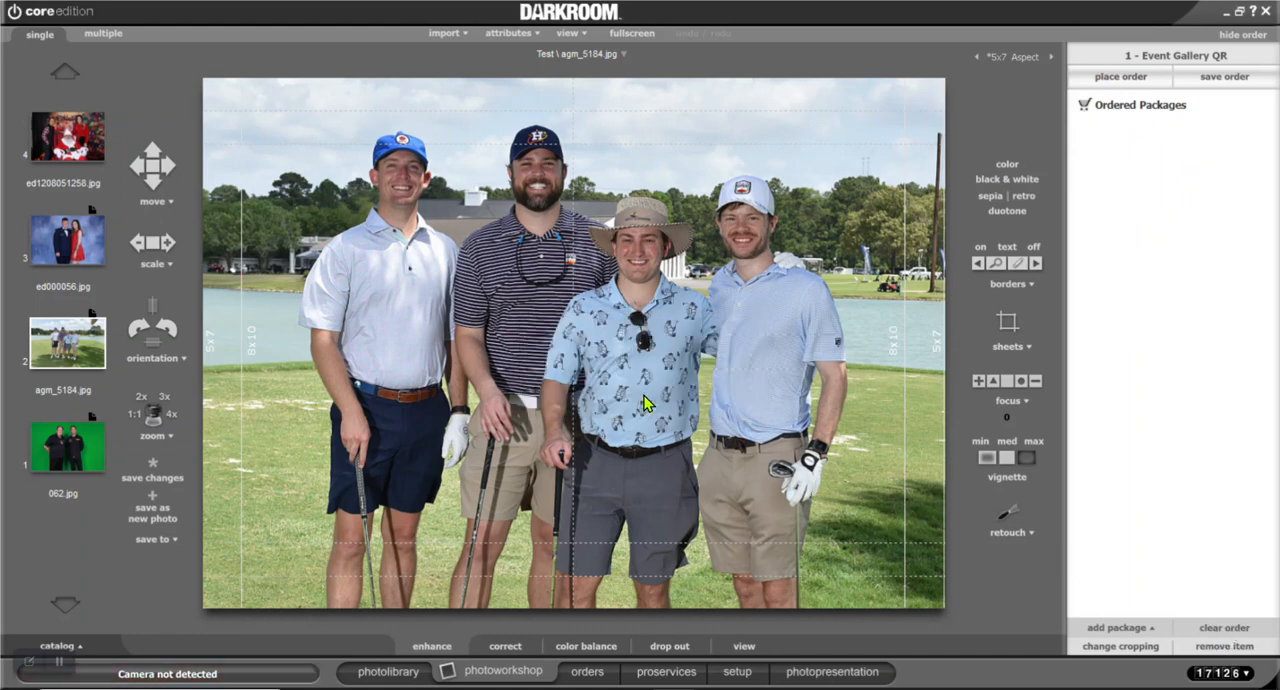
Add the Event Gallery QR package to the order for the golf photo agm_5184.jpg and place the order
left_click(1107, 64)
left_click(606, 310)
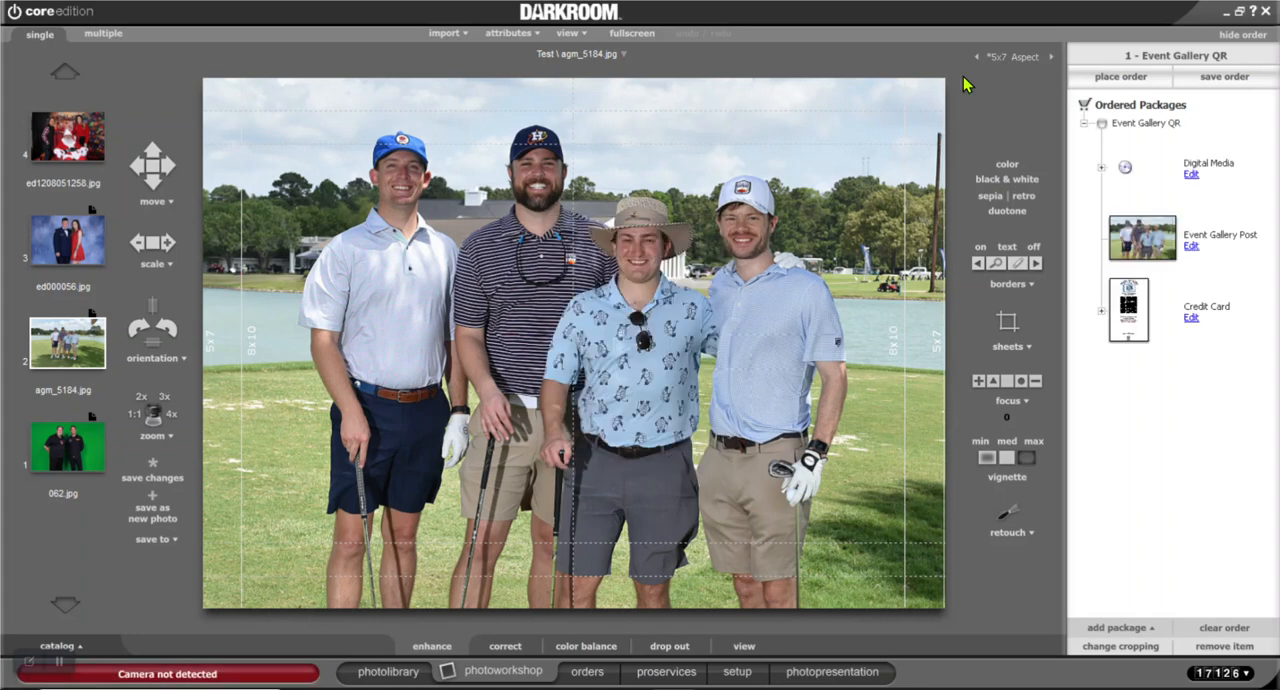
left_click(1112, 78)
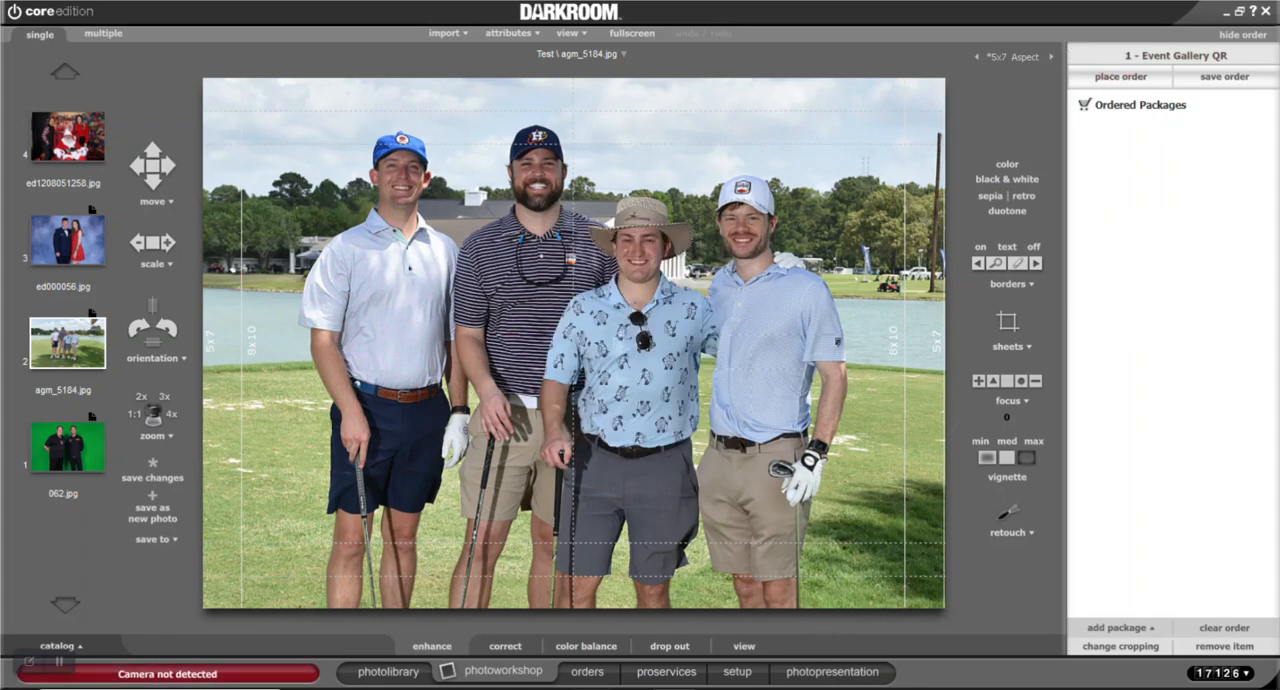
Open the newest Test order from the completed orders in proofing and page through its items to the Credit Card QR print
left_click(587, 672)
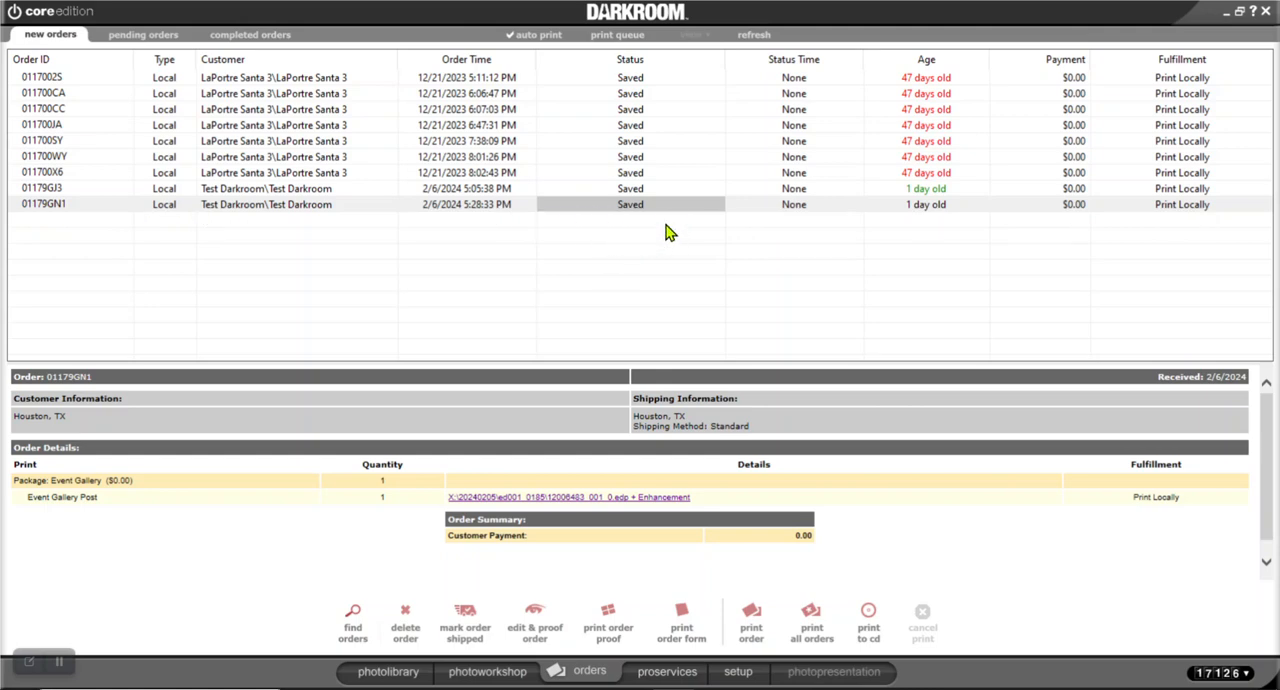
left_click(245, 35)
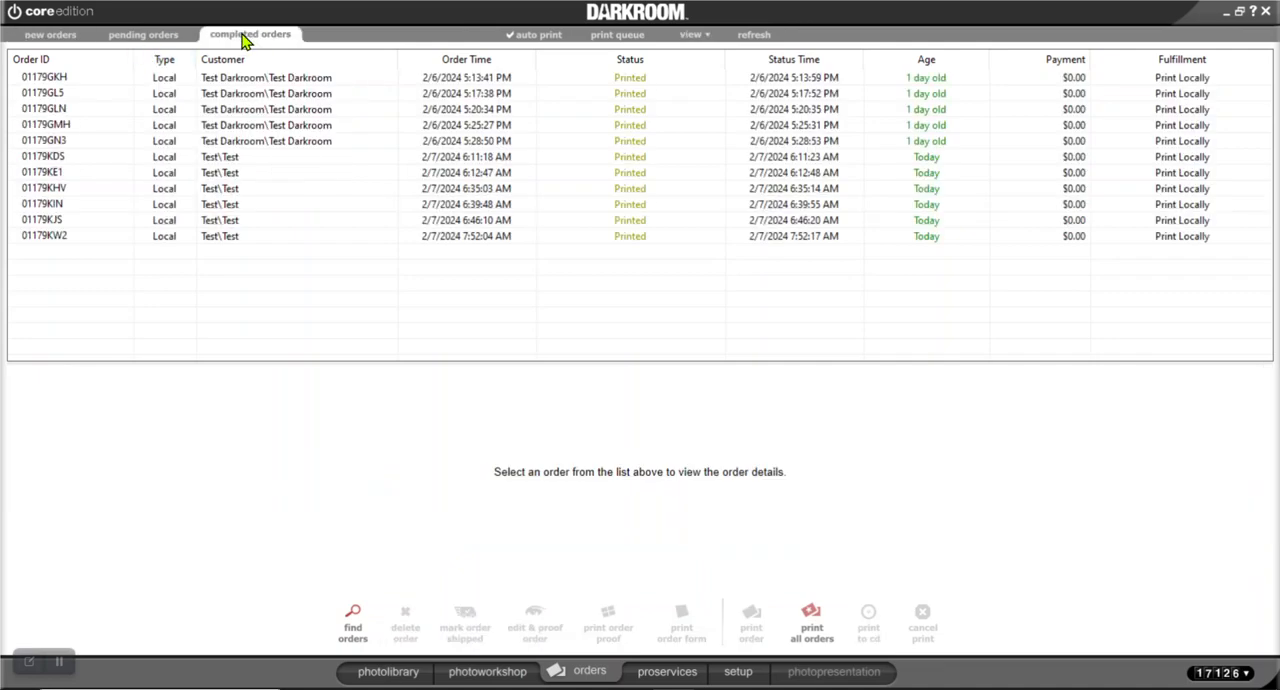
double_click(232, 240)
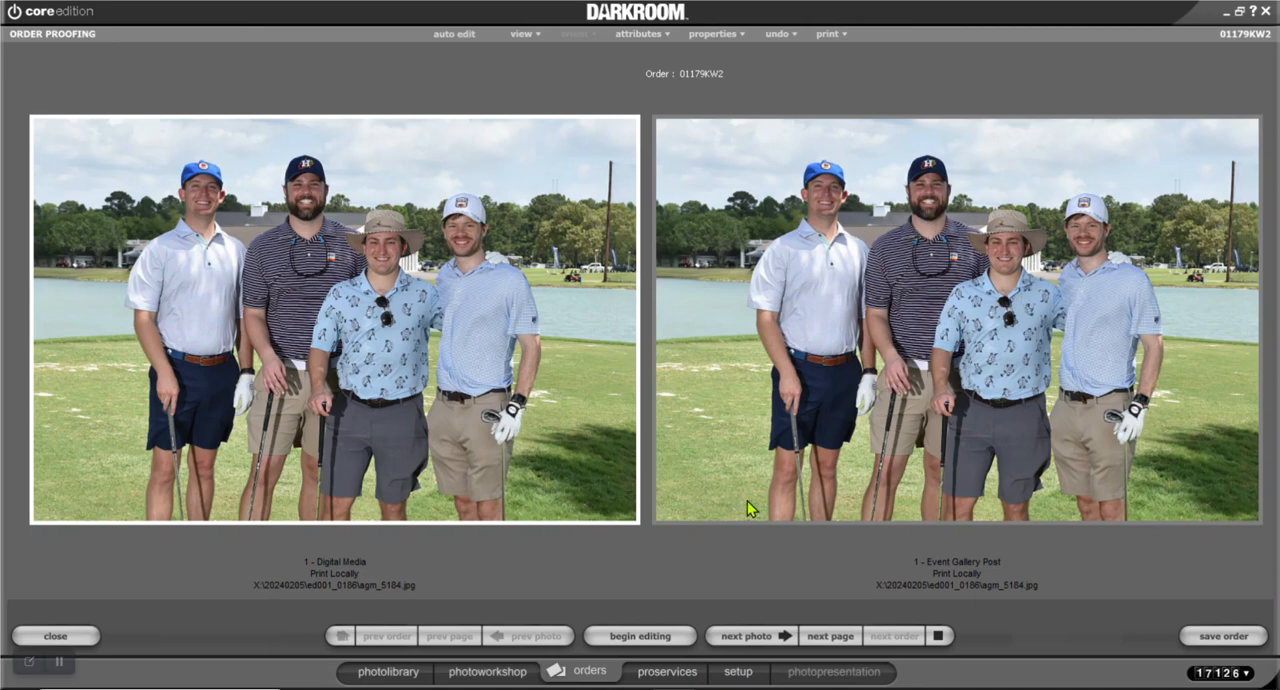
left_click(784, 645)
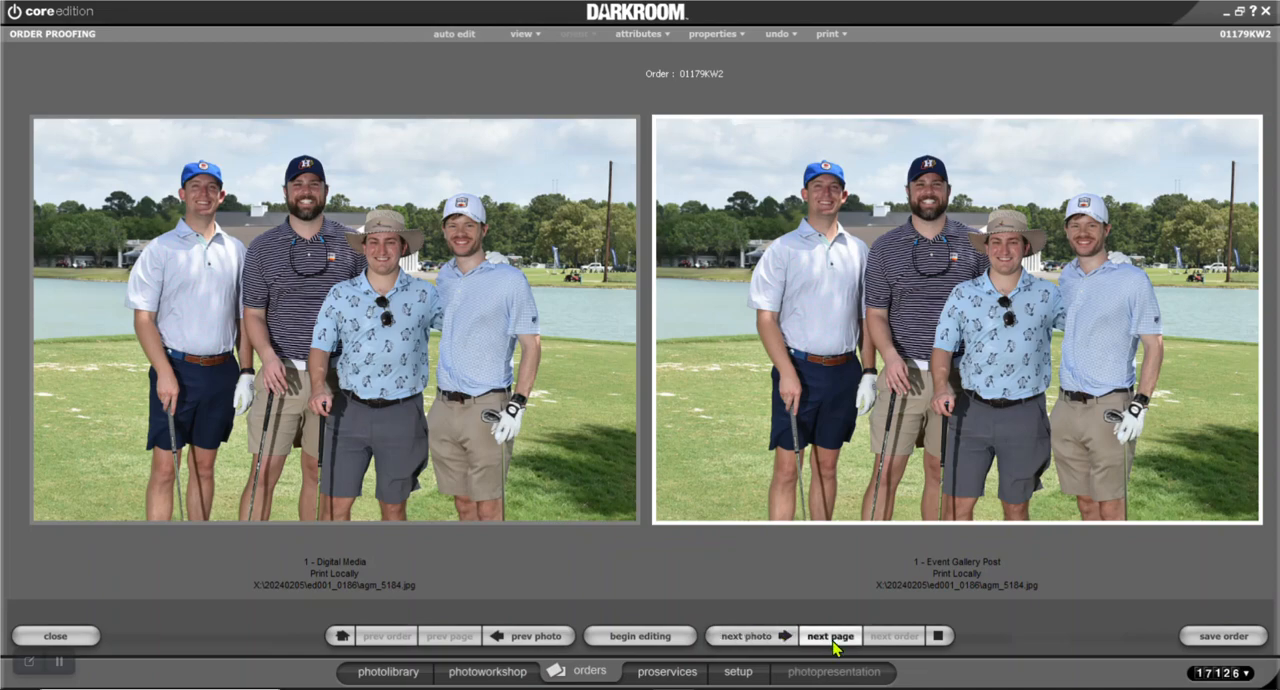
left_click(832, 640)
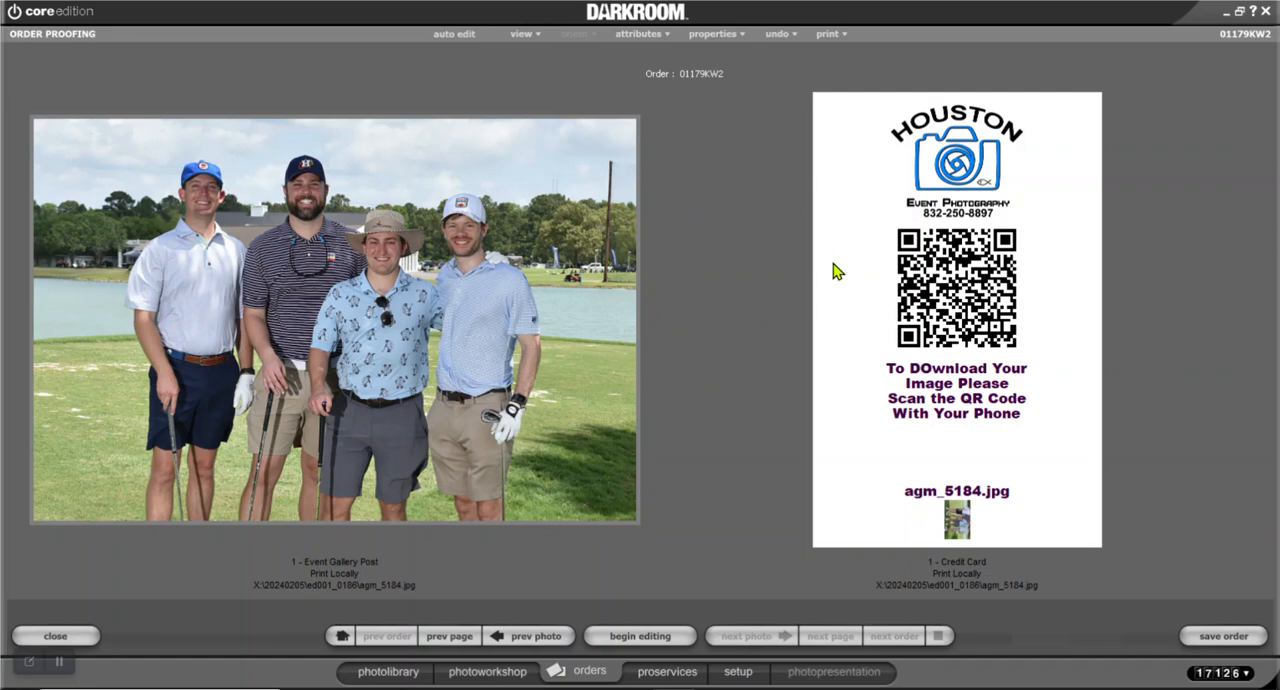
Review the Event Gallery Post settings of the Event Gallery QR package in the default Test group's setup, closing them without changes
left_click(737, 674)
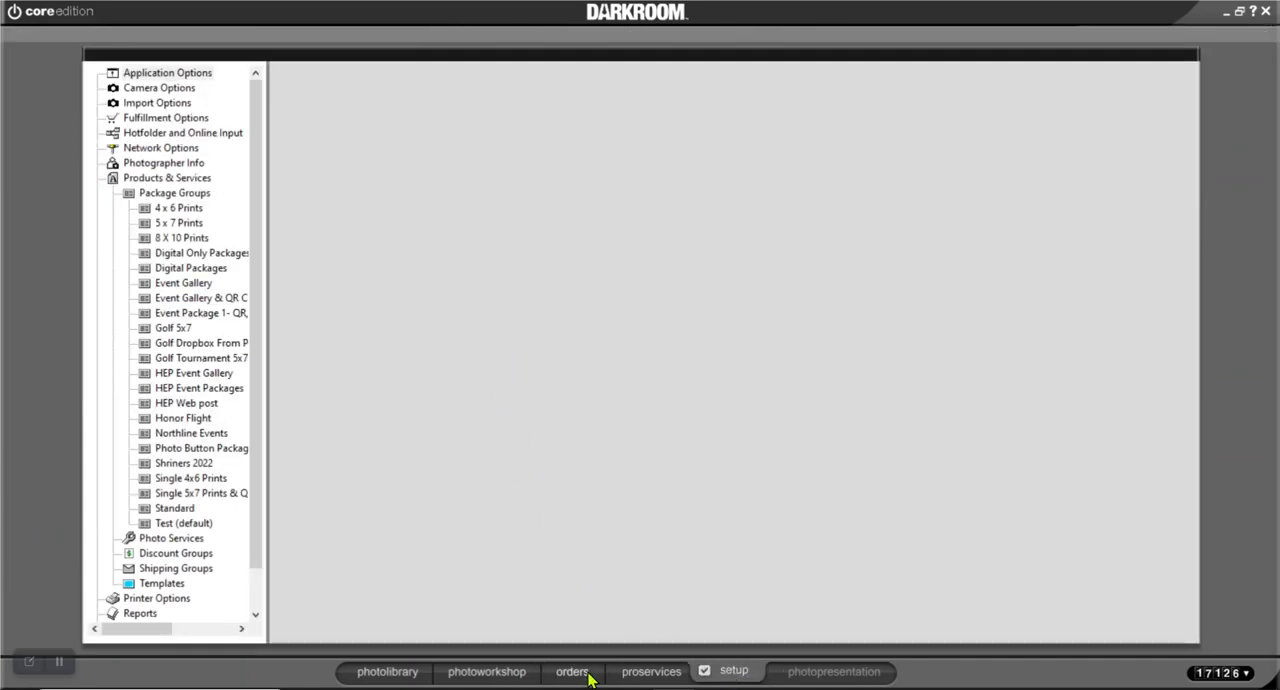
left_click(507, 674)
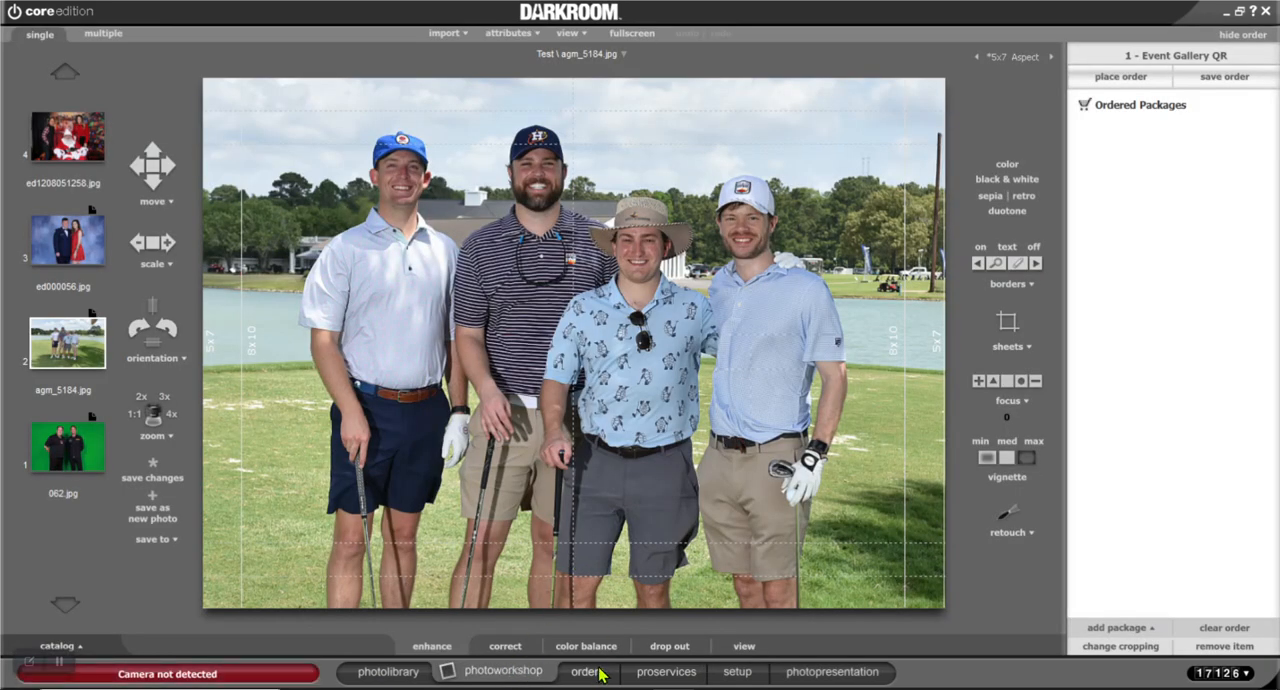
left_click(737, 672)
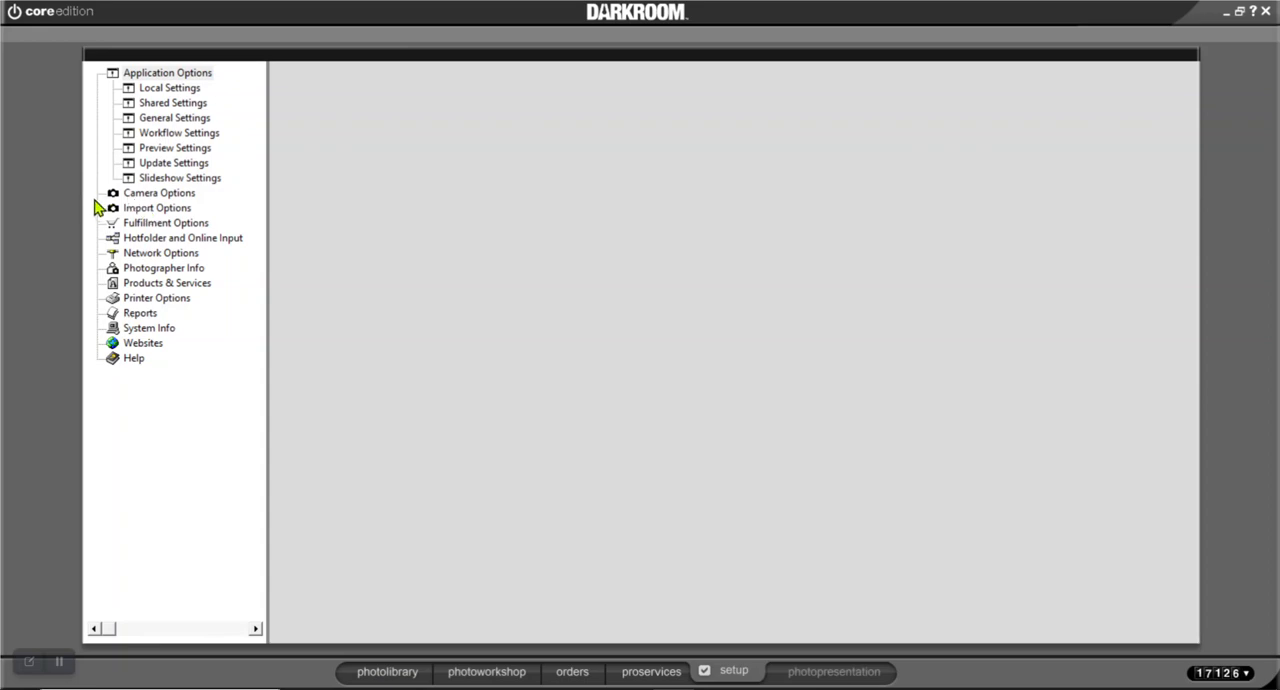
left_click(127, 285)
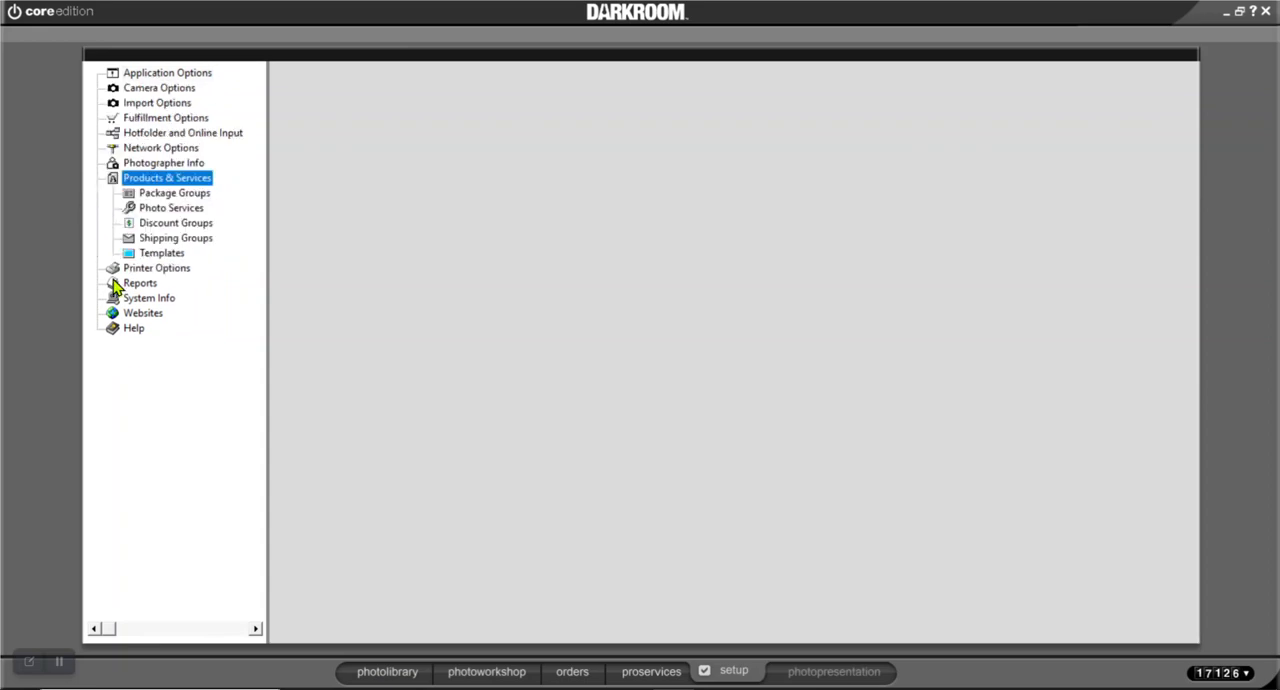
left_click(140, 200)
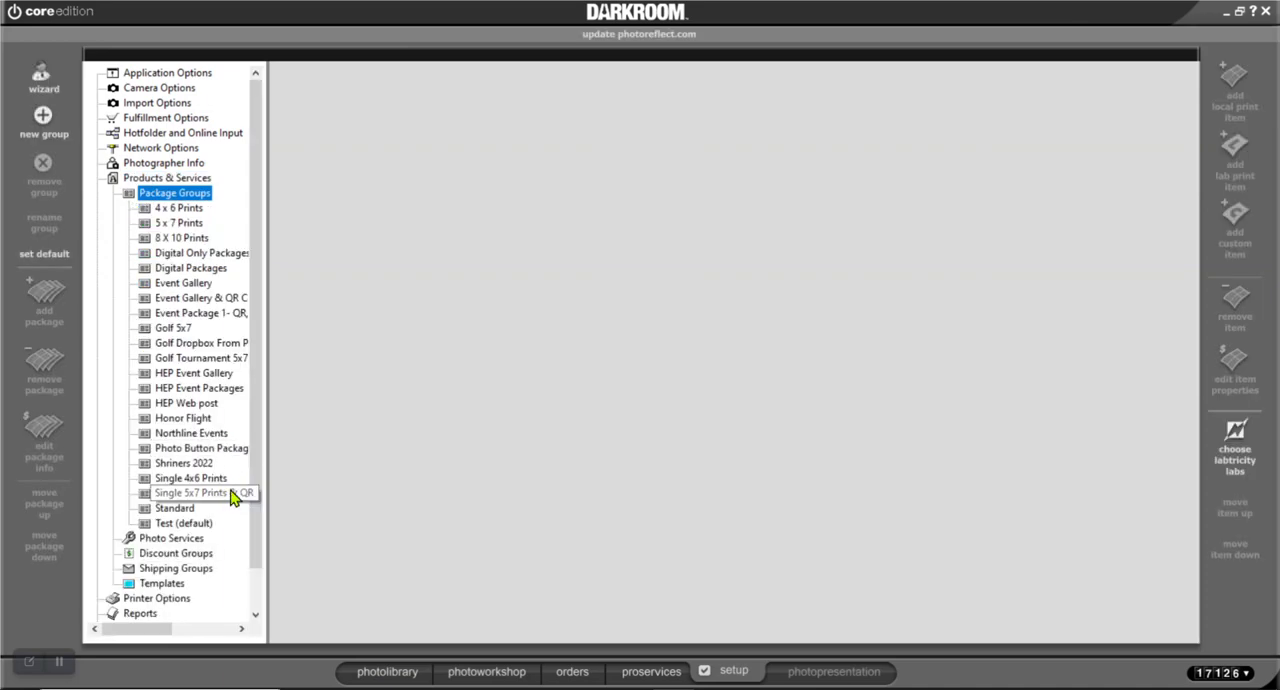
left_click(205, 523)
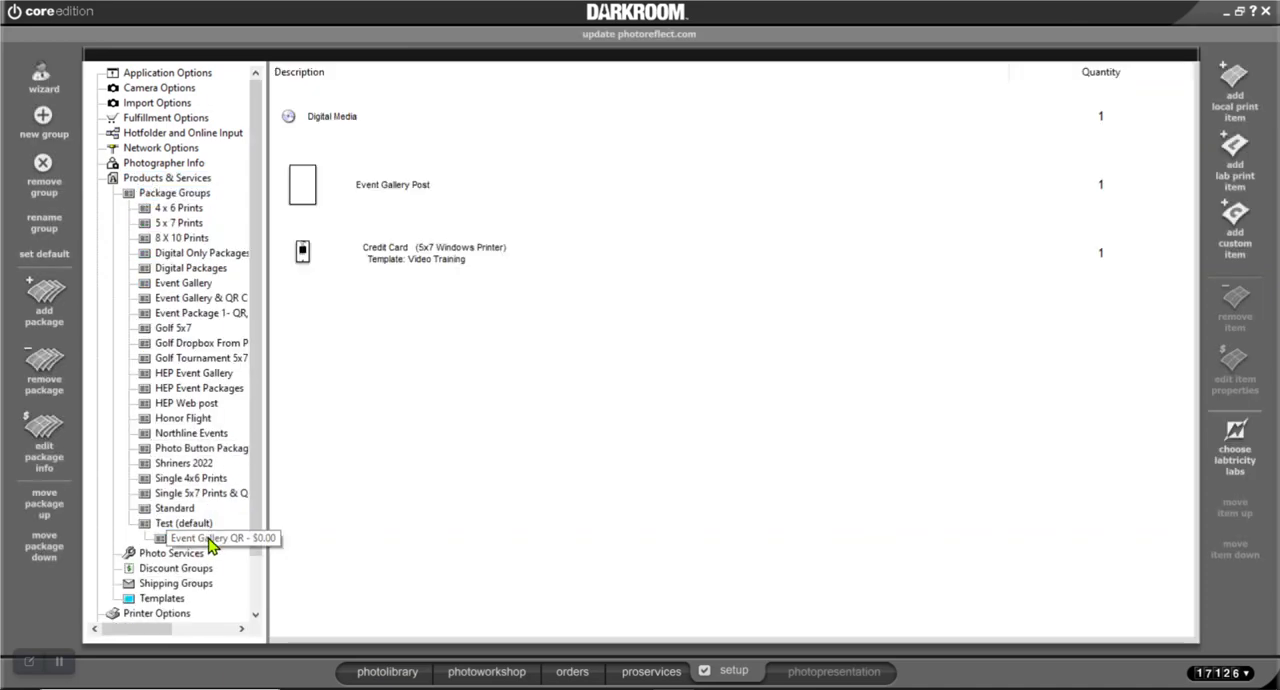
left_click(208, 539)
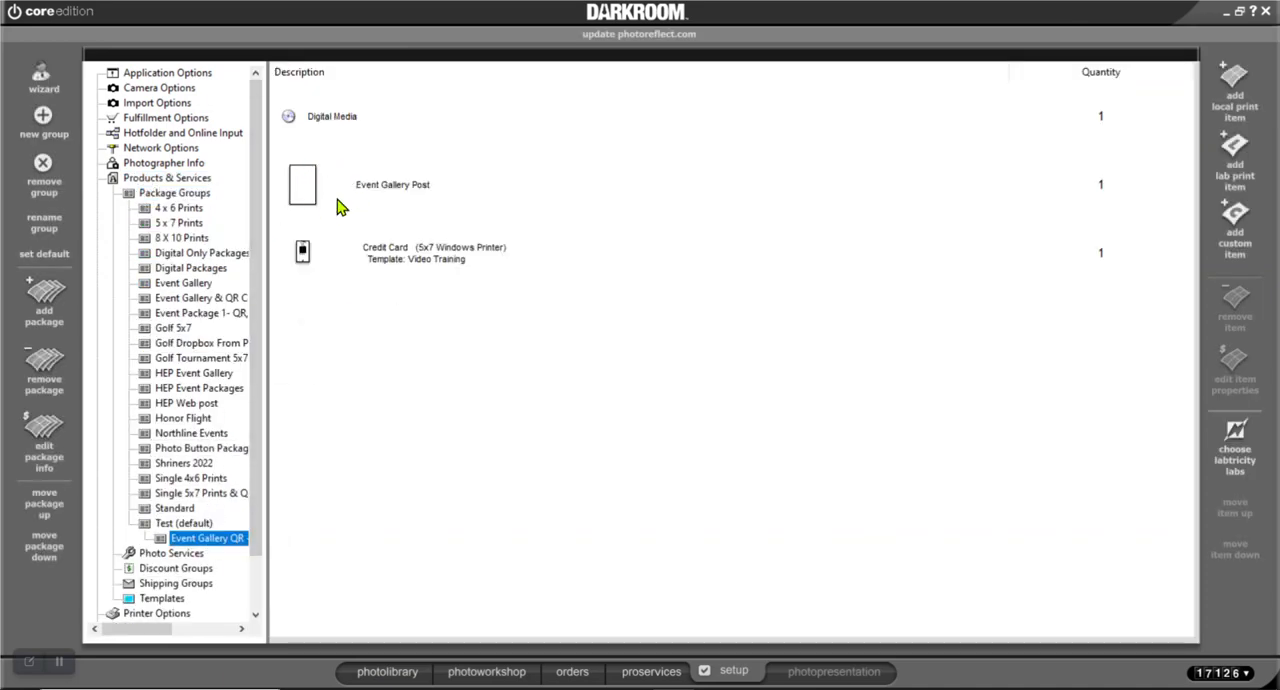
left_click(308, 188)
double_click(308, 188)
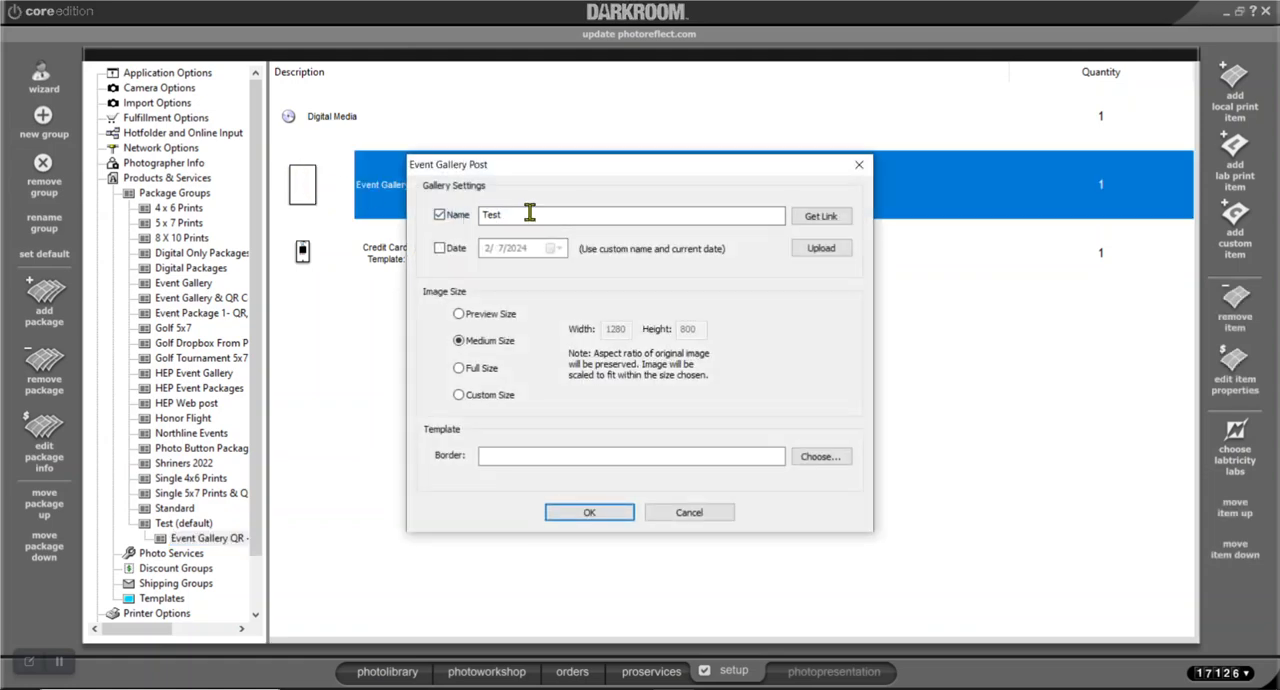
left_click(689, 512)
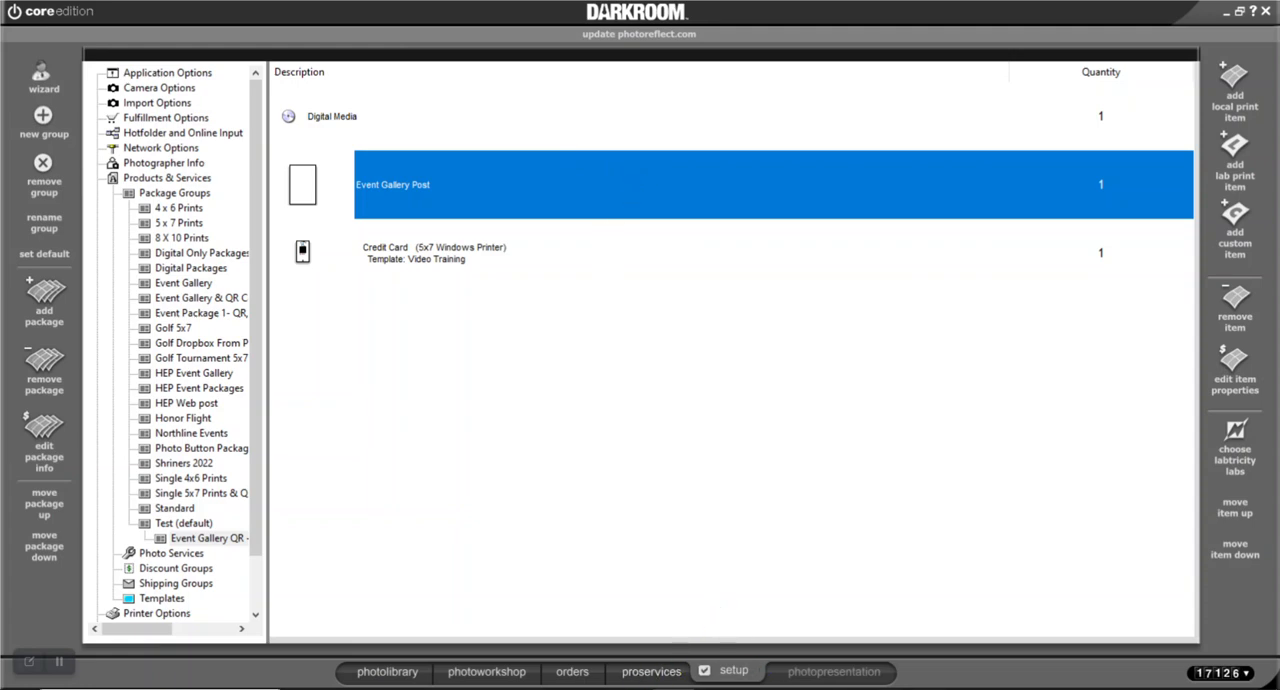
Switch to the Event Gallery website, reload the Test gallery and examine all of its posted photos
left_click(640, 689)
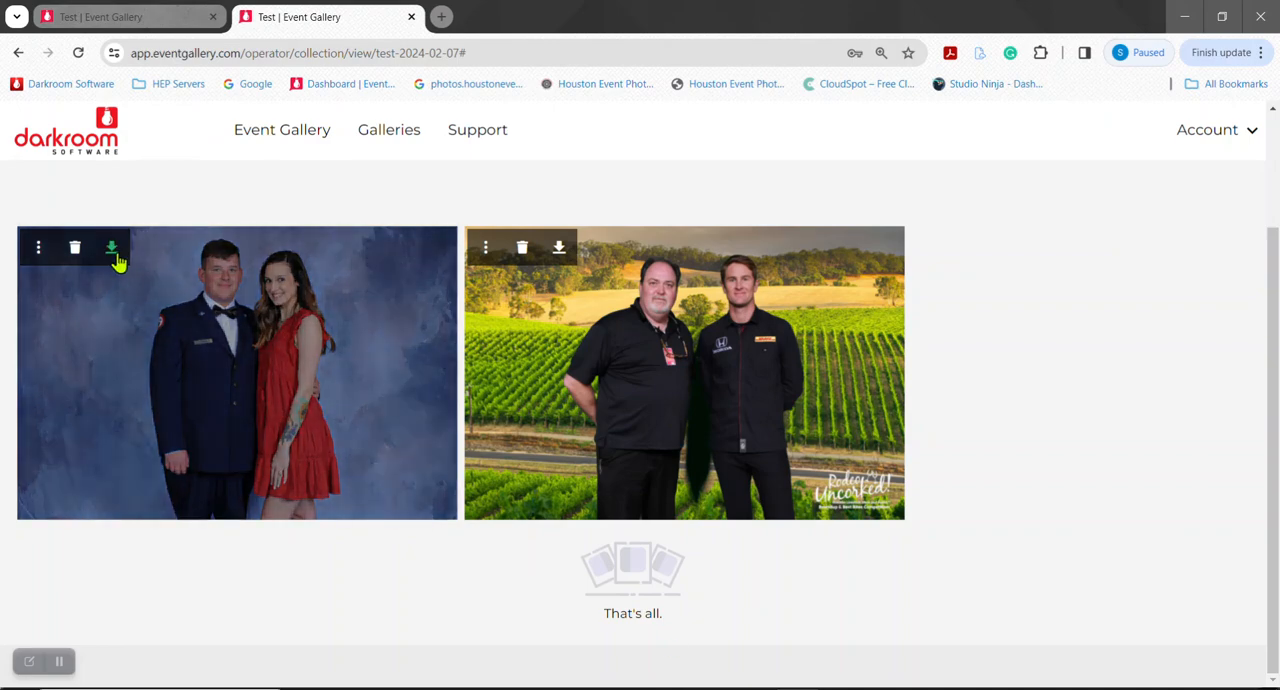
left_click(79, 53)
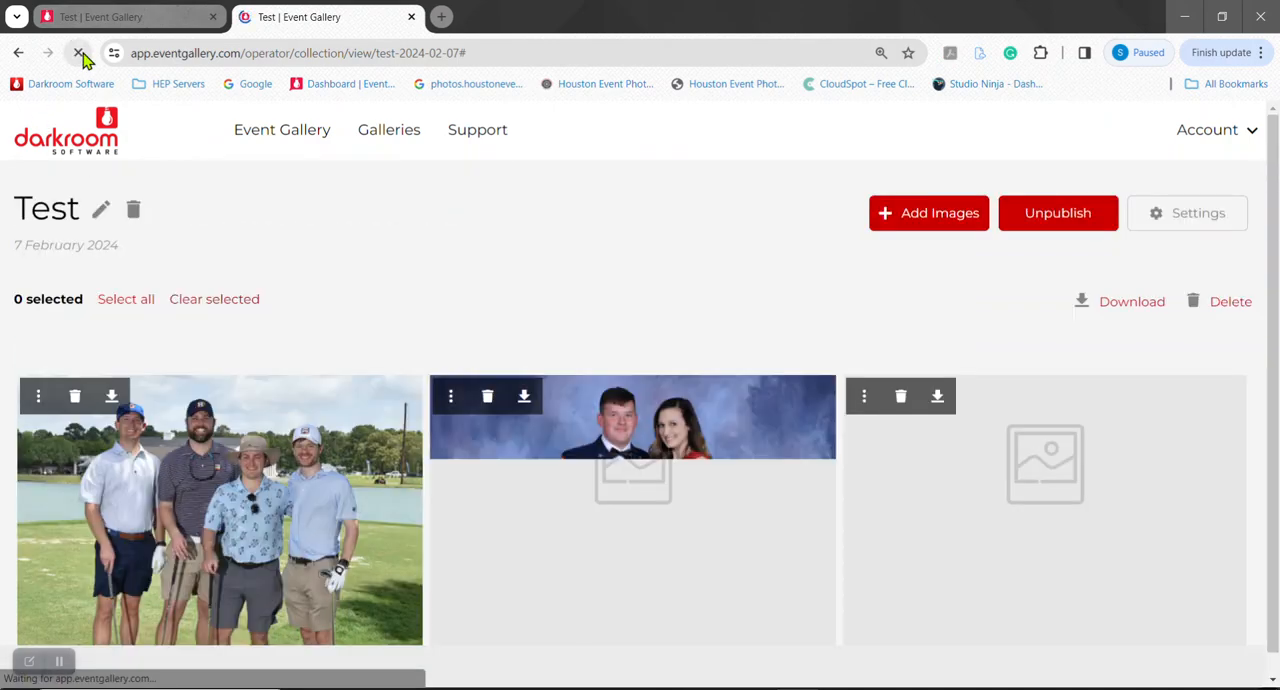
scroll(285, 487, "down", 1)
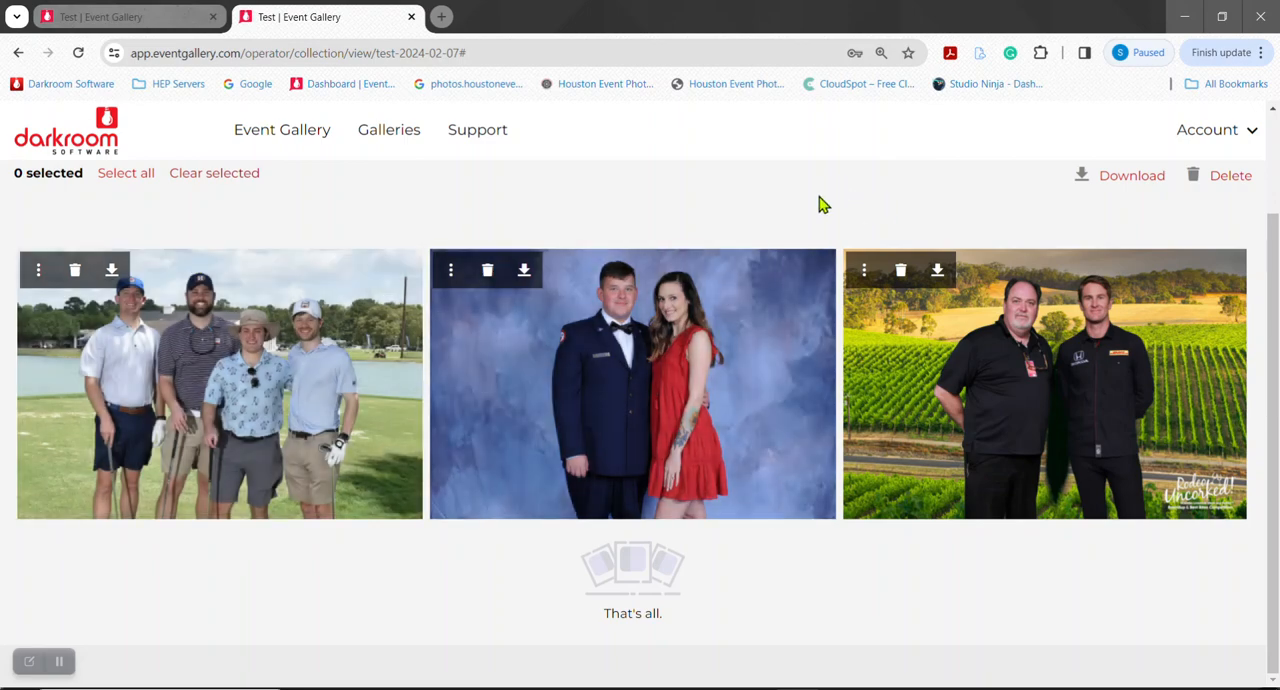
scroll(735, 273, "up", 2)
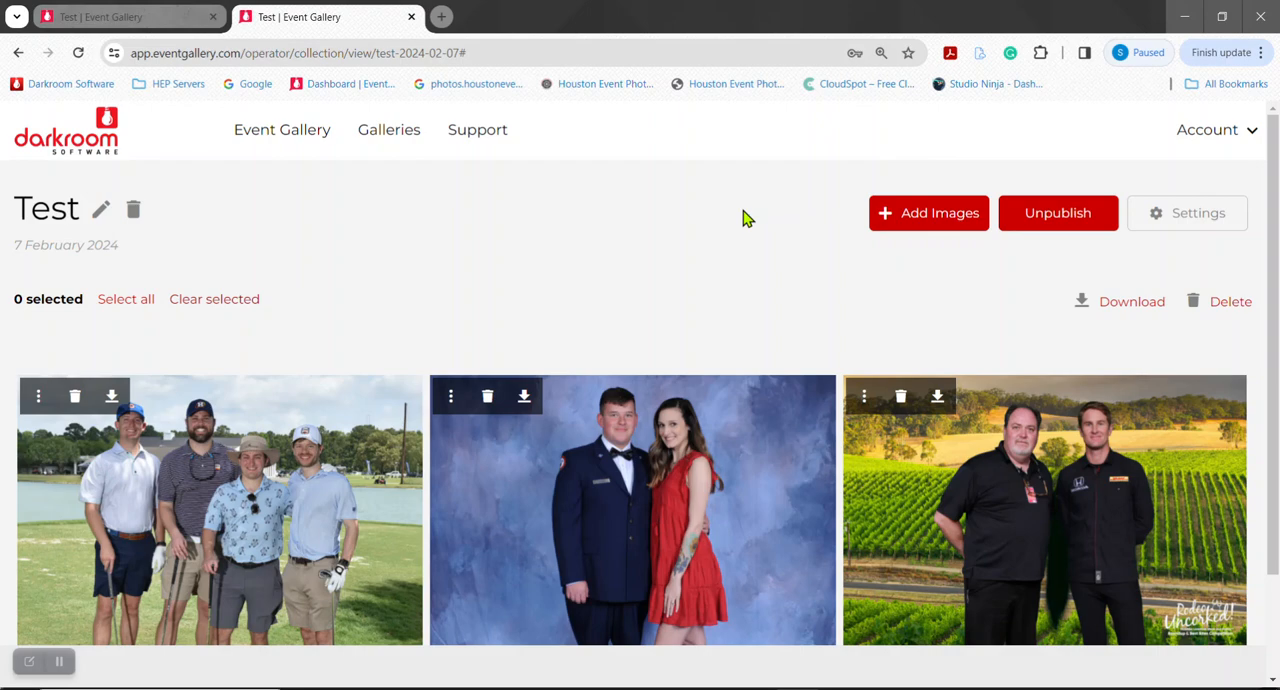
scroll(651, 215, "down", 2)
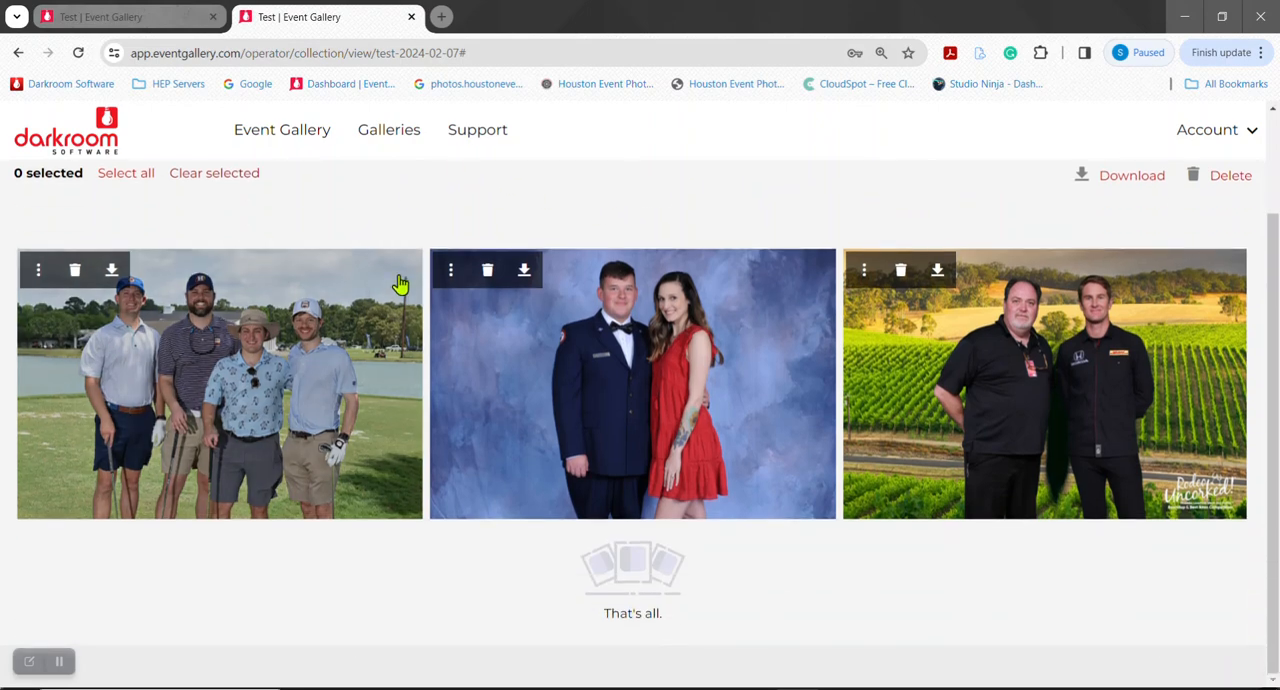
scroll(317, 207, "up", 1)
scroll(317, 215, "up", 2)
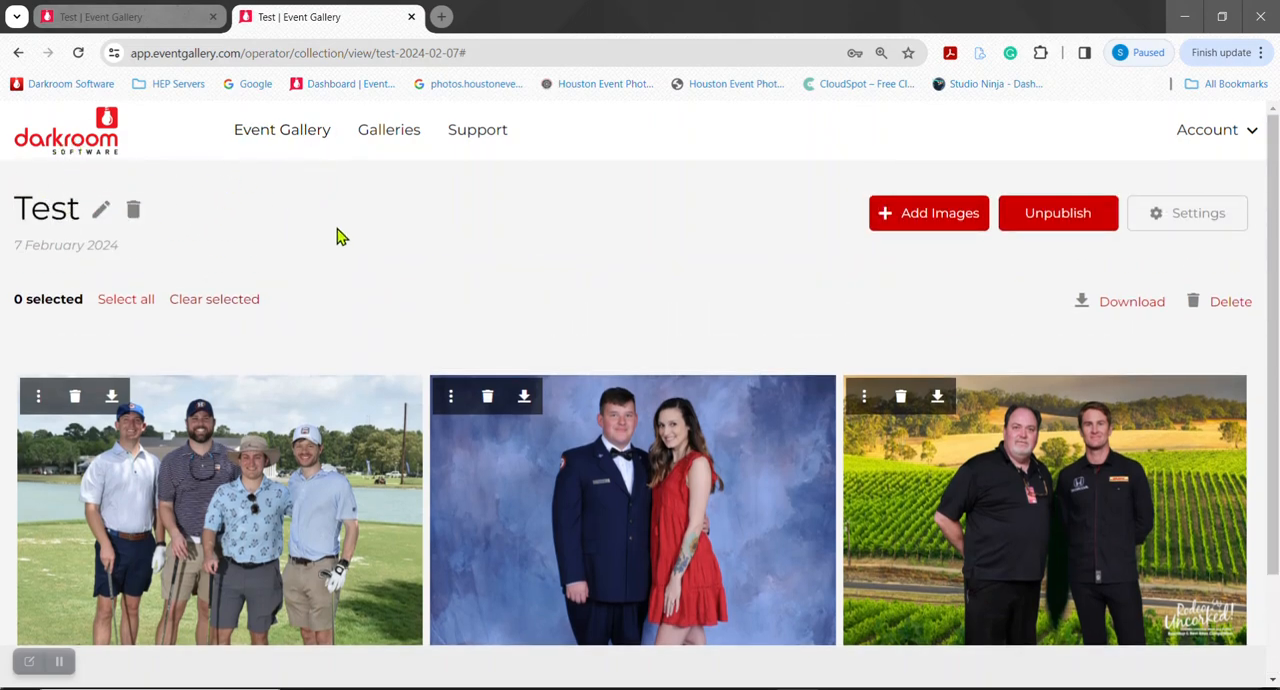
scroll(337, 235, "down", 2)
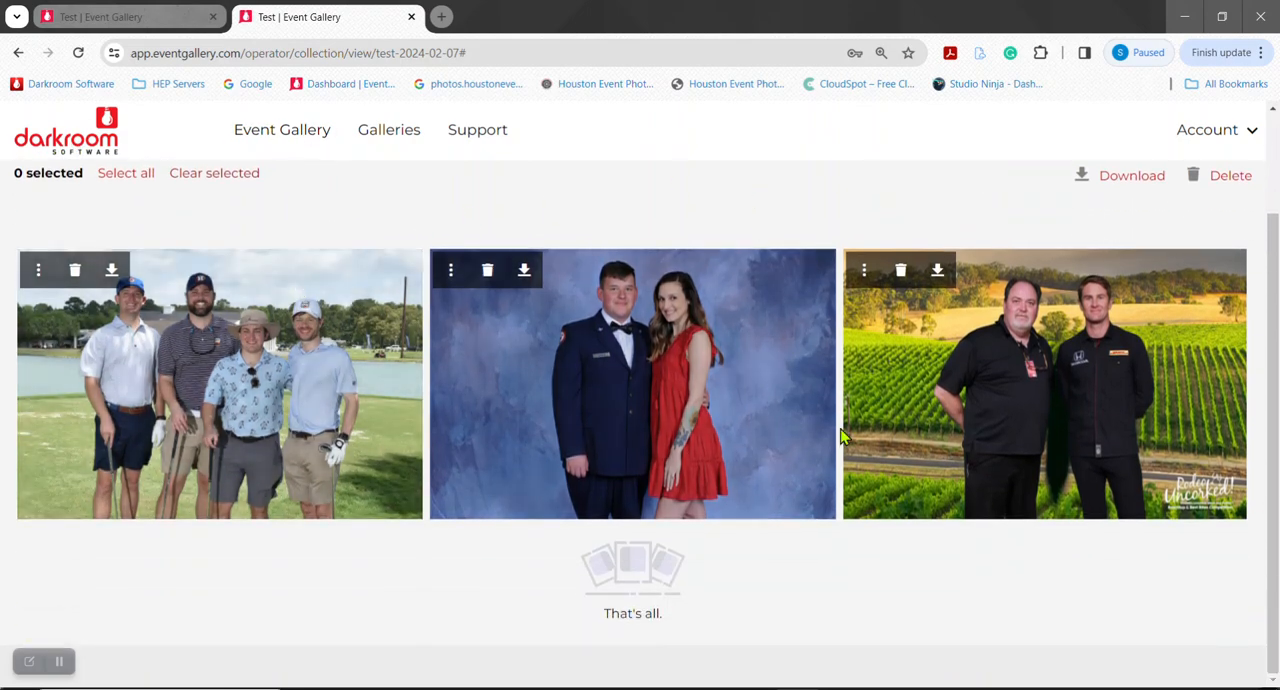
scroll(857, 491, "up", 2)
scroll(810, 285, "down", 2)
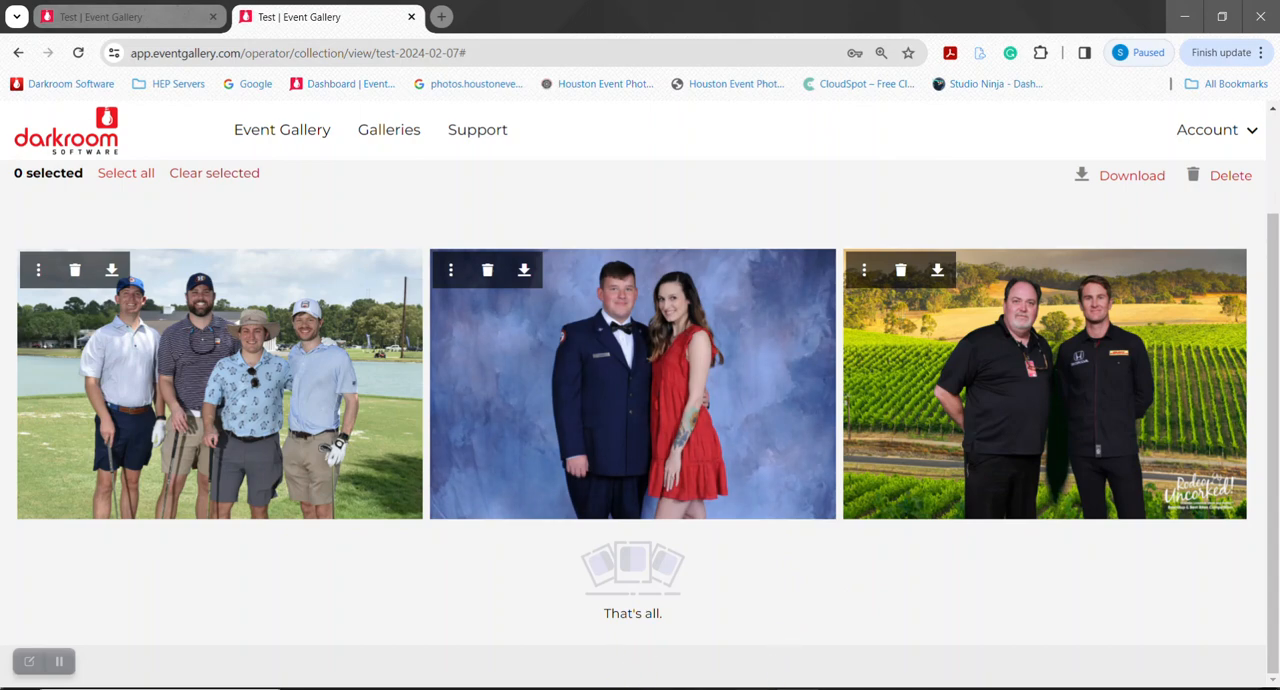
Switch back to Darkroom, open the Video Training template from the QR Codes group for editing and inspect its QR code's link
left_click(673, 688)
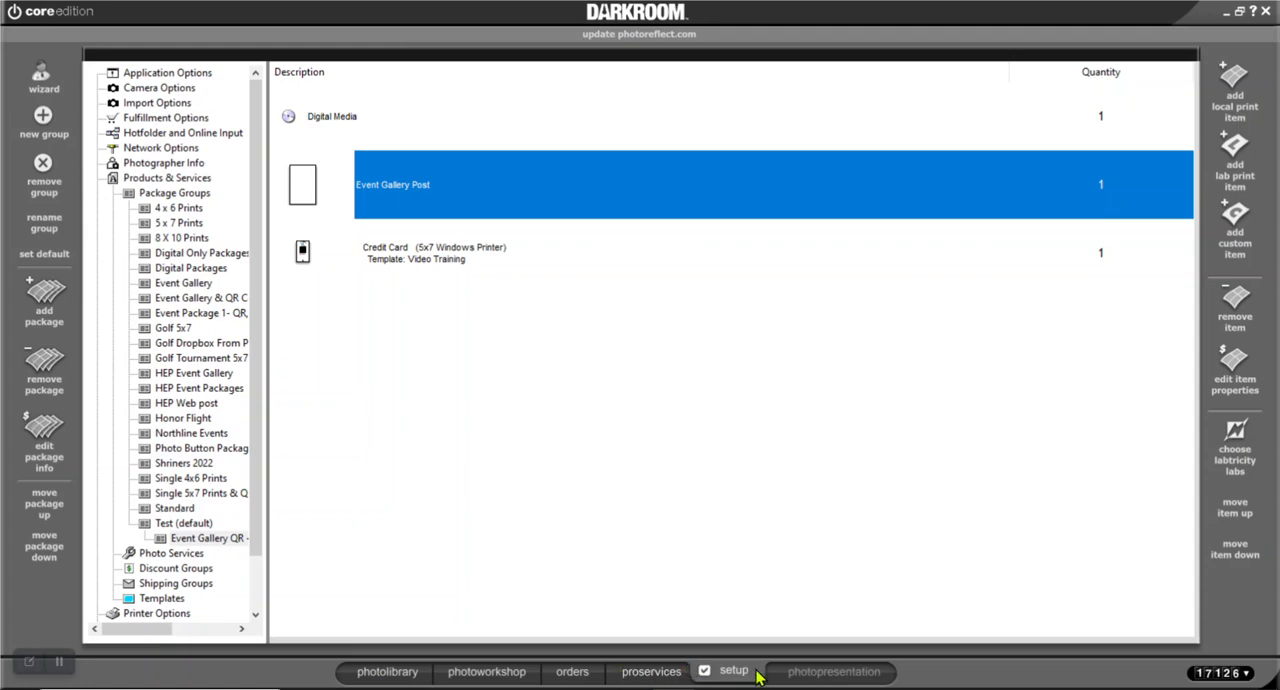
scroll(130, 525, "down", 1)
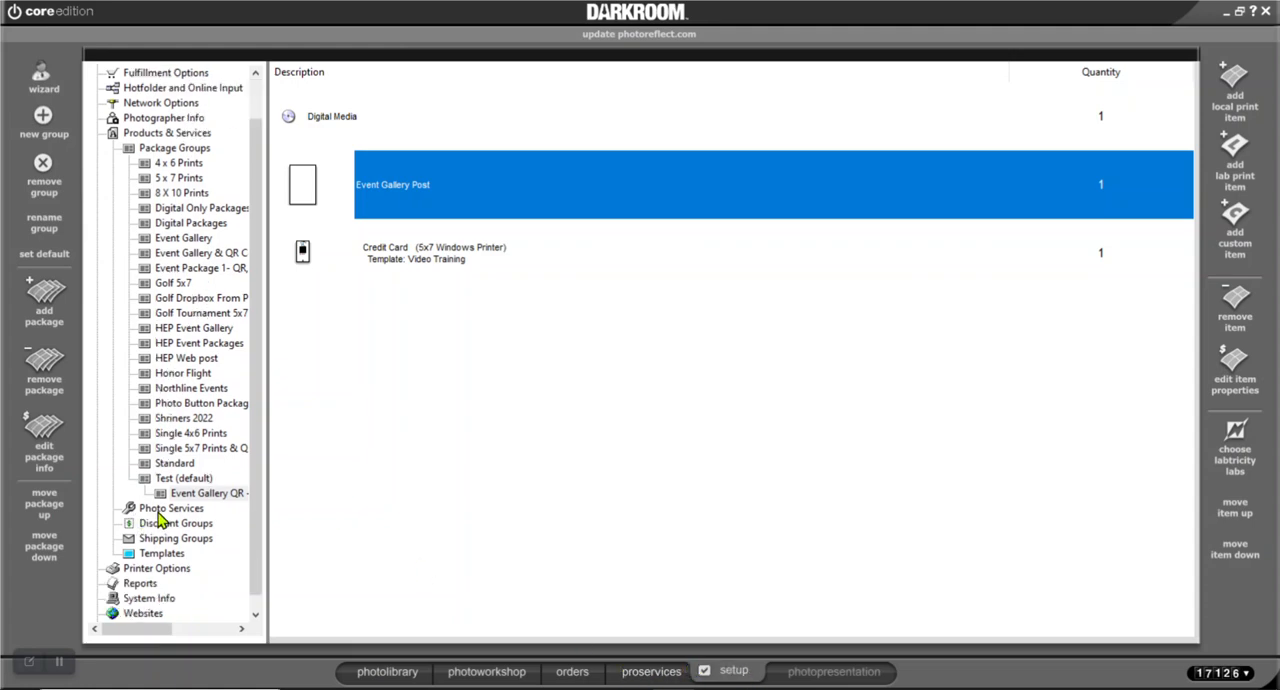
left_click(140, 556)
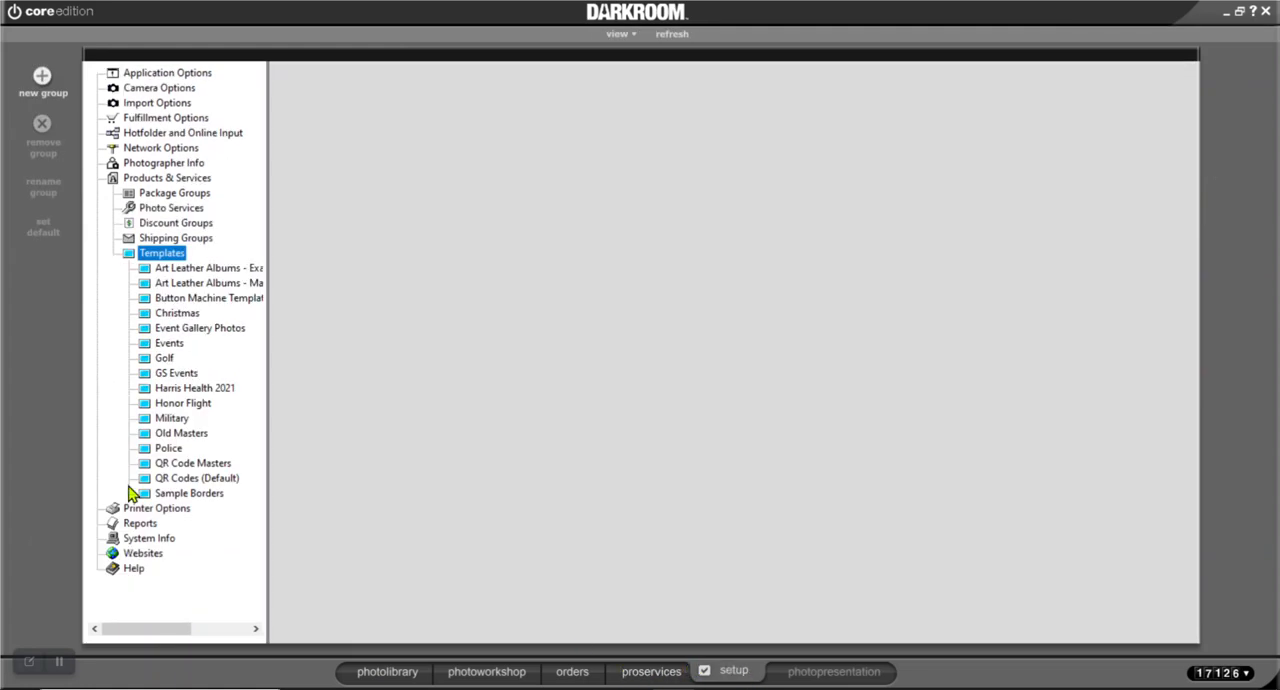
left_click(182, 480)
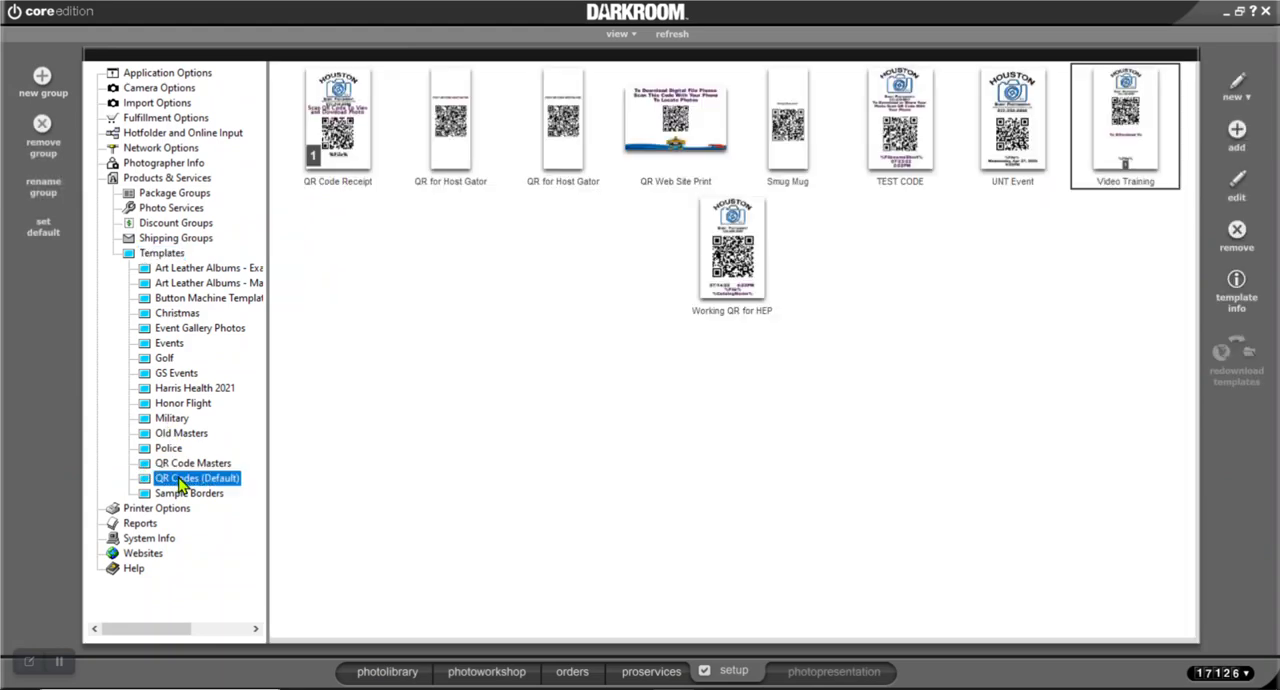
left_click(749, 235)
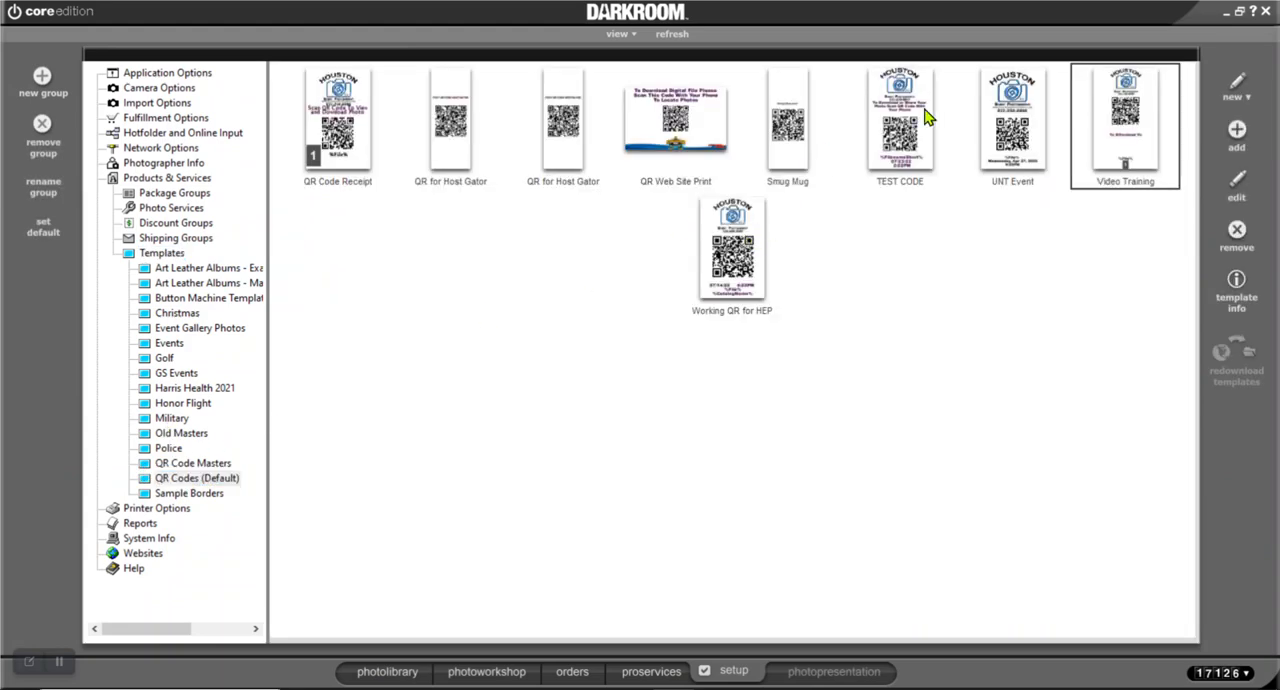
double_click(1120, 120)
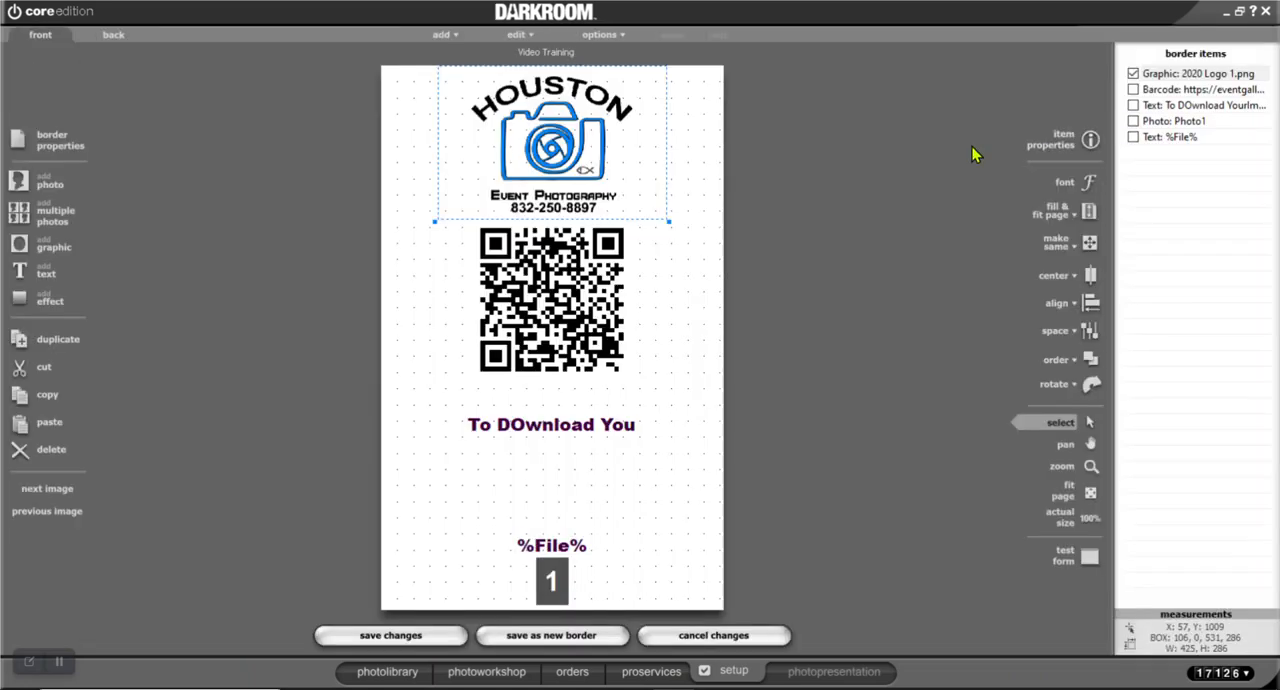
double_click(555, 288)
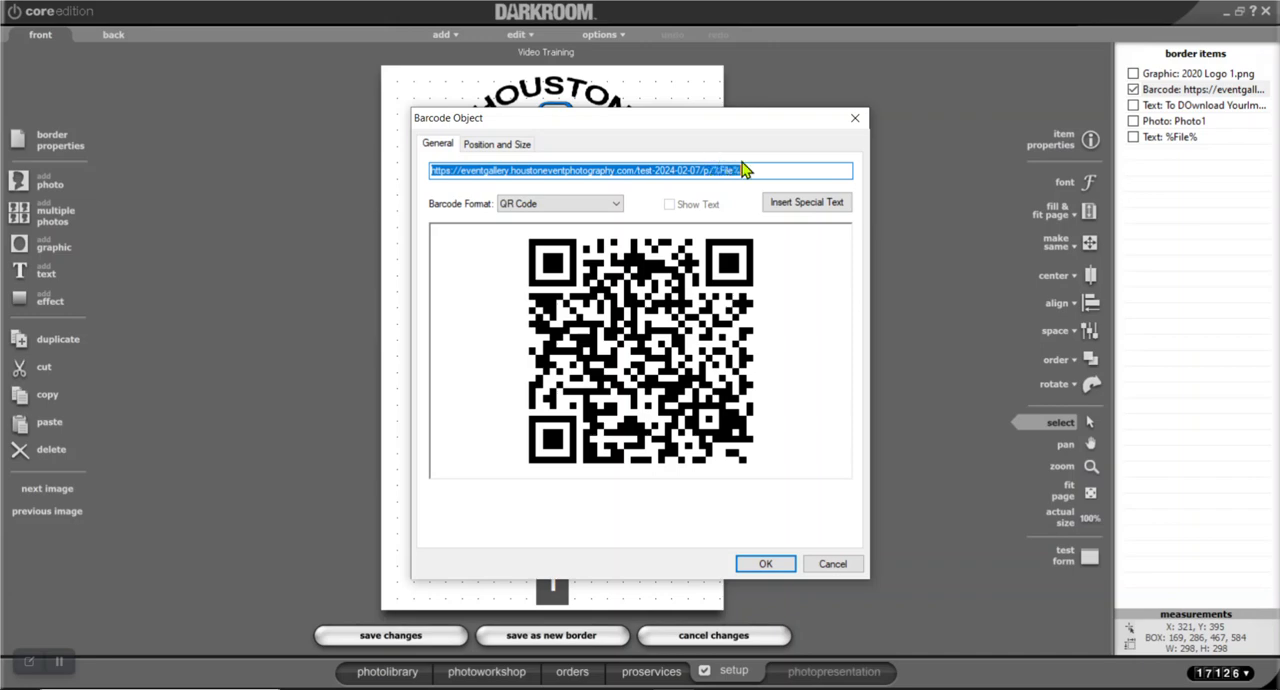
left_click(762, 566)
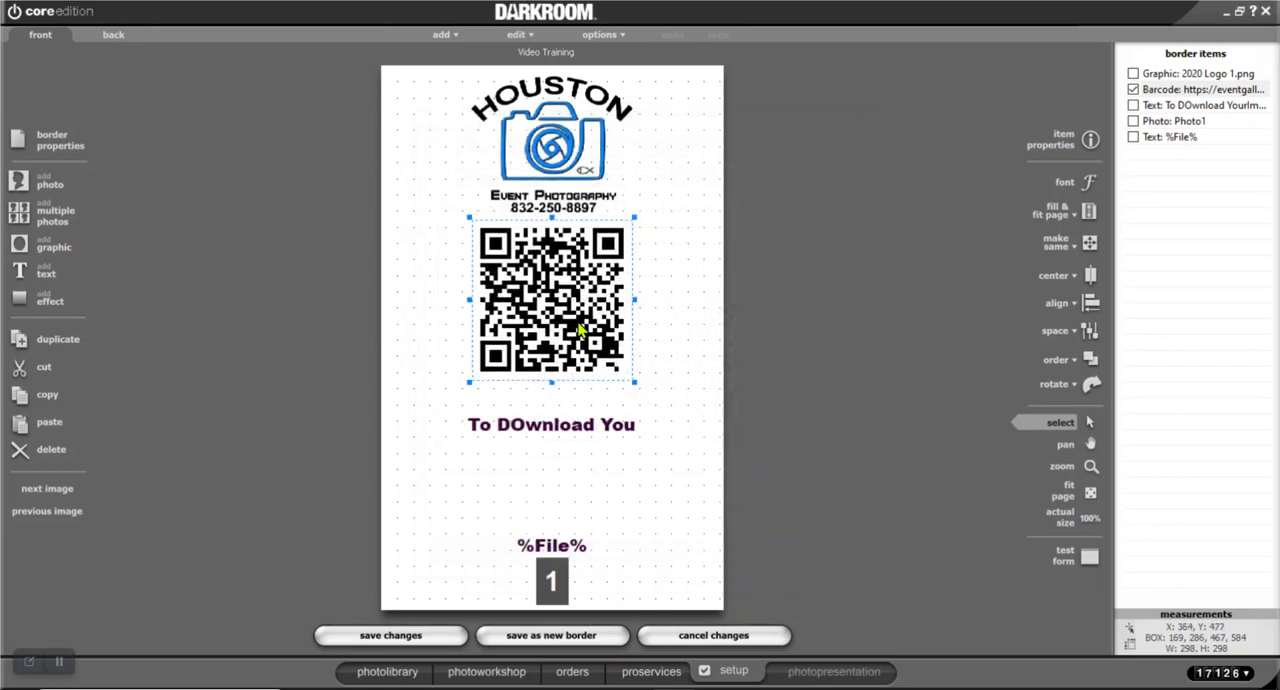